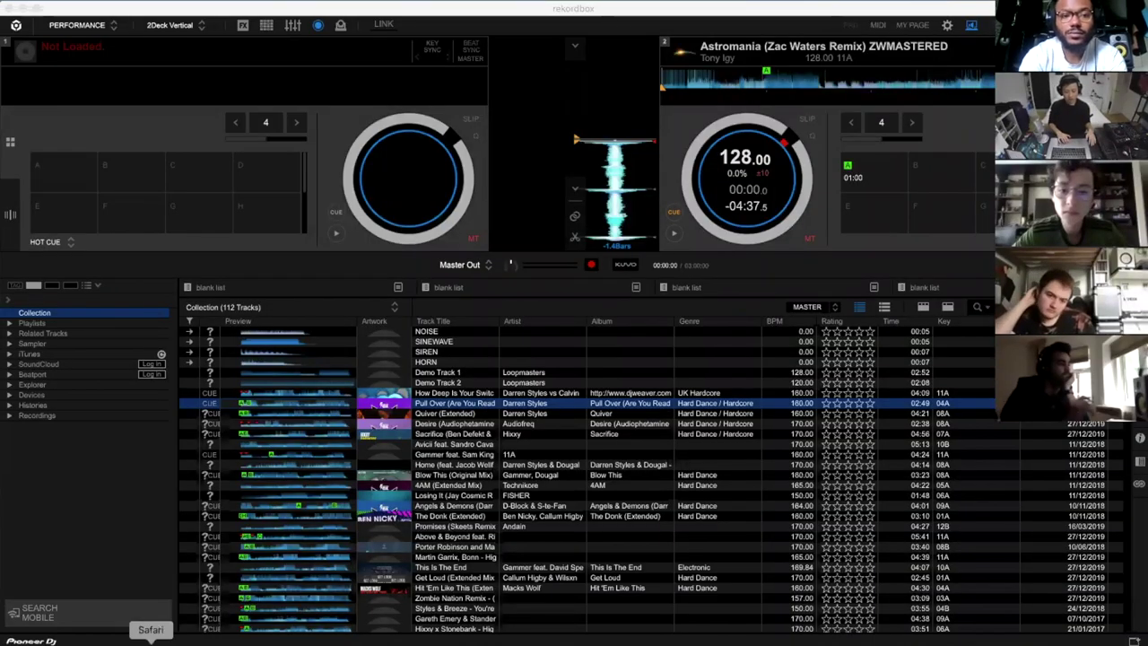
- Switch to Safari, search Google for OBS and open the Open Broadcaster Software website
left_click(150, 639)
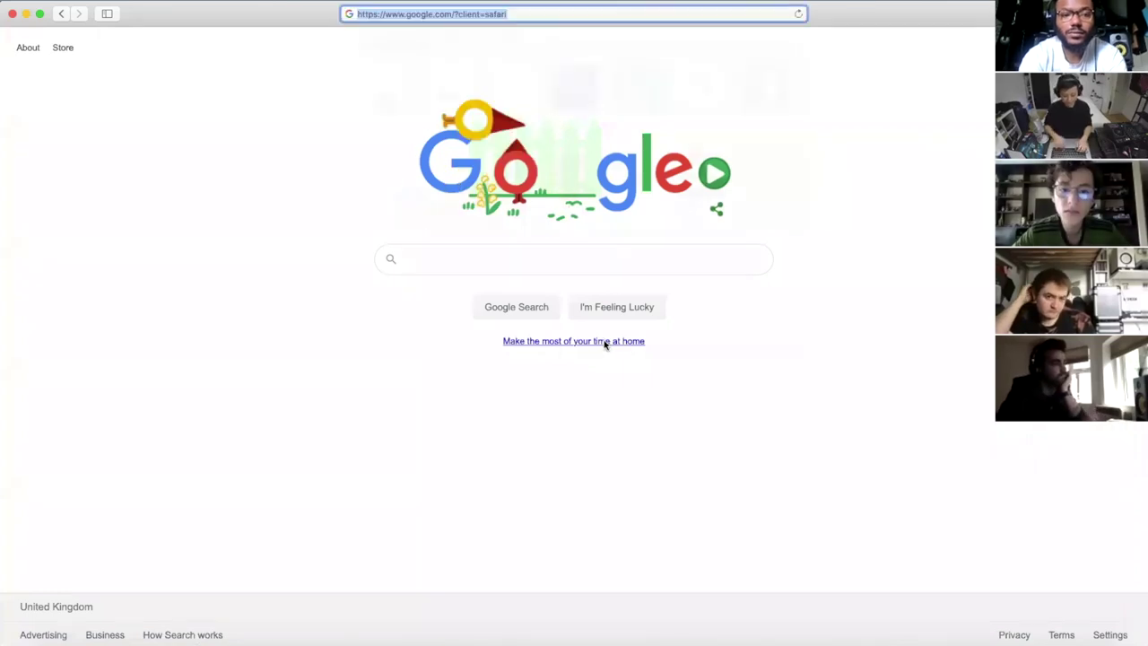
left_click(454, 243)
left_click(456, 256)
type("OBS")
key("Return")
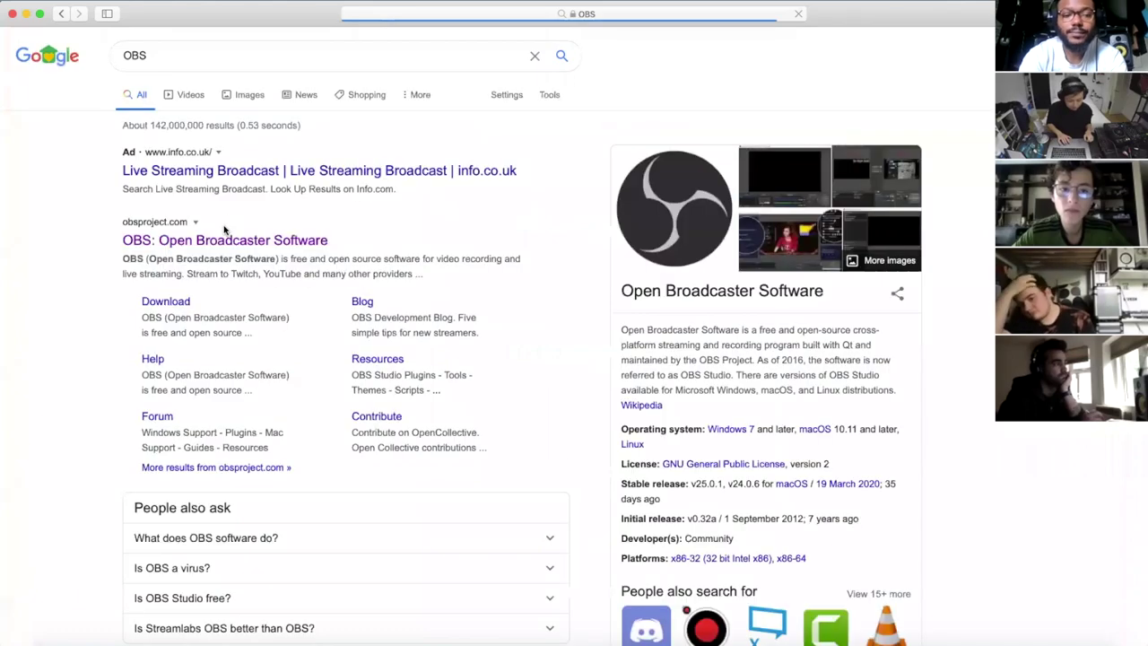
left_click(228, 240)
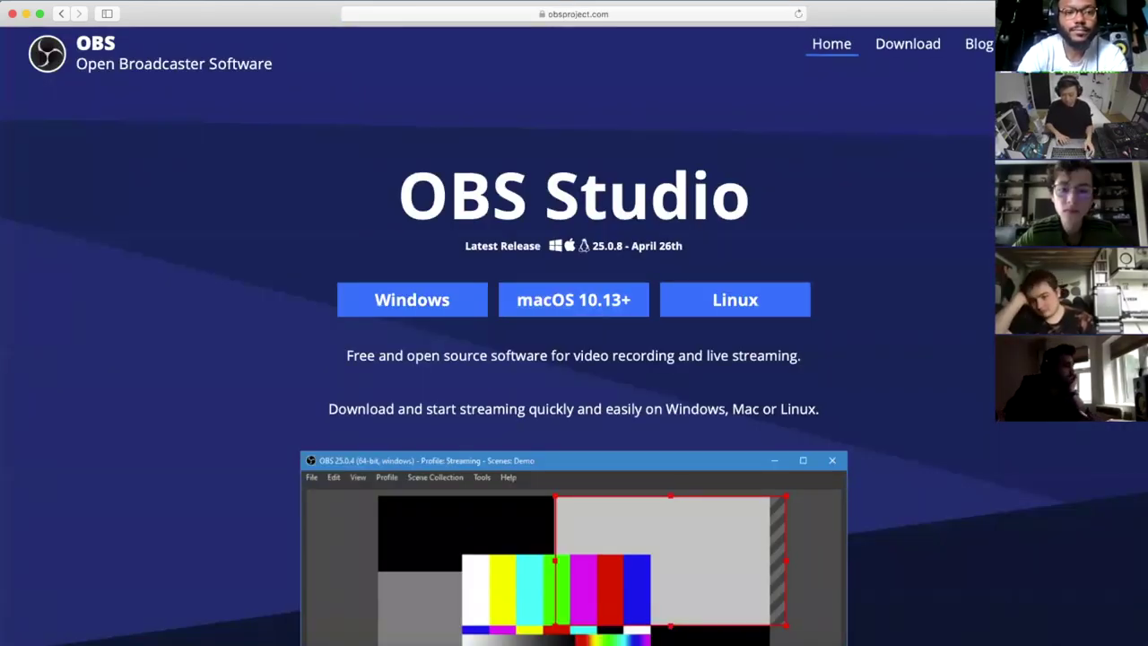
- Switch to OBS and choose Facebook Live as the streaming service in the stream settings
key("super+Tab")
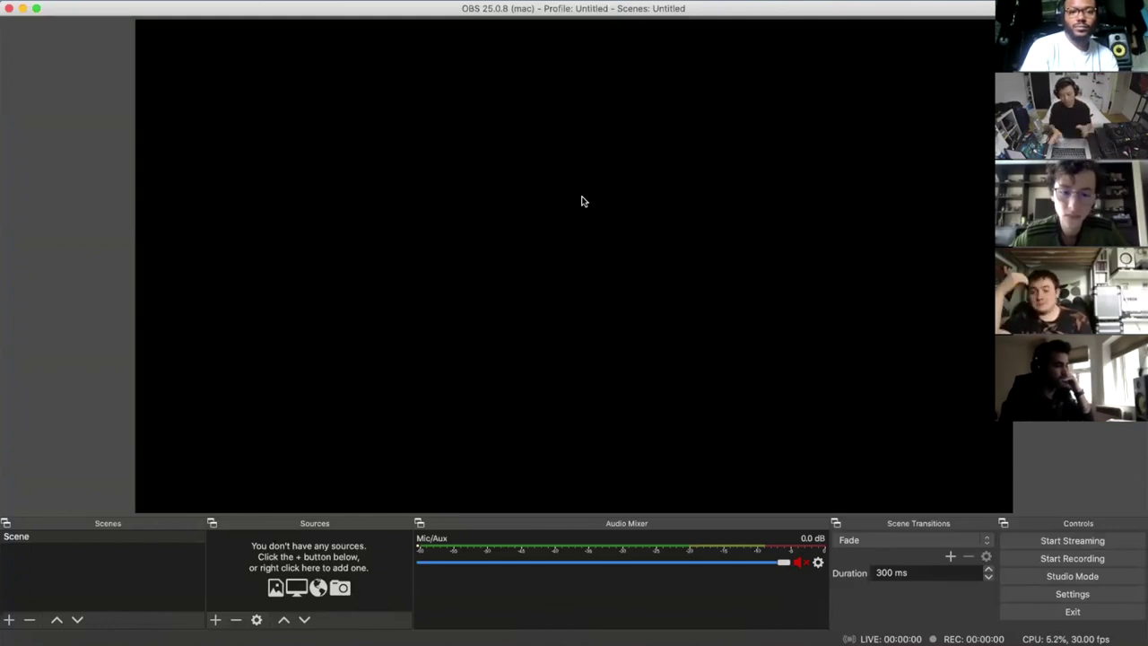
left_click(38, 1)
left_click(67, 29)
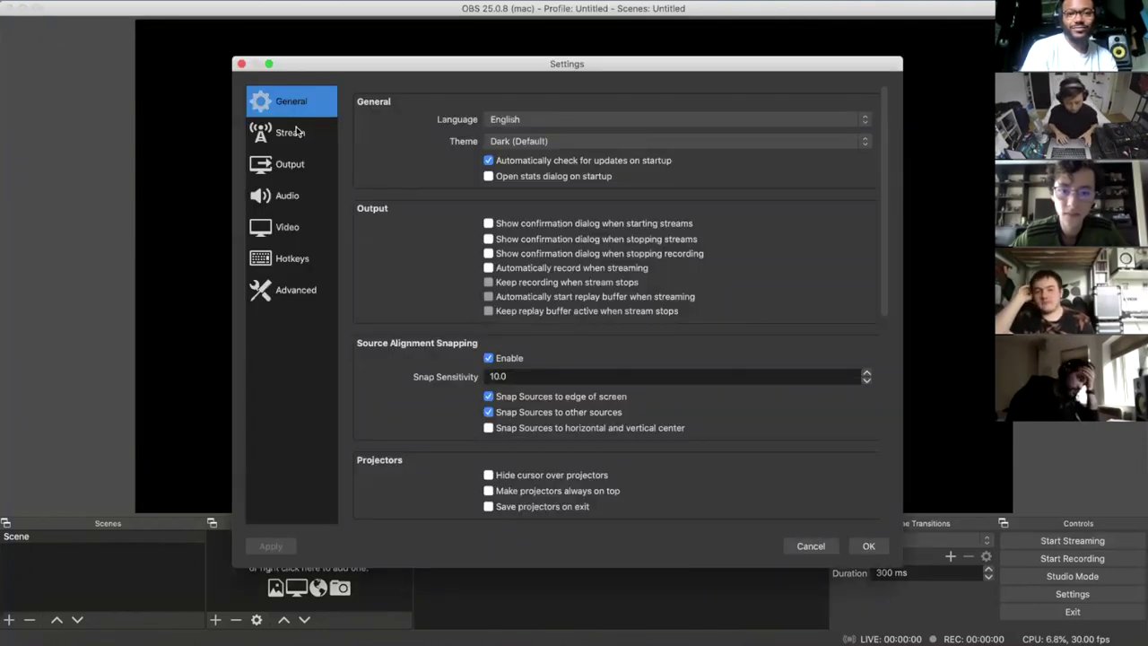
left_click(300, 133)
left_click(619, 109)
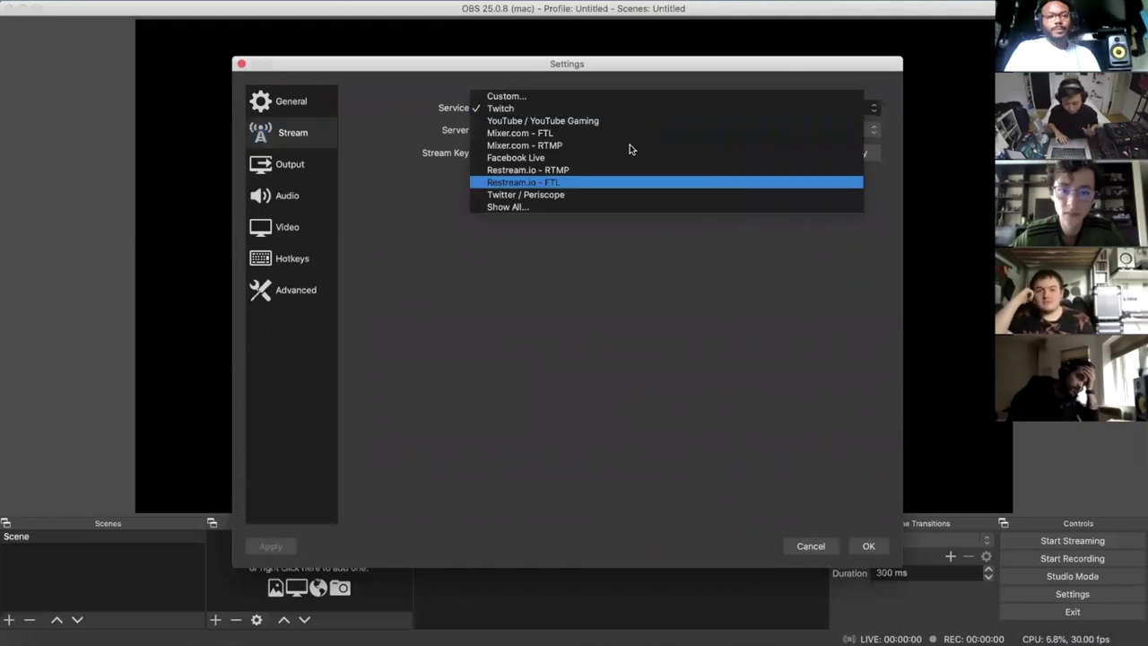
left_click(583, 121)
left_click(579, 108)
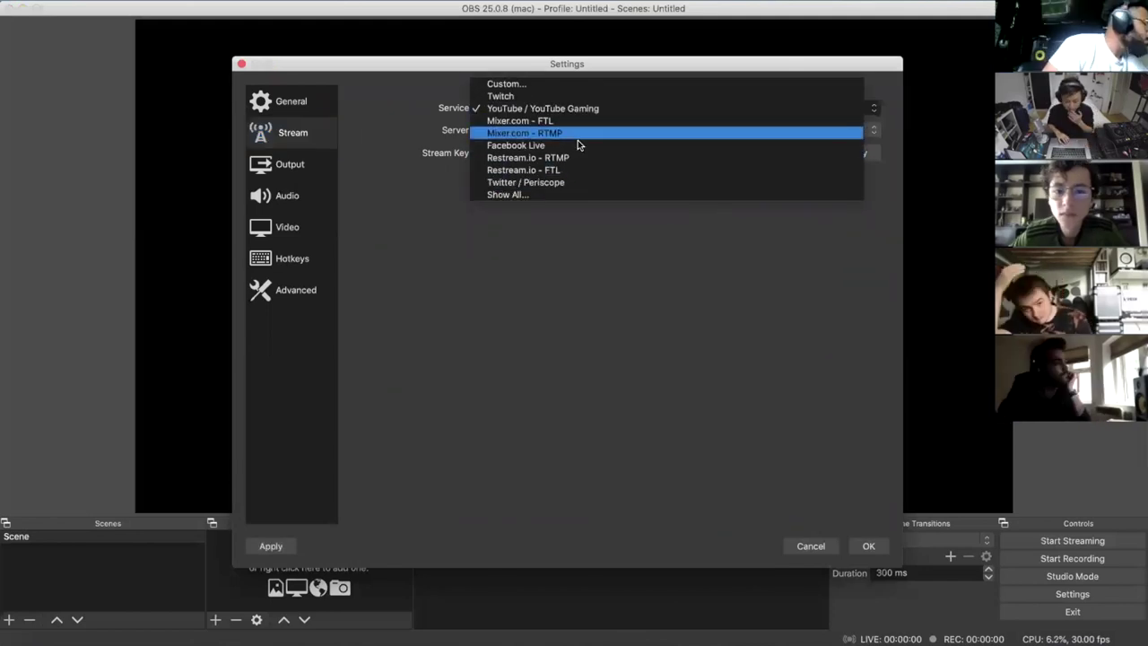
left_click(575, 145)
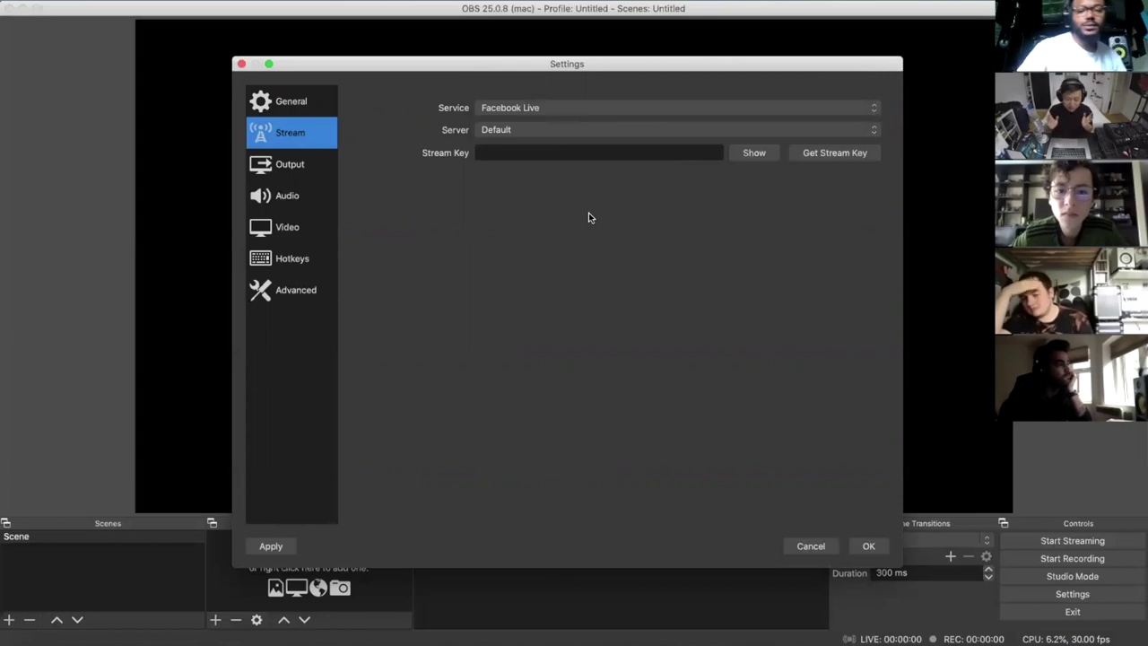
- Set the streaming service to YouTube / YouTube Gaming and open its stream key page in the browser
left_click(623, 108)
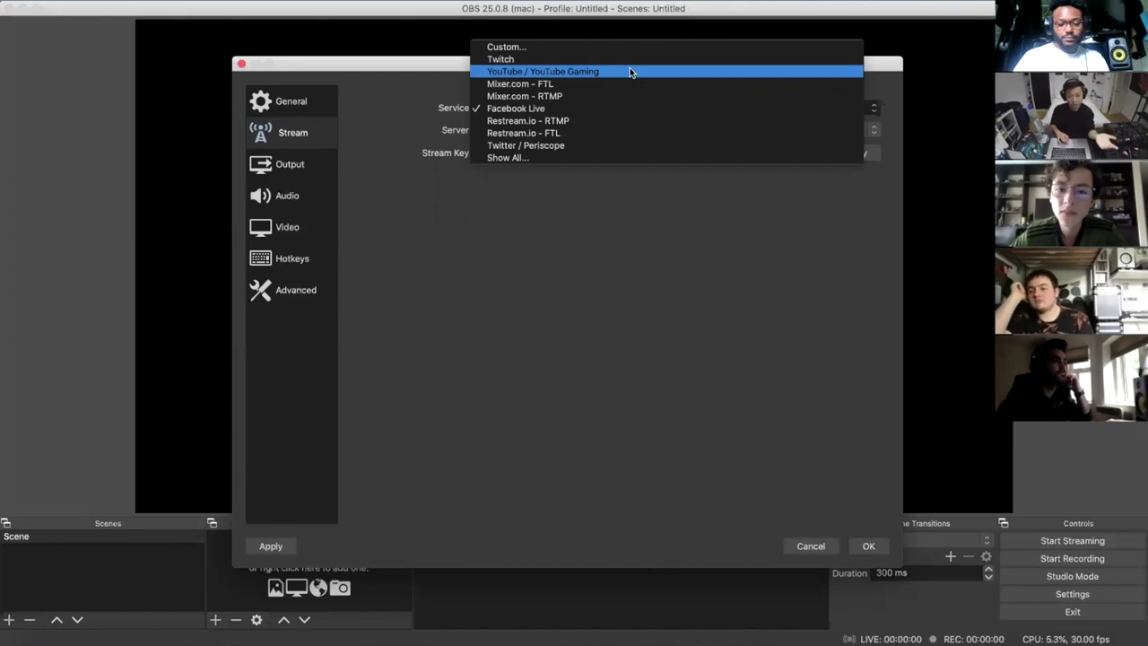
left_click(630, 71)
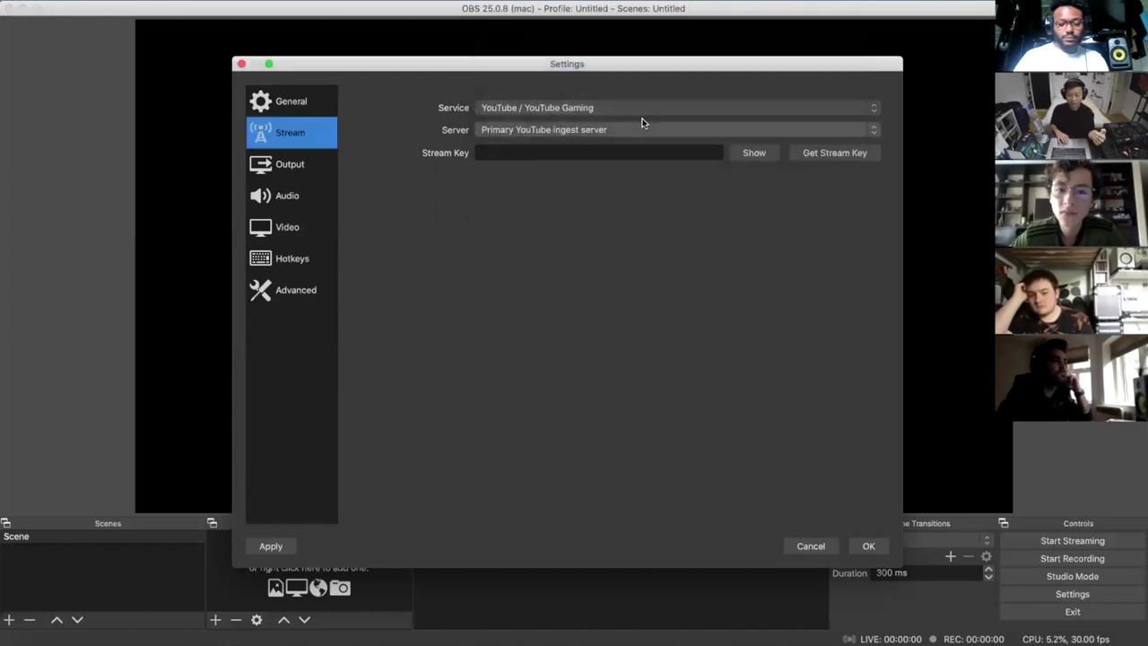
left_click(830, 154)
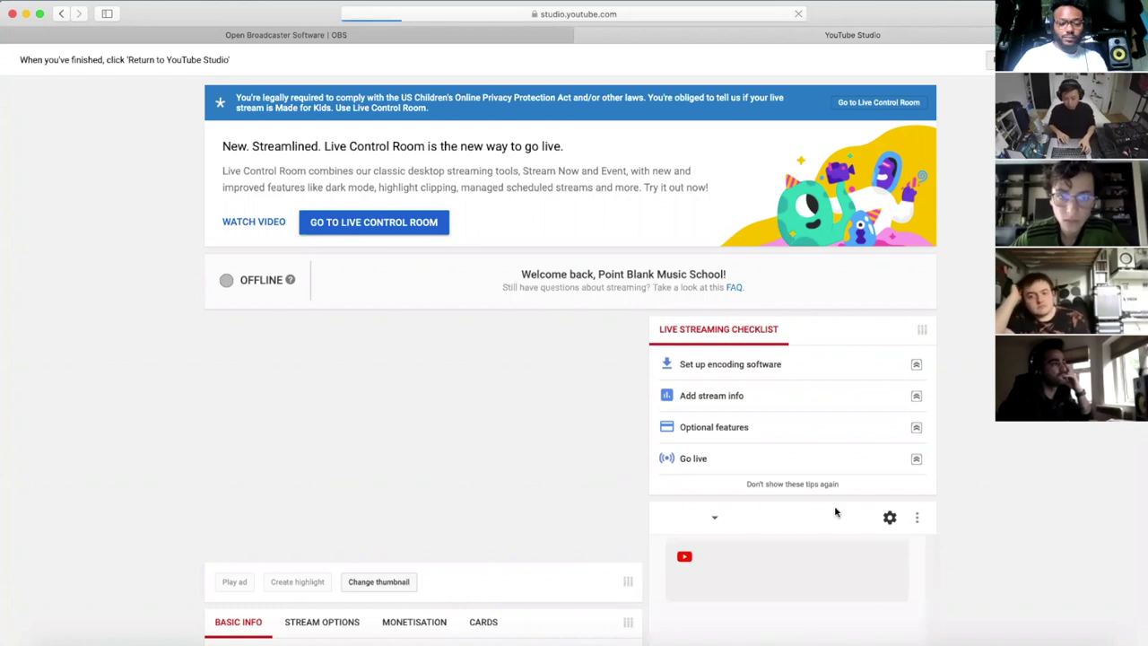
- Return to OBS and set the output mode to Advanced in the output settings
key("super+Tab")
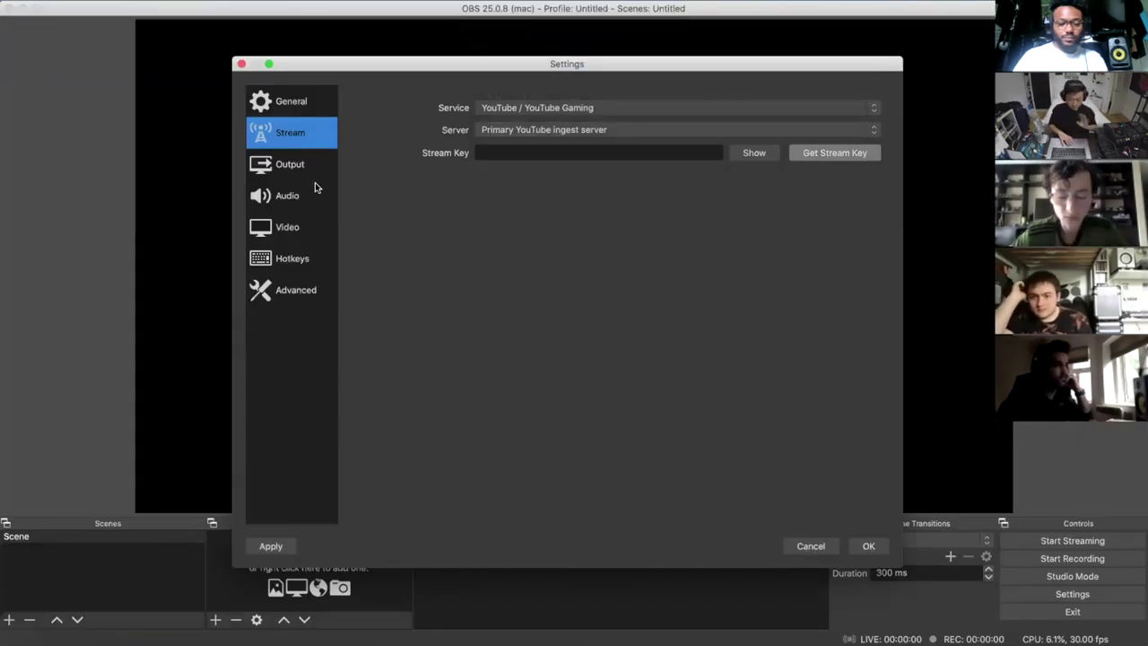
left_click(293, 173)
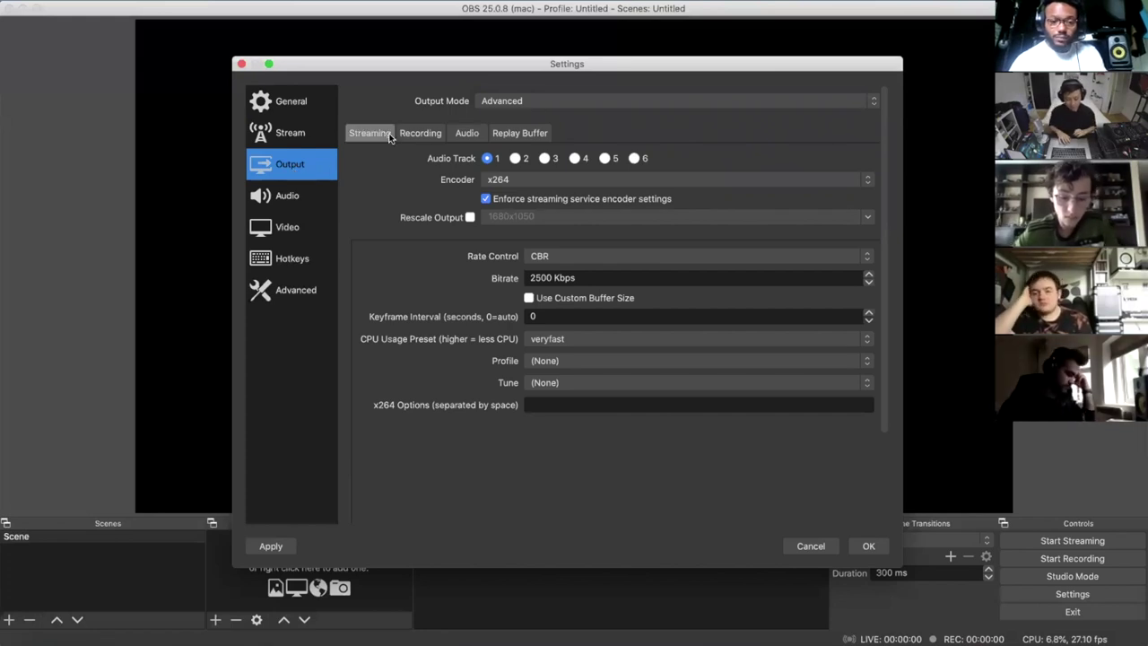
left_click(539, 100)
left_click(498, 86)
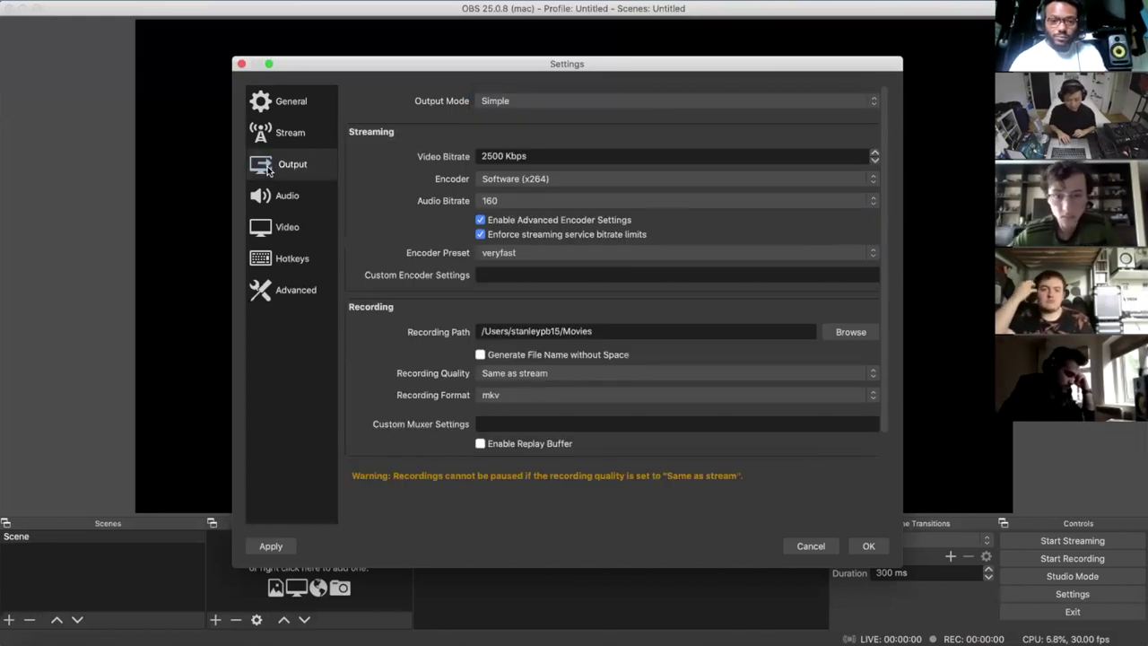
left_click(504, 102)
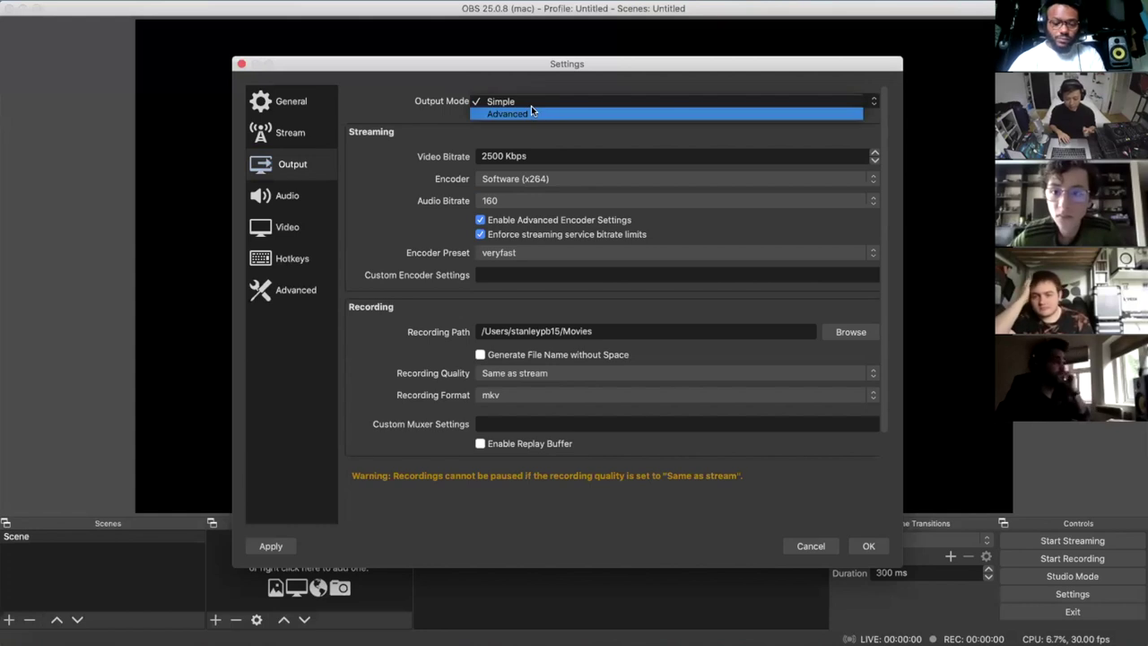
left_click(524, 113)
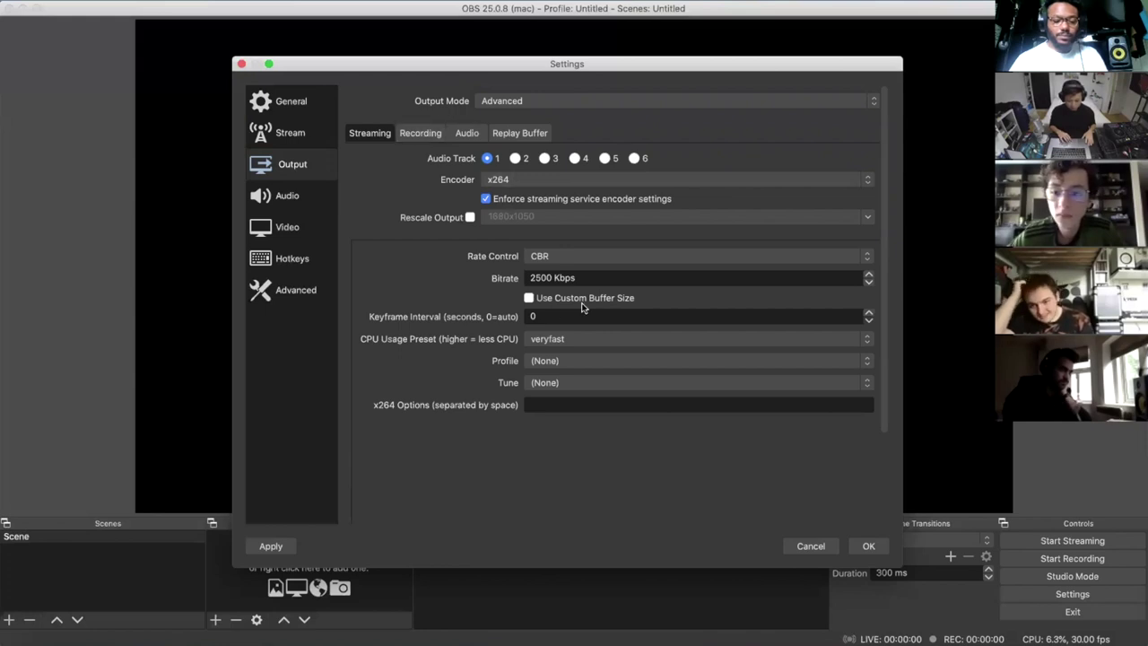
- Choose CBR as the streaming rate control and open the bitrate value for editing
left_click(618, 261)
left_click(614, 259)
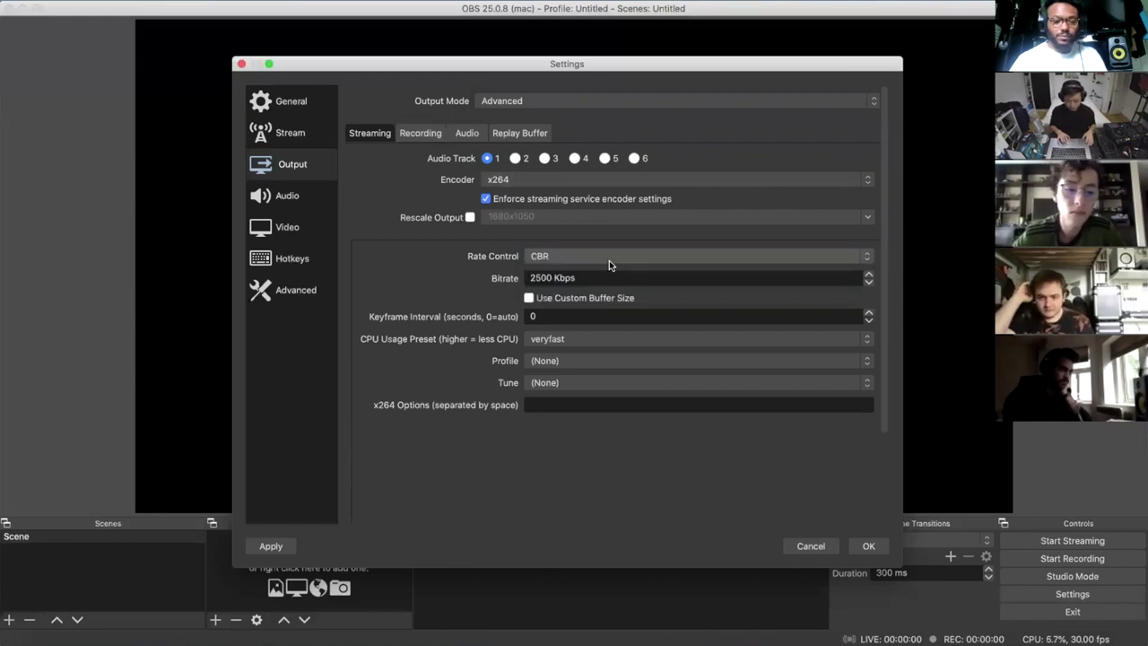
left_click_drag(578, 278, 496, 282)
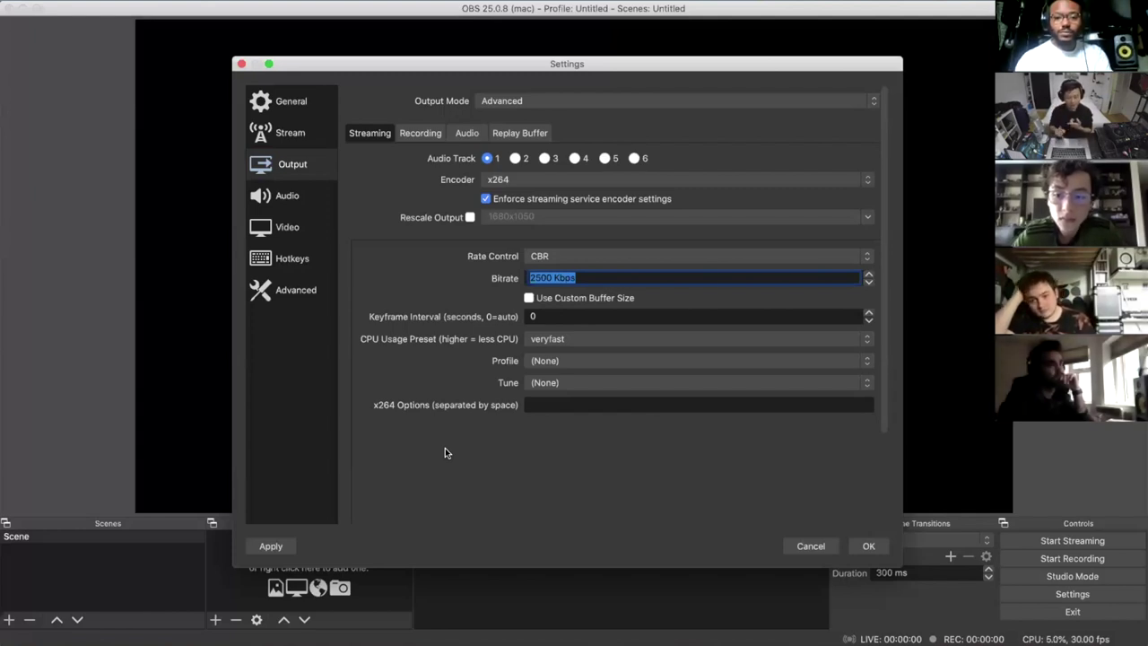
- Switch to Safari, open speedtest.net in a new tab and run an internet speed test
key("super+Tab")
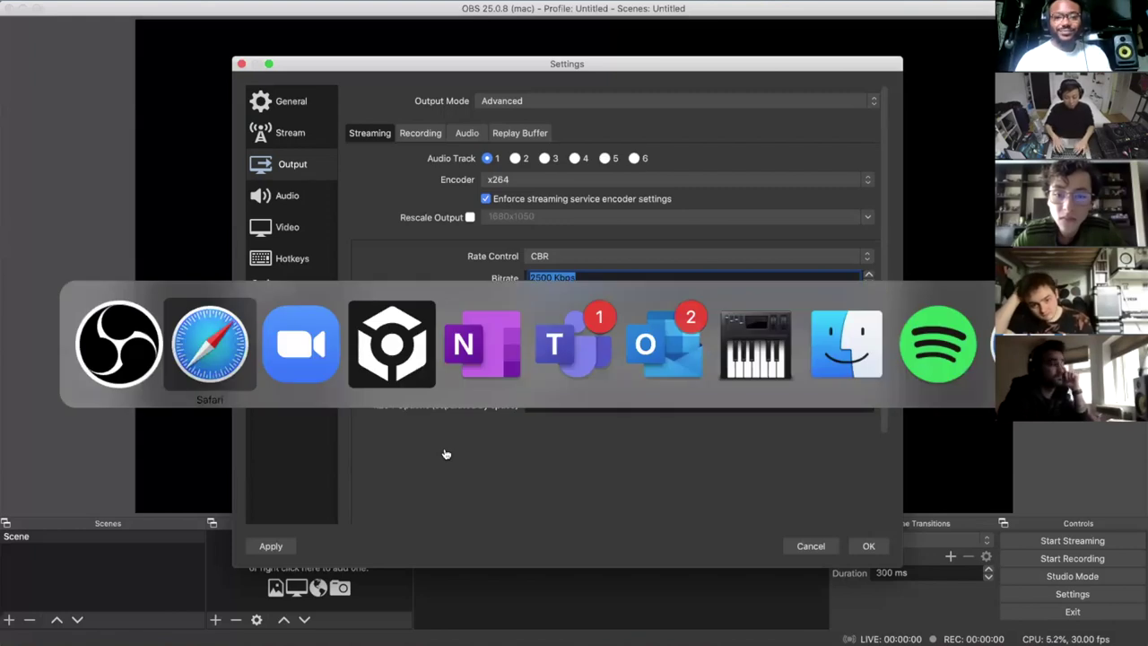
key("super+t")
type("yout")
key("BackSpace")
key("BackSpace")
key("BackSpace")
key("BackSpace")
type("speedt")
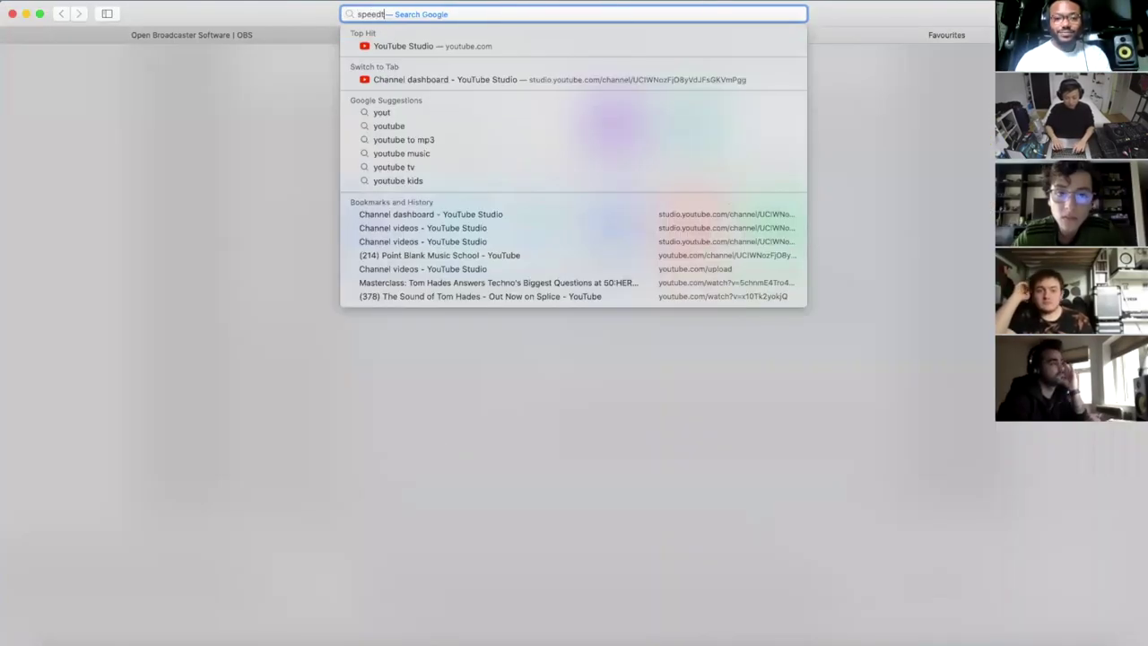
type("est")
key("Return")
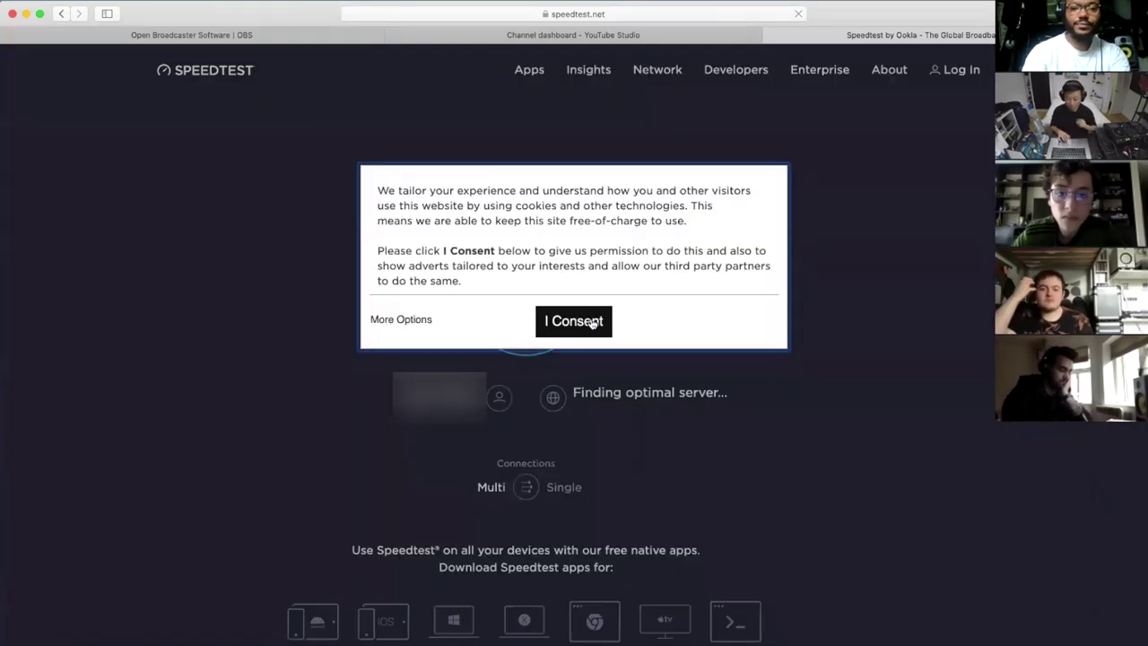
left_click(592, 323)
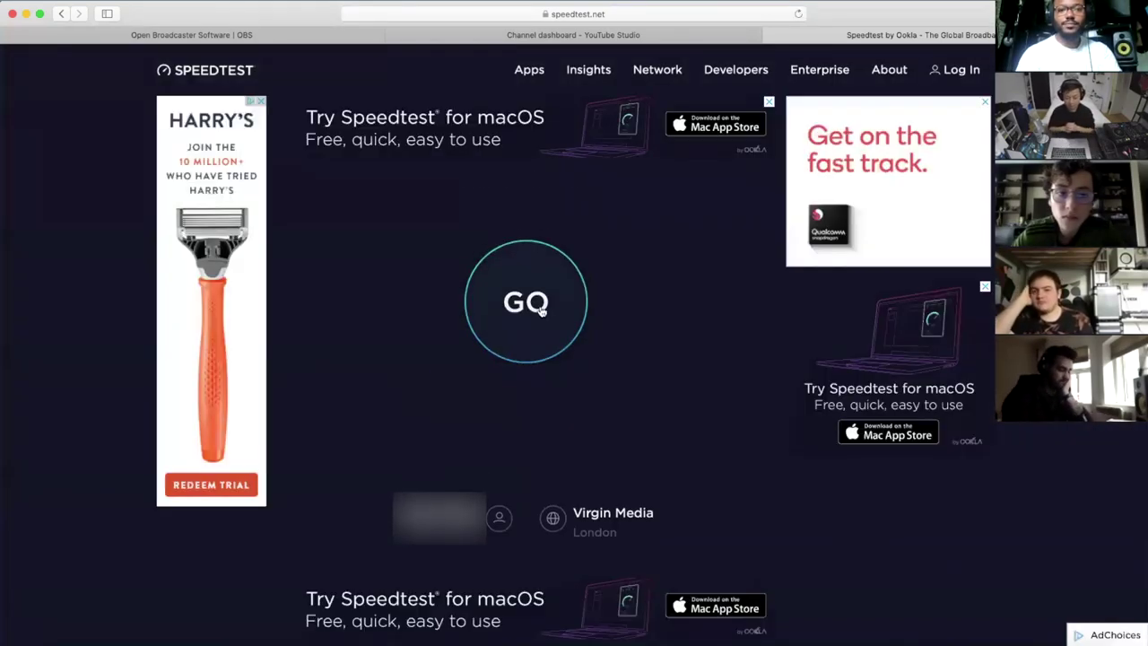
left_click(541, 309)
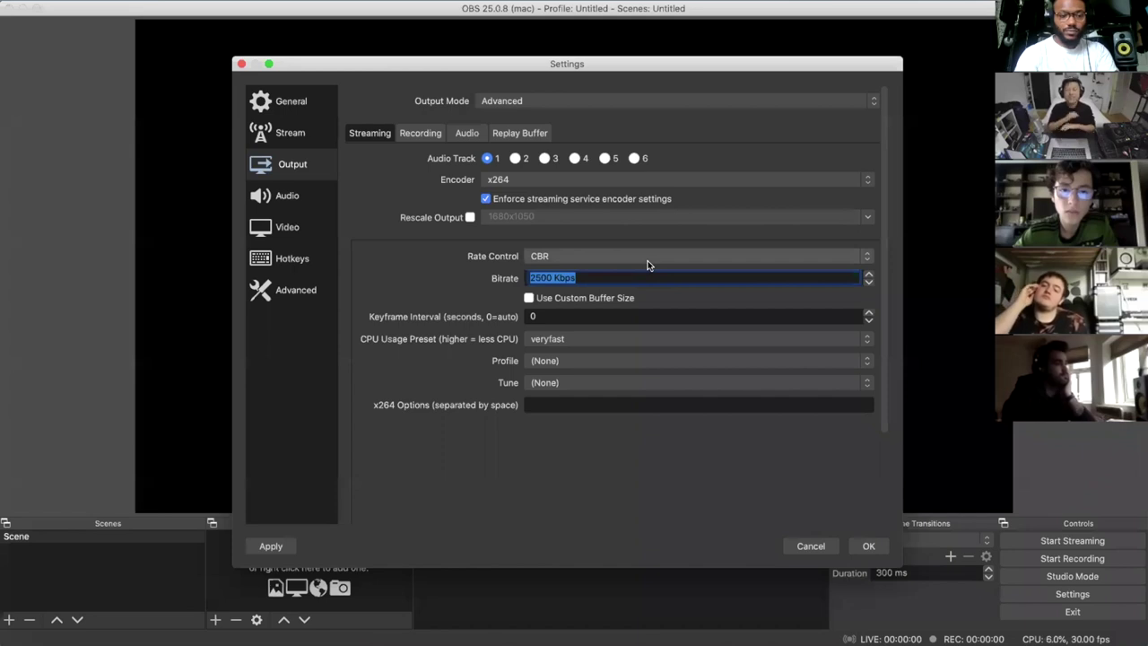
- Set the streaming bitrate to 3000 Kbps in the OBS output settings
left_click(589, 277)
key("super+a")
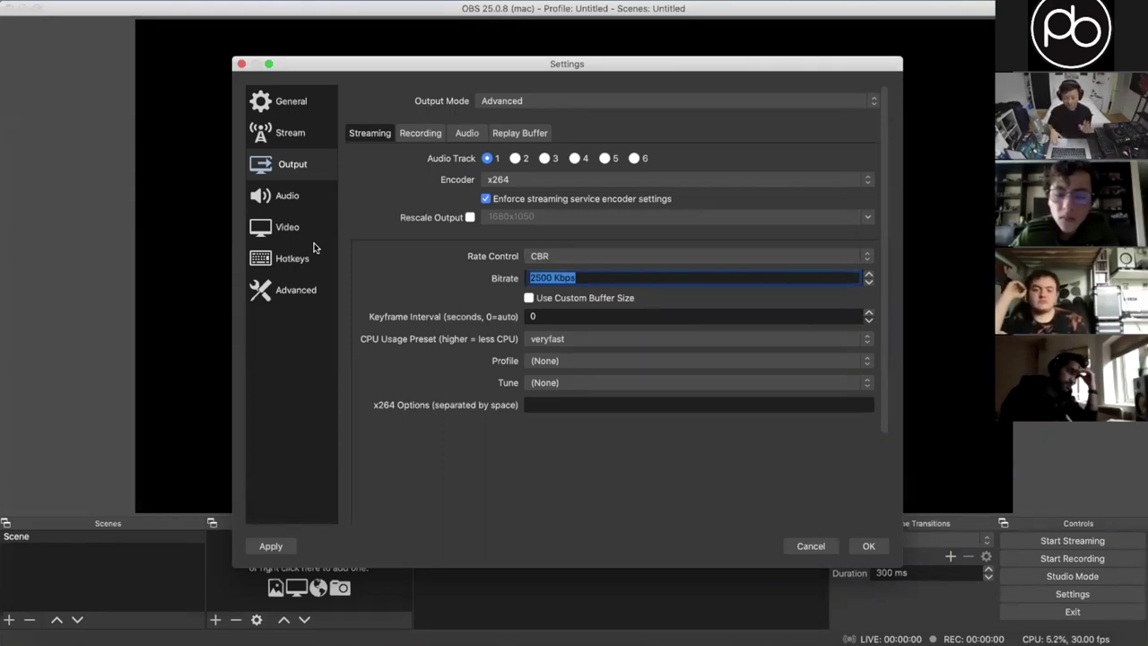
type("2500")
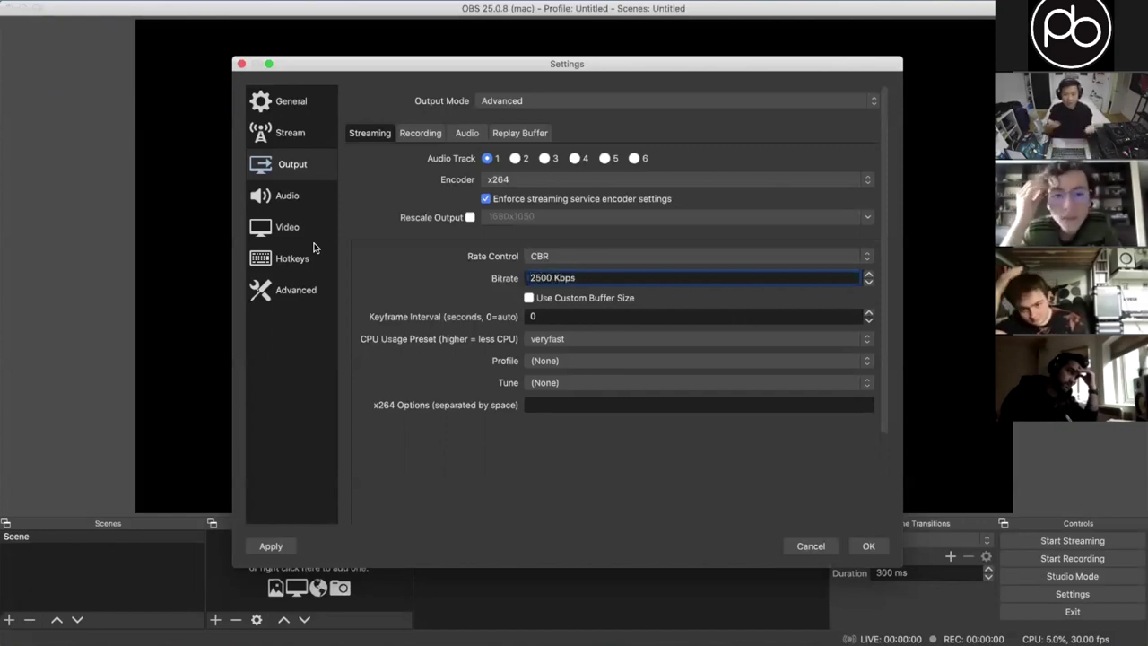
key("super+a")
type("3000")
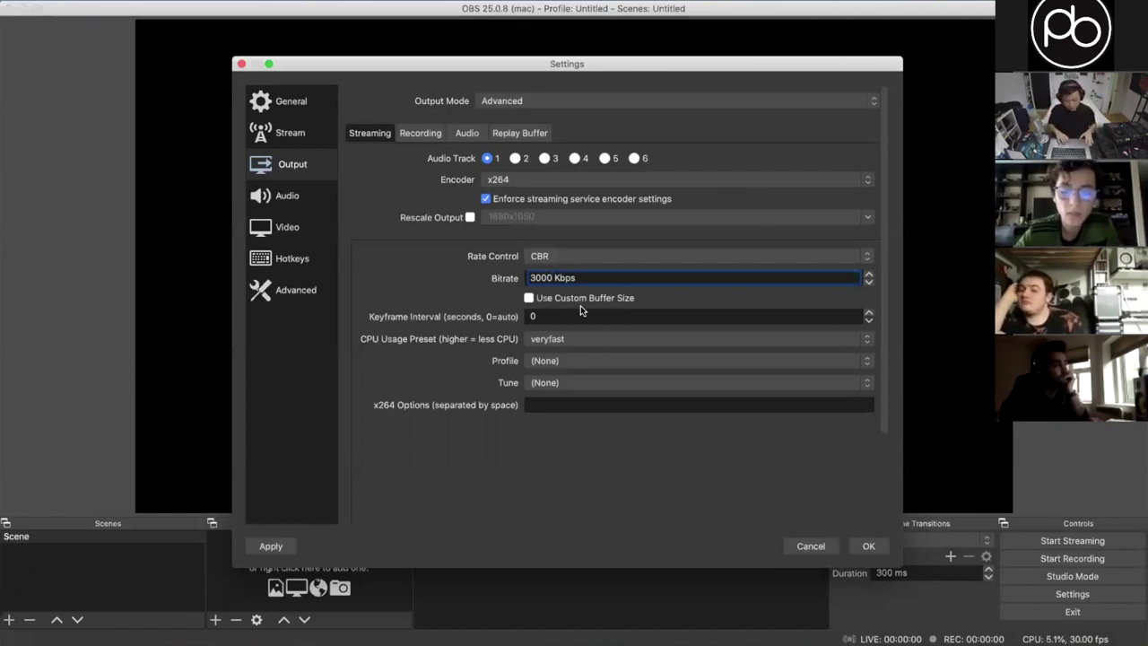
left_click(585, 331)
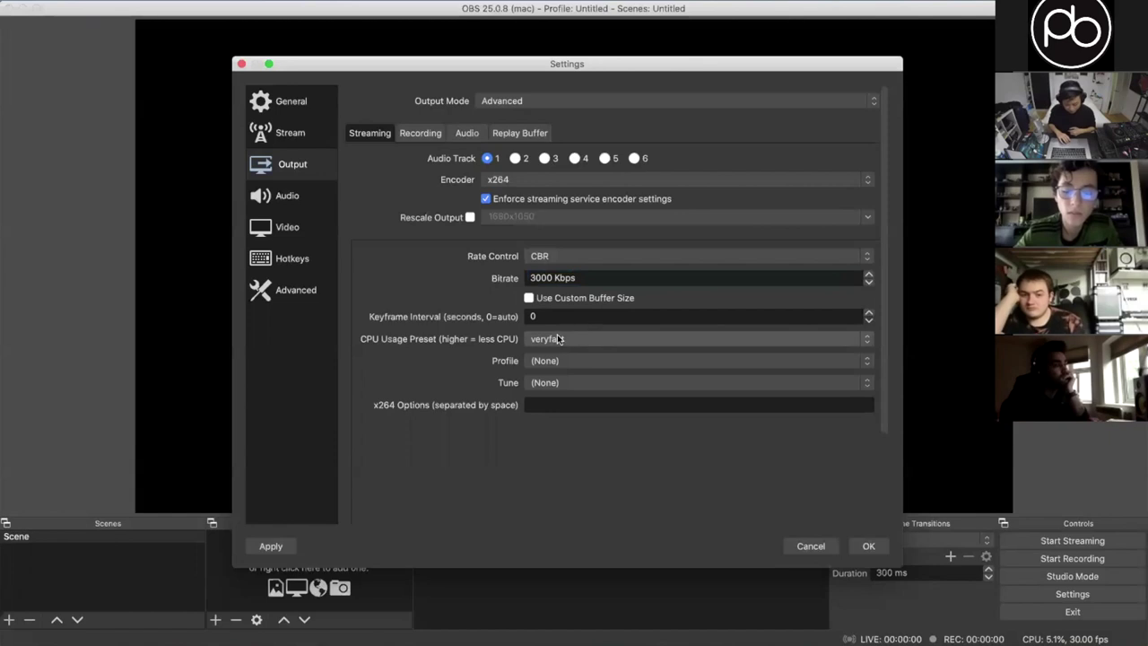
- Review the CPU usage preset options for the x264 encoder and select veryfast
left_click(557, 341)
left_click(565, 341)
left_click(599, 346)
left_click(439, 340)
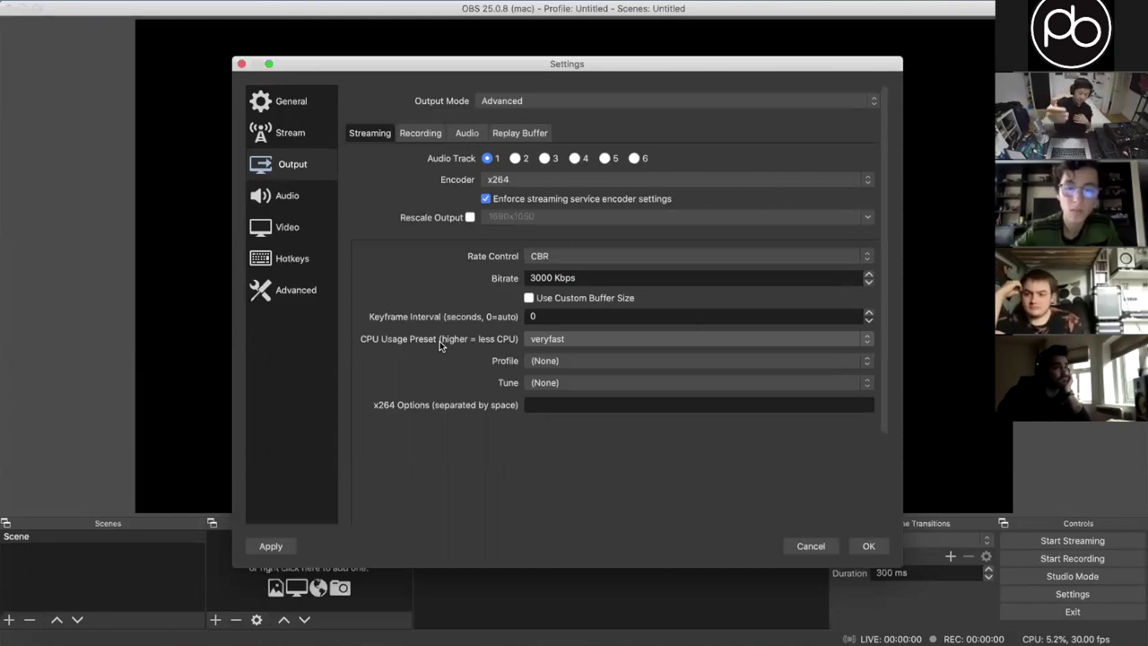
left_click(602, 337)
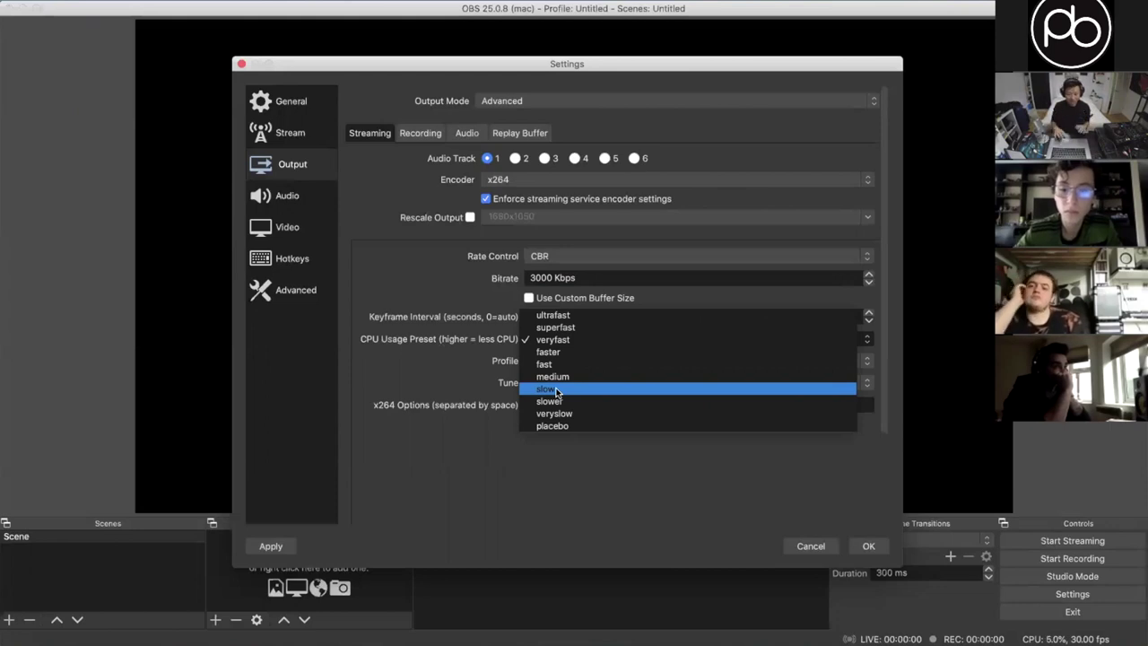
left_click(587, 327)
left_click(595, 341)
left_click(597, 350)
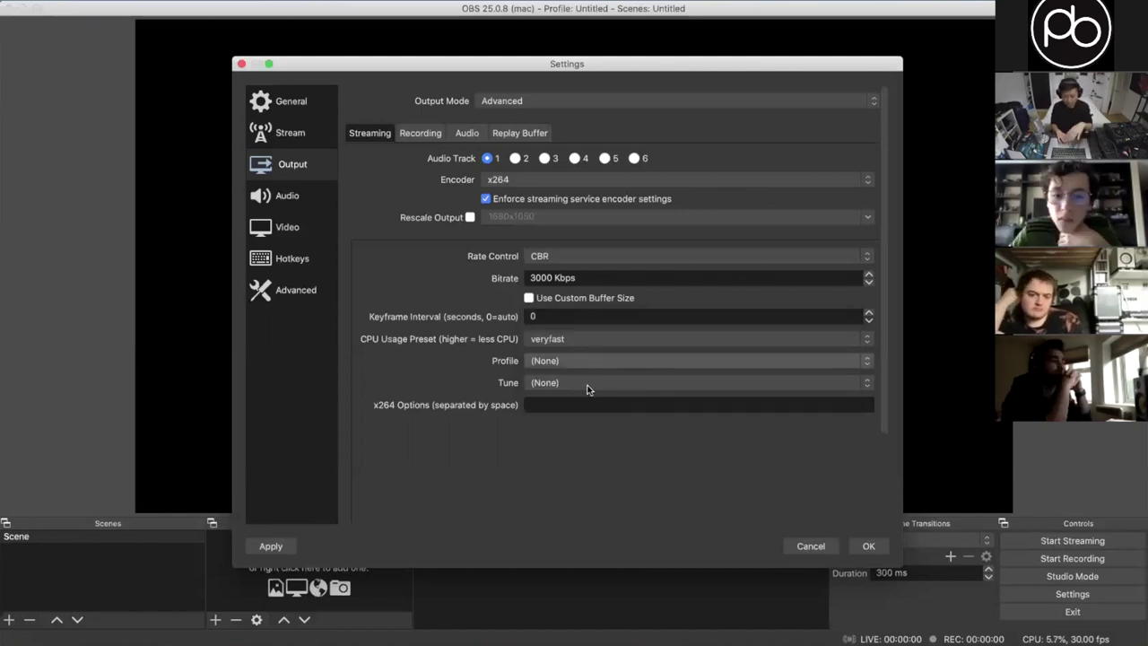
- Select 192 as the Track 1 audio bitrate in the output settings and return to the streaming output options
left_click(420, 135)
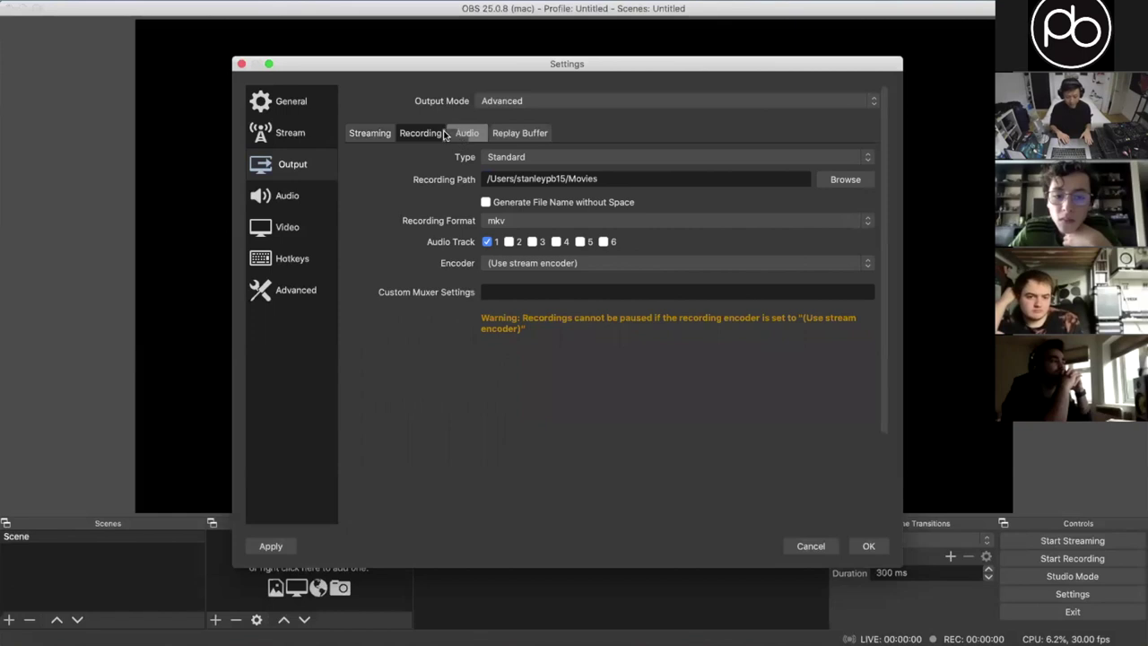
left_click(465, 134)
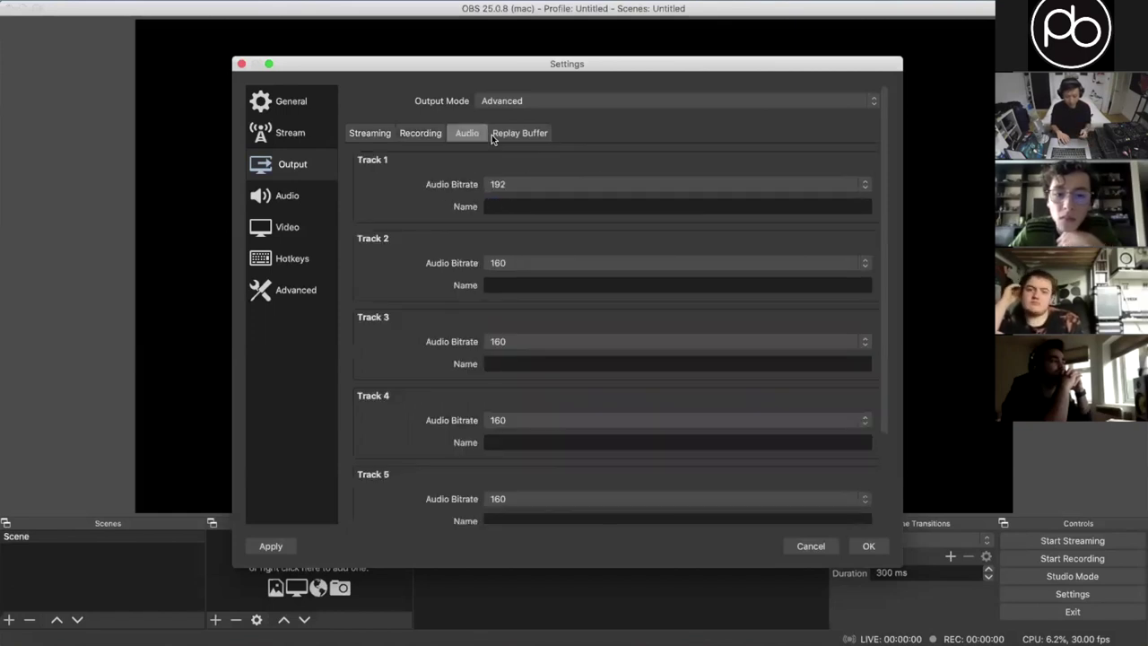
left_click(534, 188)
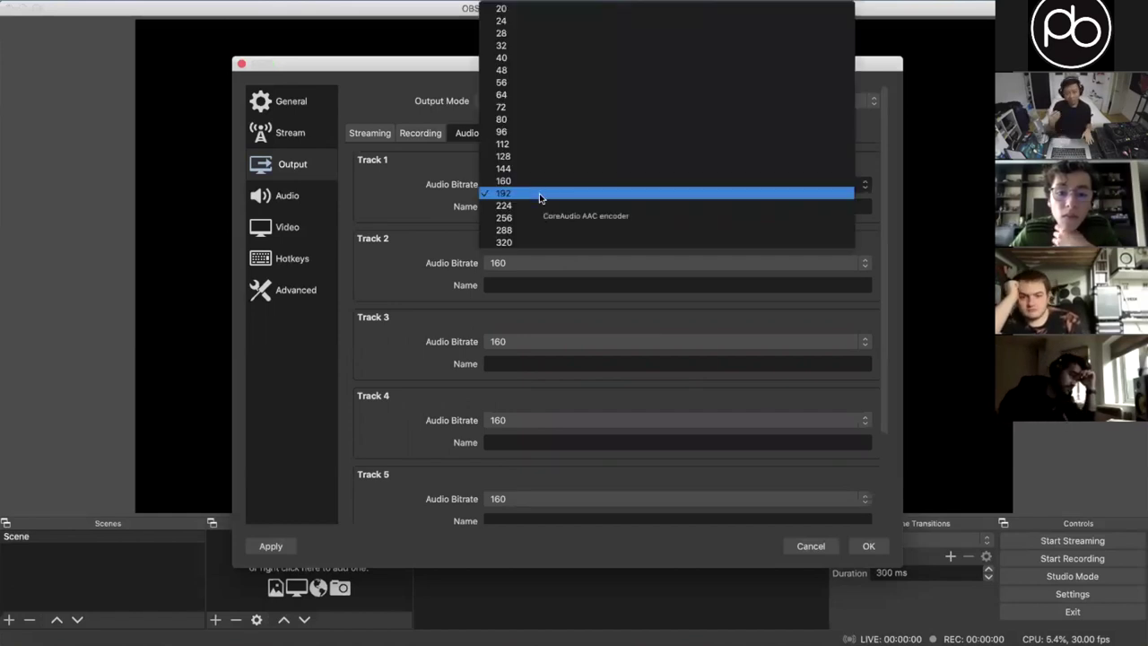
left_click(539, 193)
left_click(531, 187)
left_click(530, 188)
left_click(528, 186)
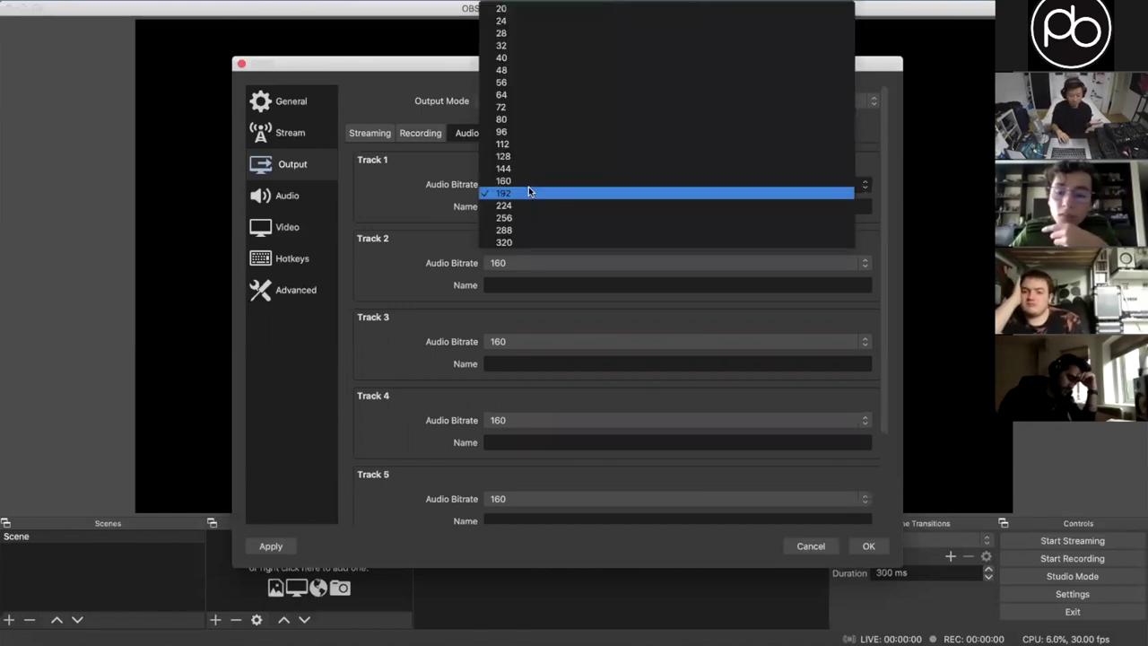
left_click(529, 192)
left_click(380, 132)
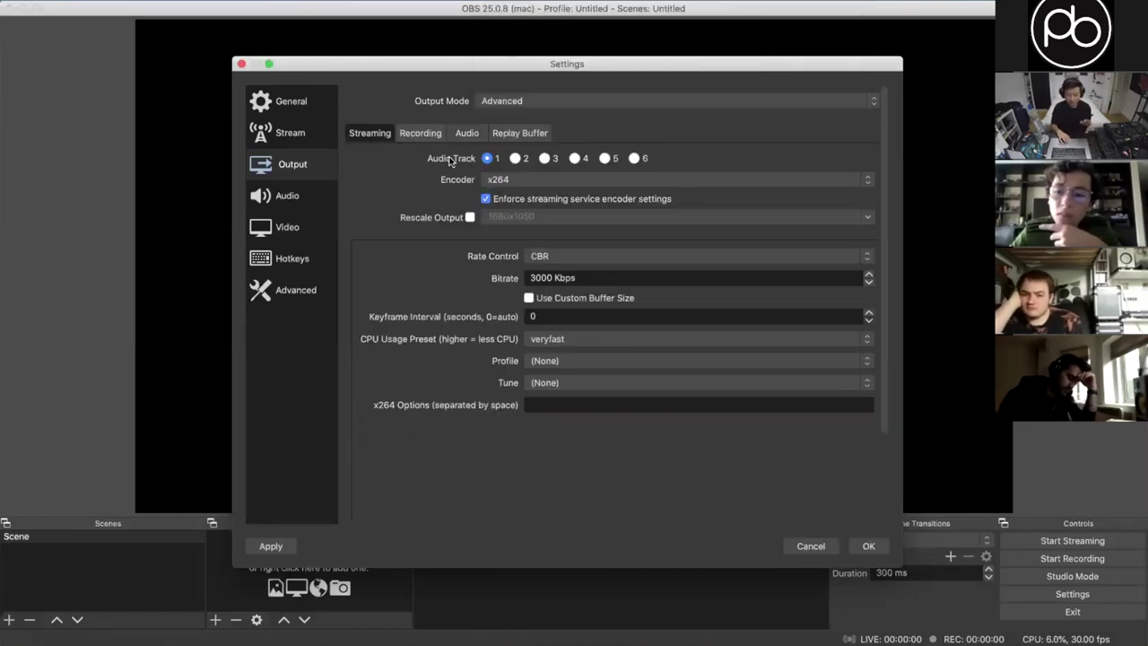
- Select Stereo as the channel layout in the audio settings
left_click_drag(553, 277, 451, 277)
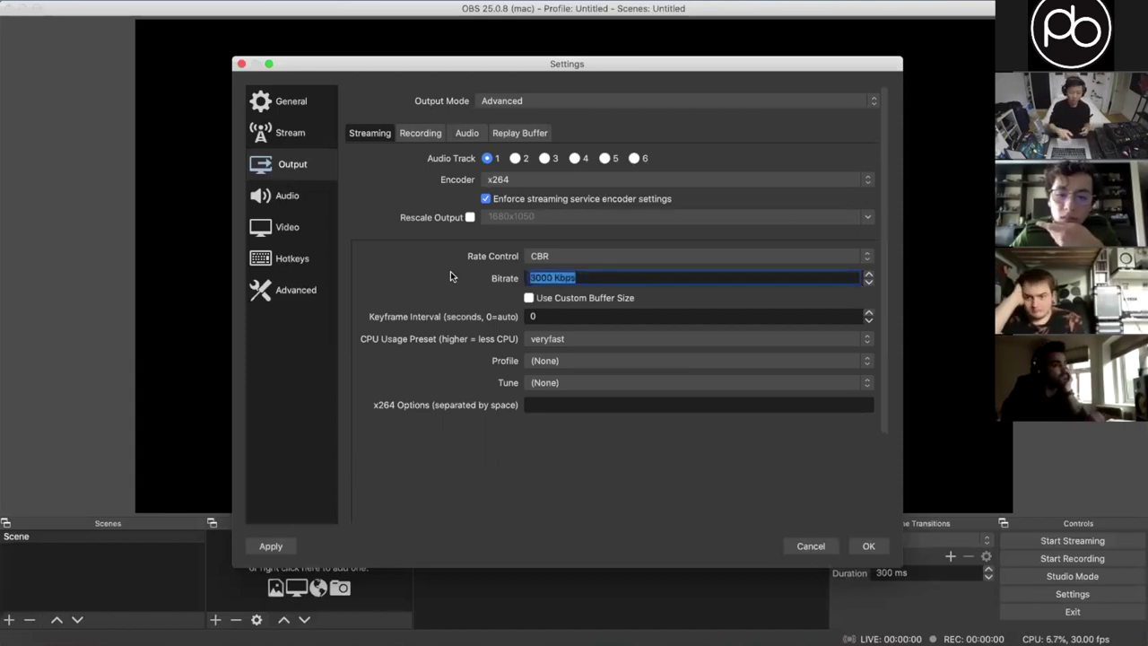
left_click(280, 195)
left_click(539, 140)
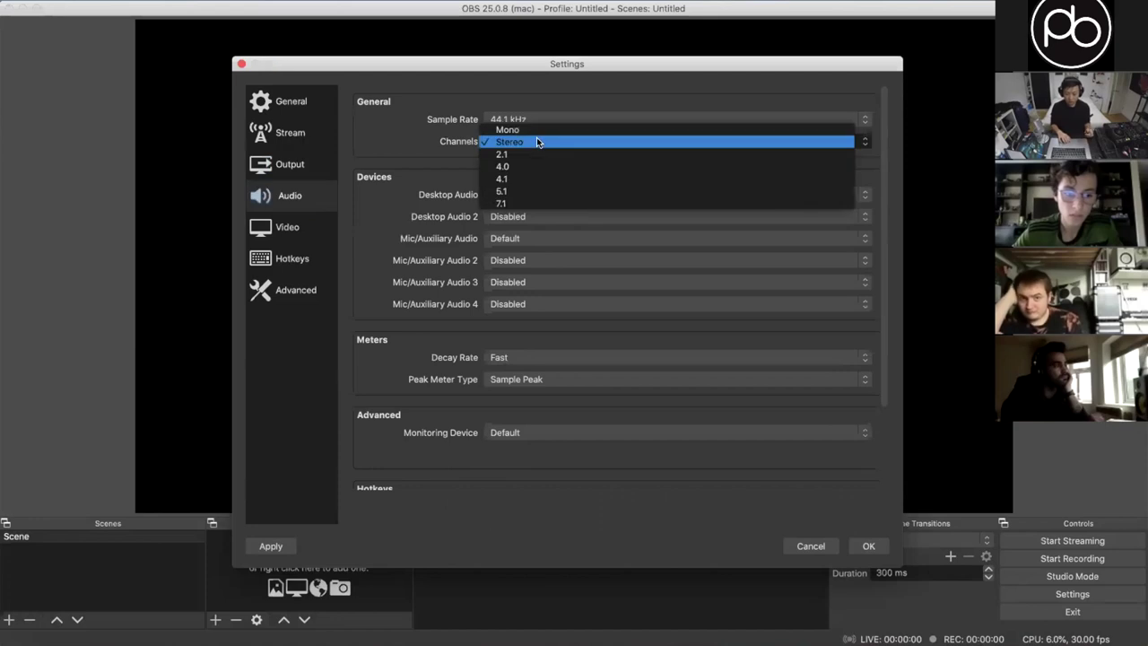
left_click(531, 141)
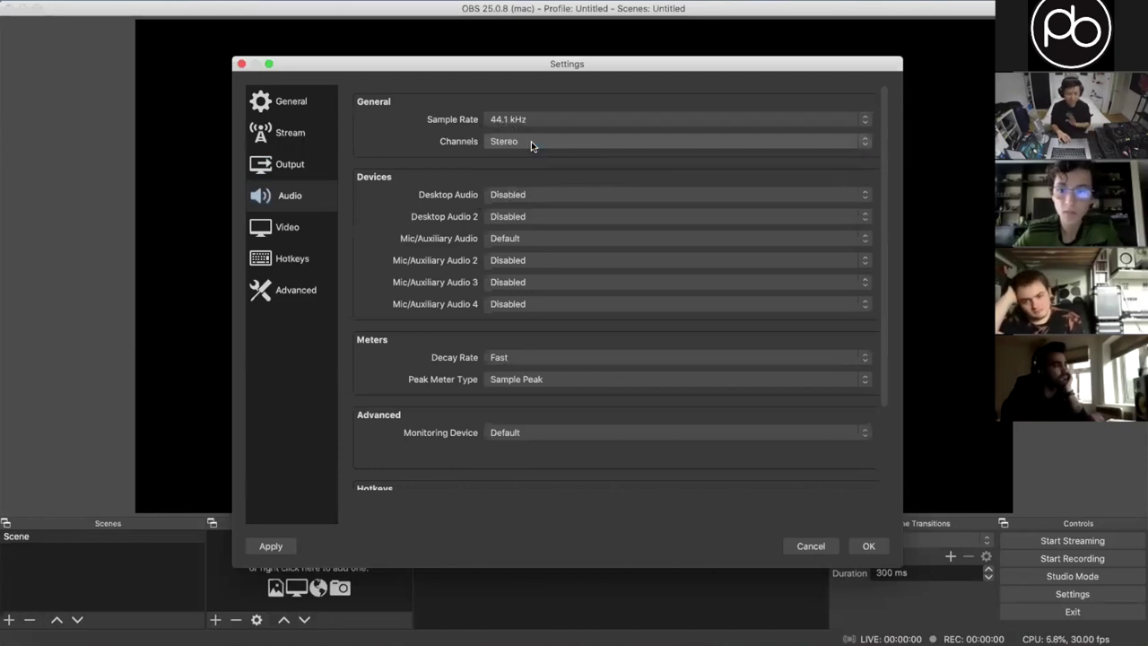
- Set the output (scaled) resolution to 1920x1080 and the downscale filter to Bilinear in the video settings
left_click(300, 228)
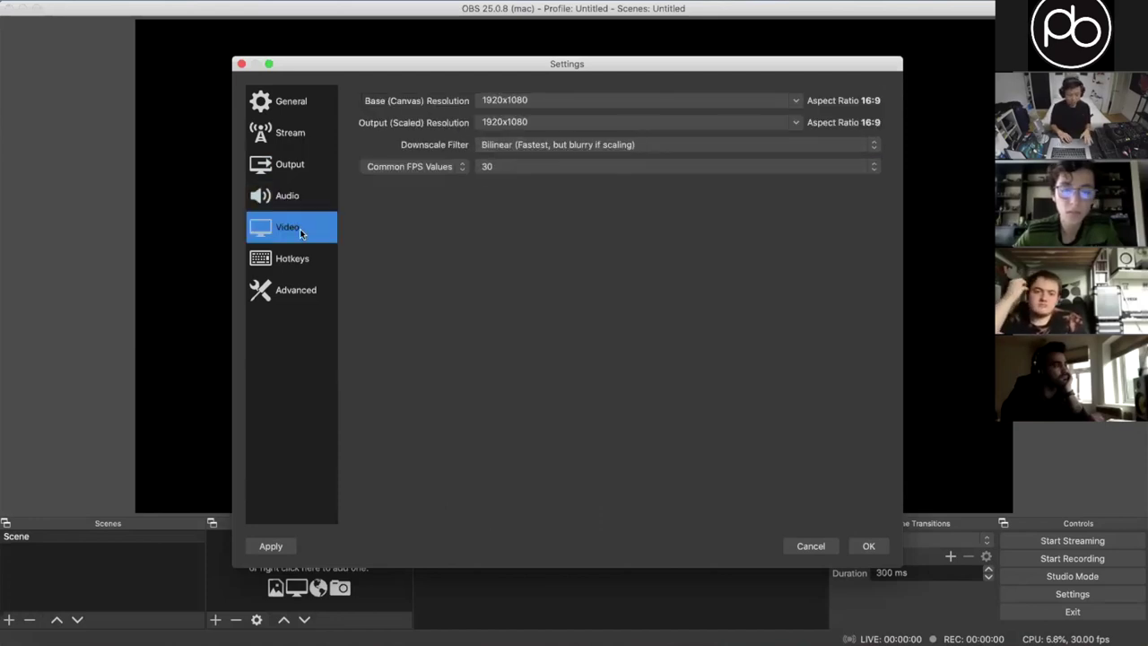
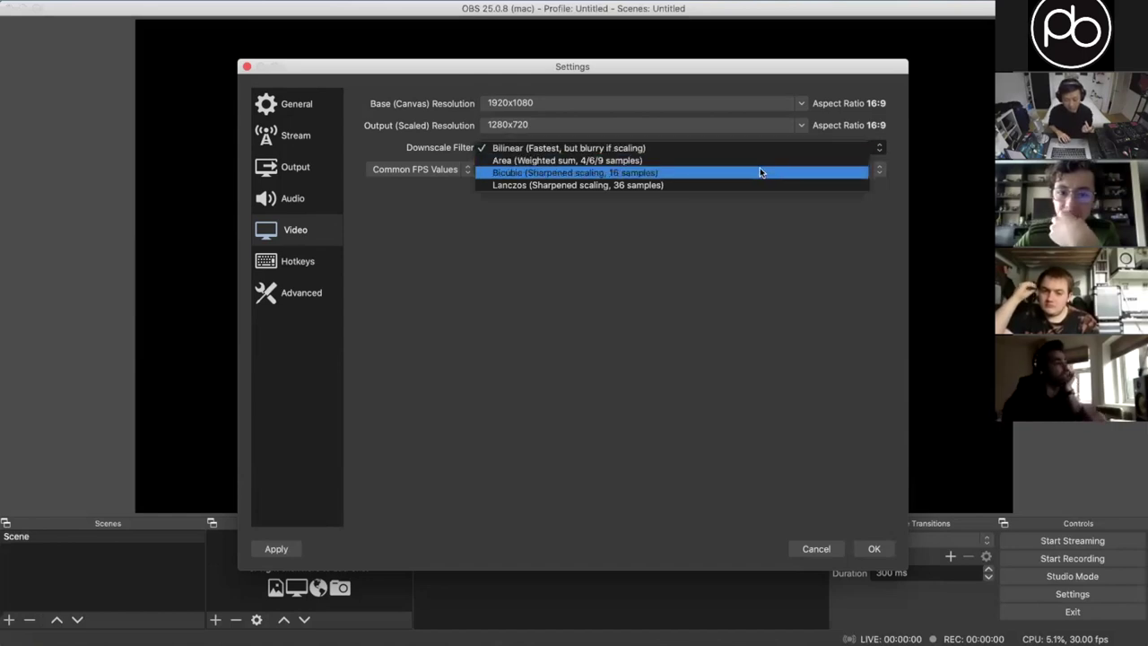
left_click(762, 172)
left_click(695, 149)
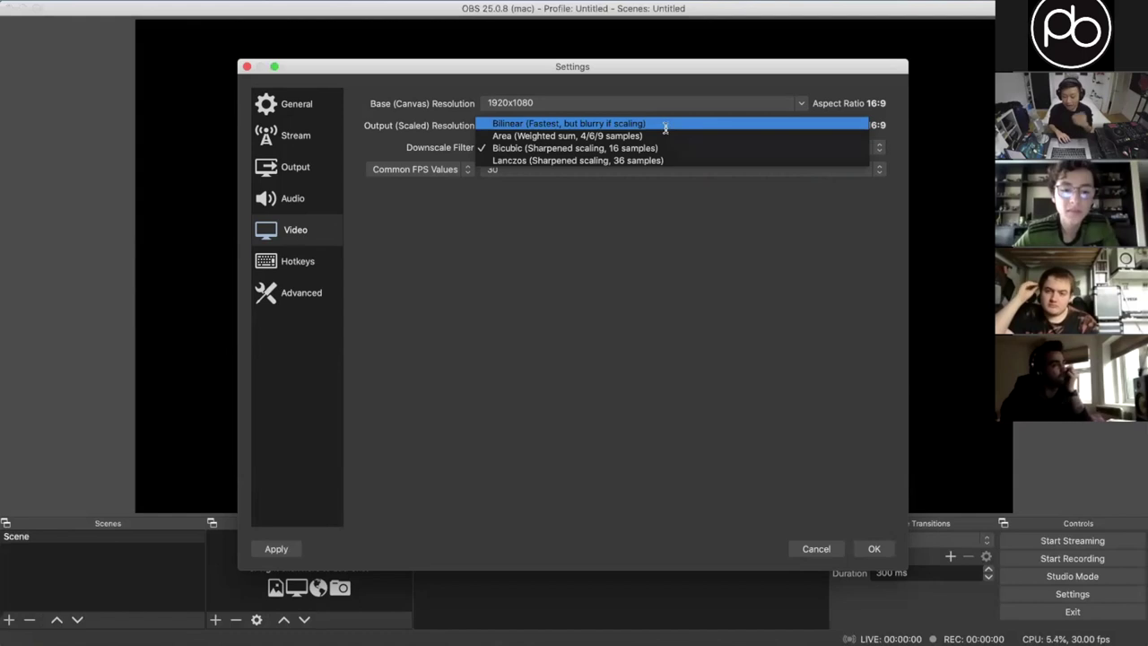
left_click(664, 125)
left_click(773, 133)
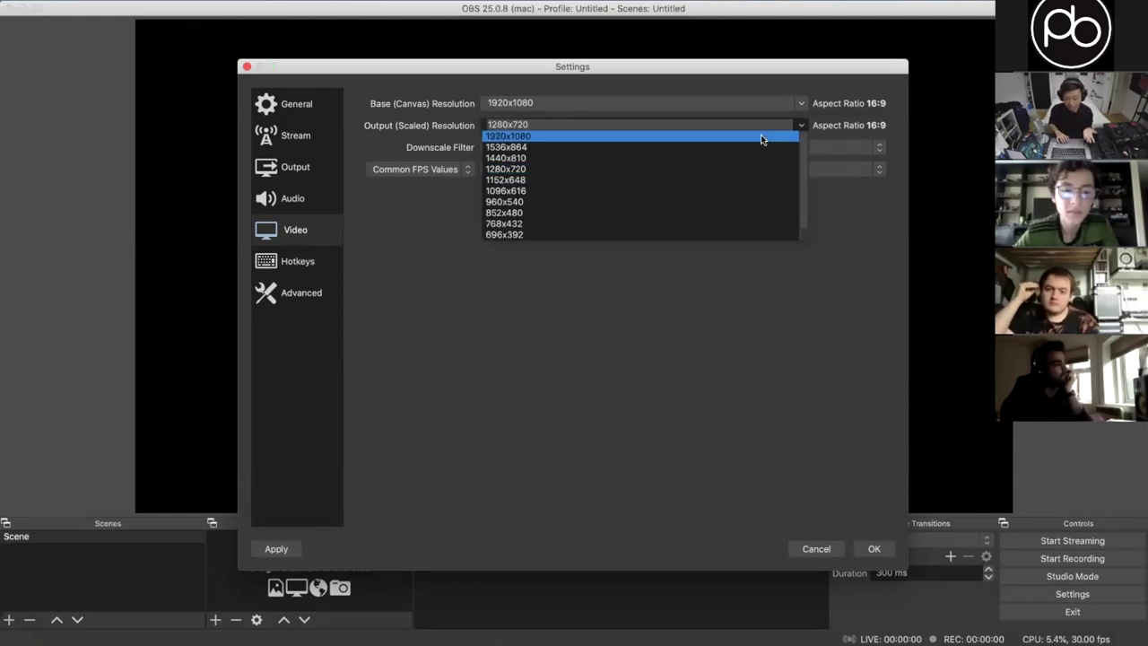
left_click(761, 135)
left_click(708, 148)
left_click(712, 157)
left_click(708, 148)
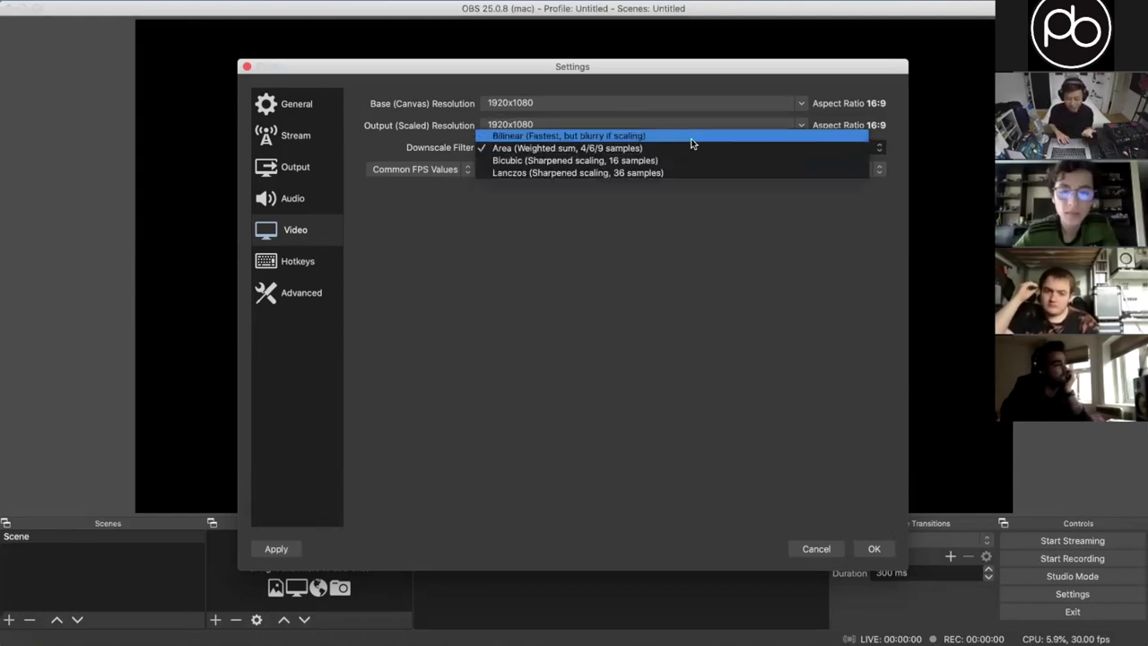
left_click(691, 140)
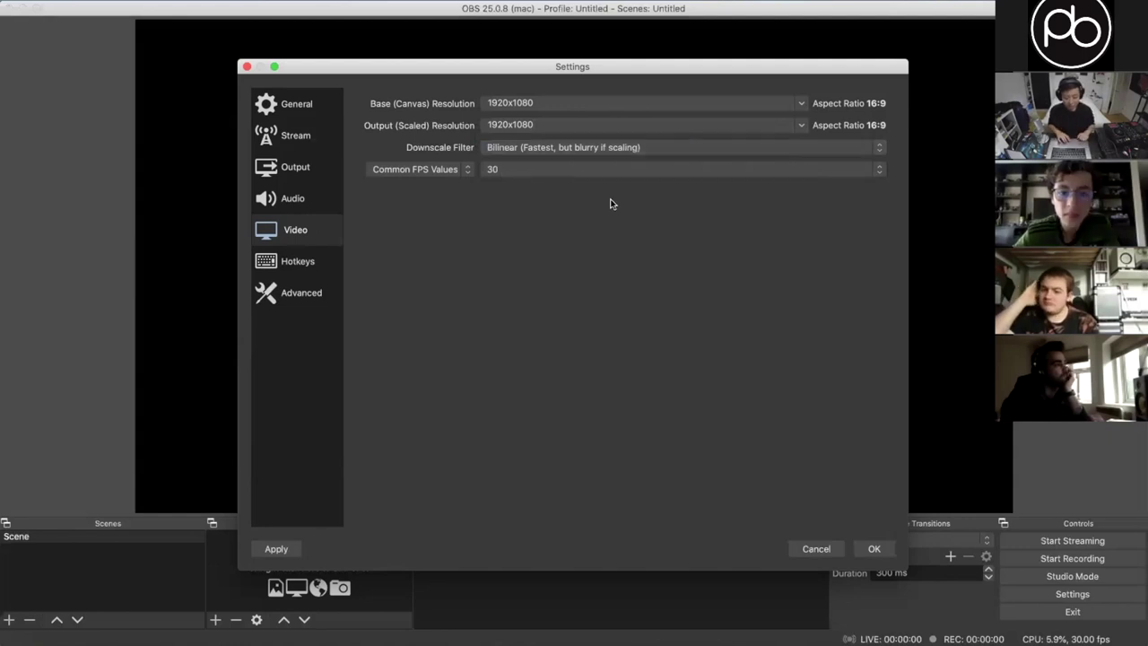
- Review the available common FPS values in the video settings
left_click(538, 171)
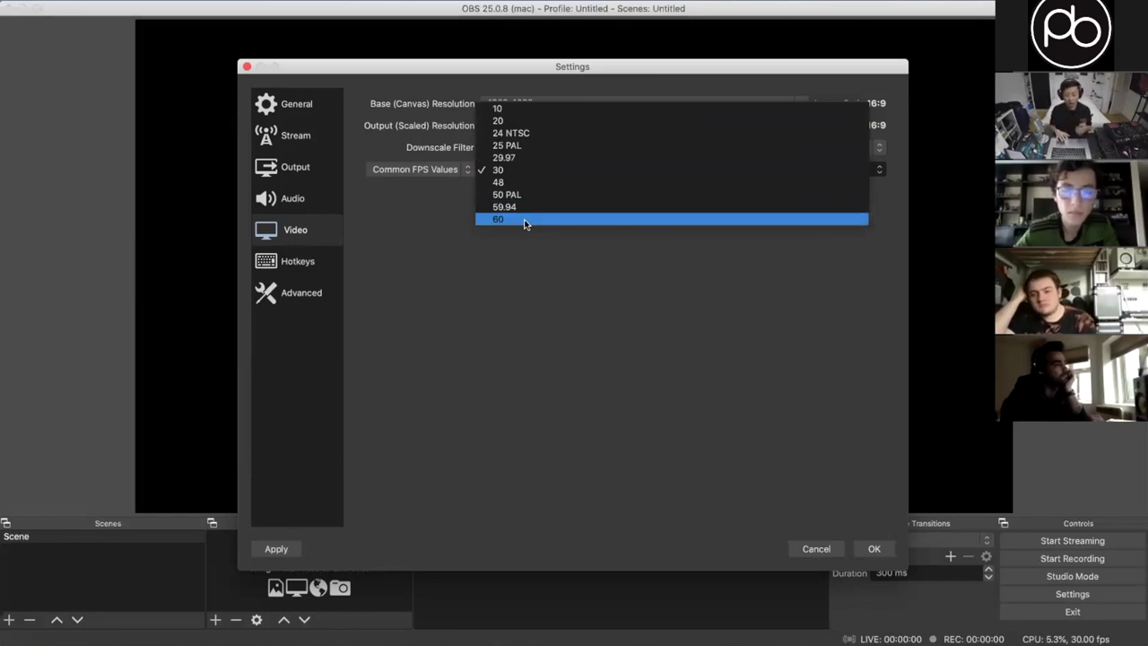
left_click(520, 271)
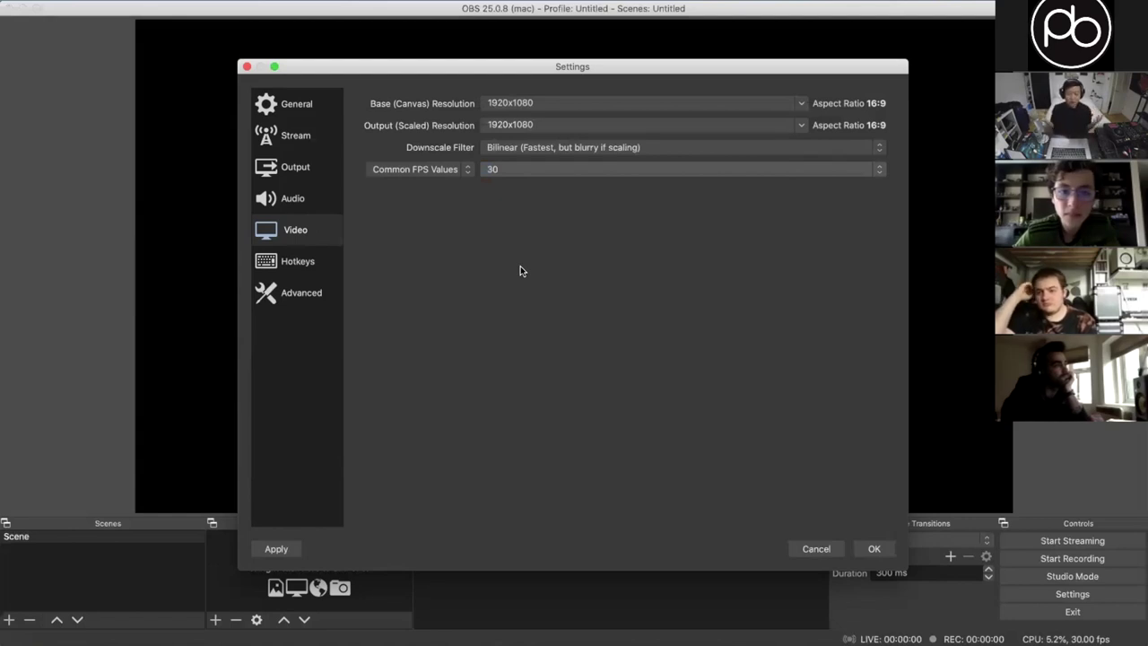
left_click(531, 170)
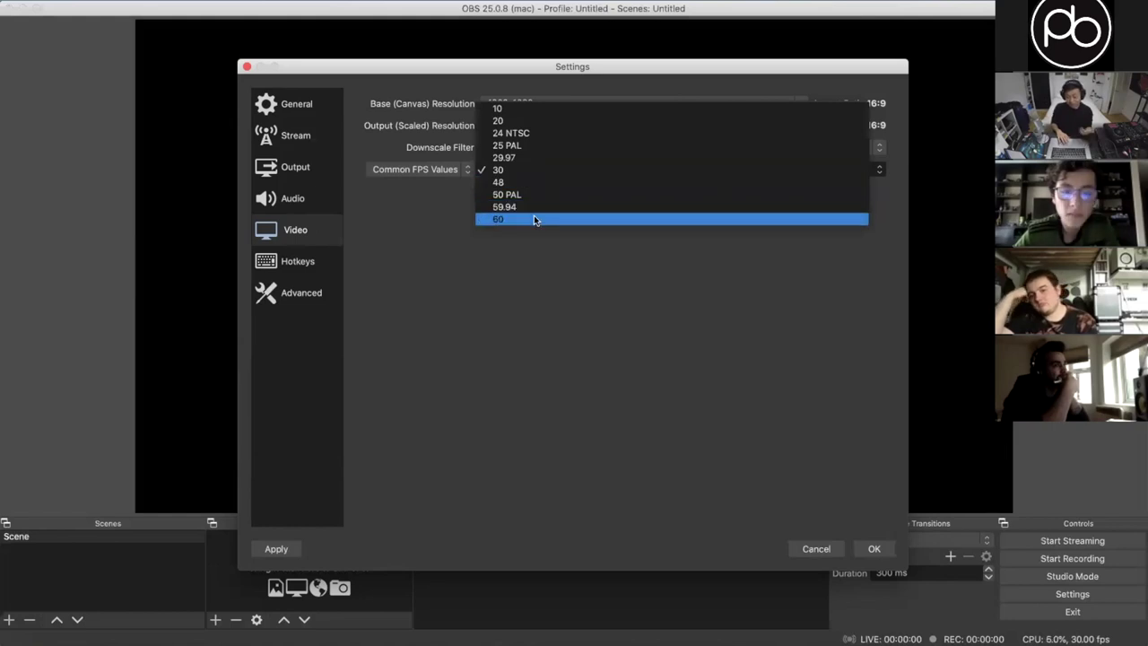
left_click(532, 302)
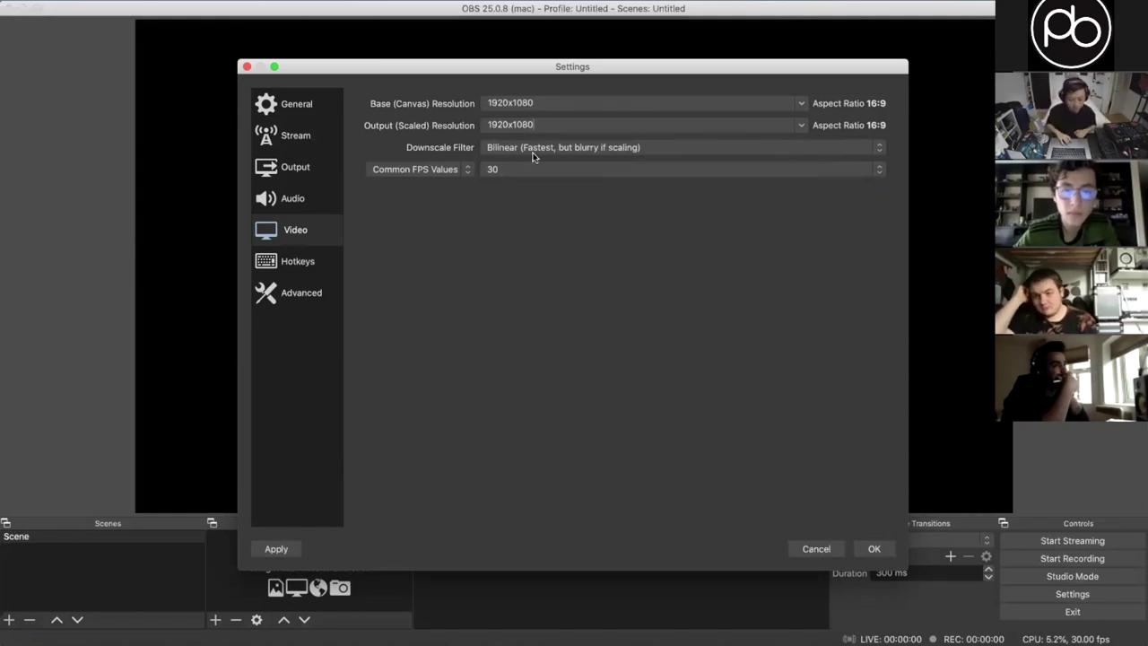
- Check the streaming service, server and stream key options, and save the settings
left_click(303, 136)
left_click(305, 117)
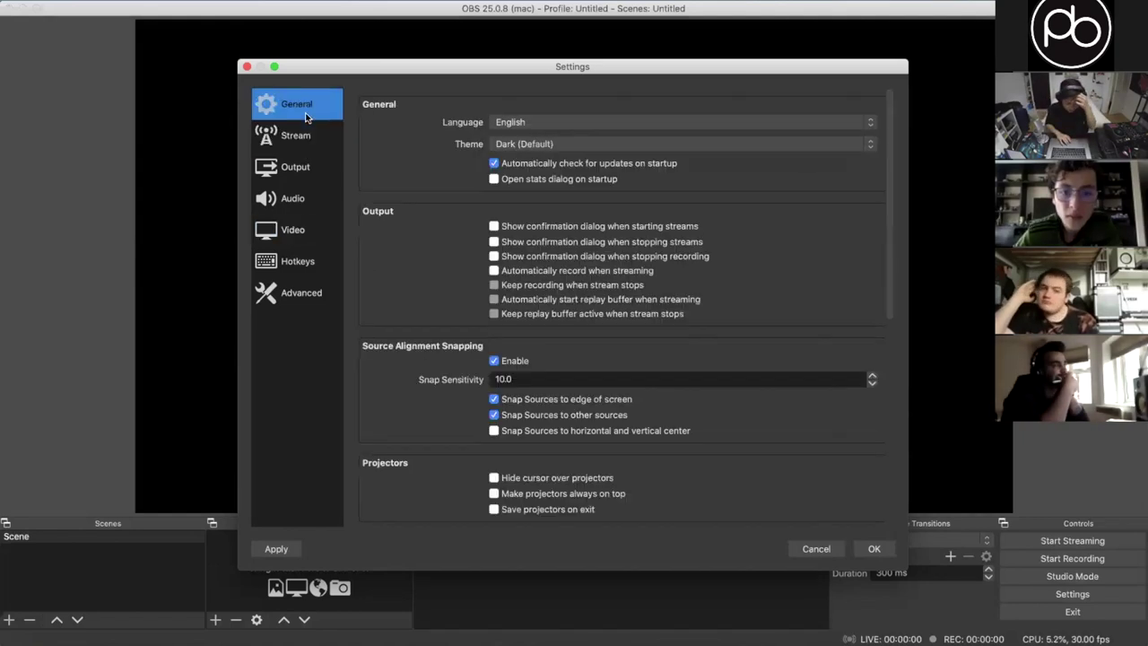
left_click(314, 138)
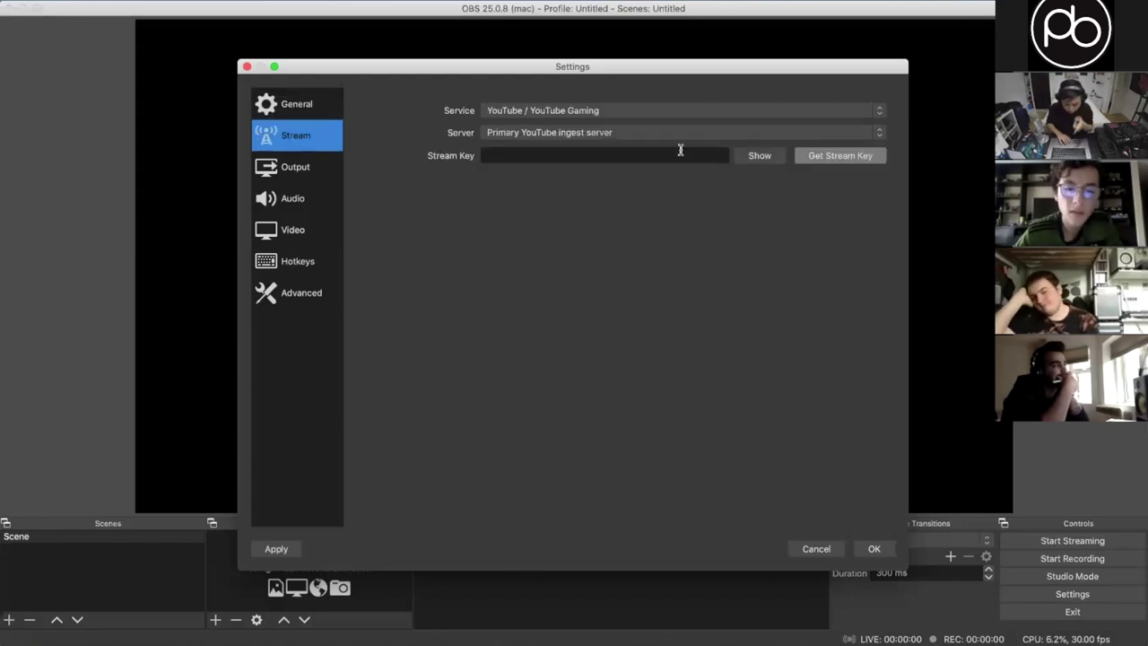
left_click(874, 548)
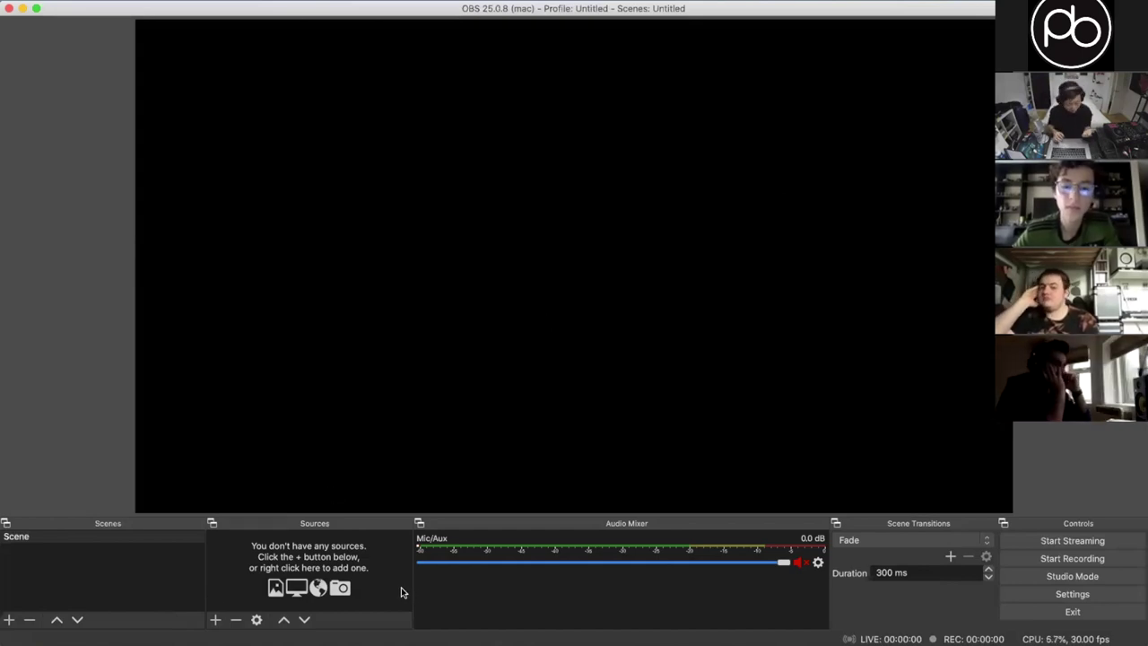
- Add a new Video Capture Device source named Camera 1 to the scene
left_click(215, 620)
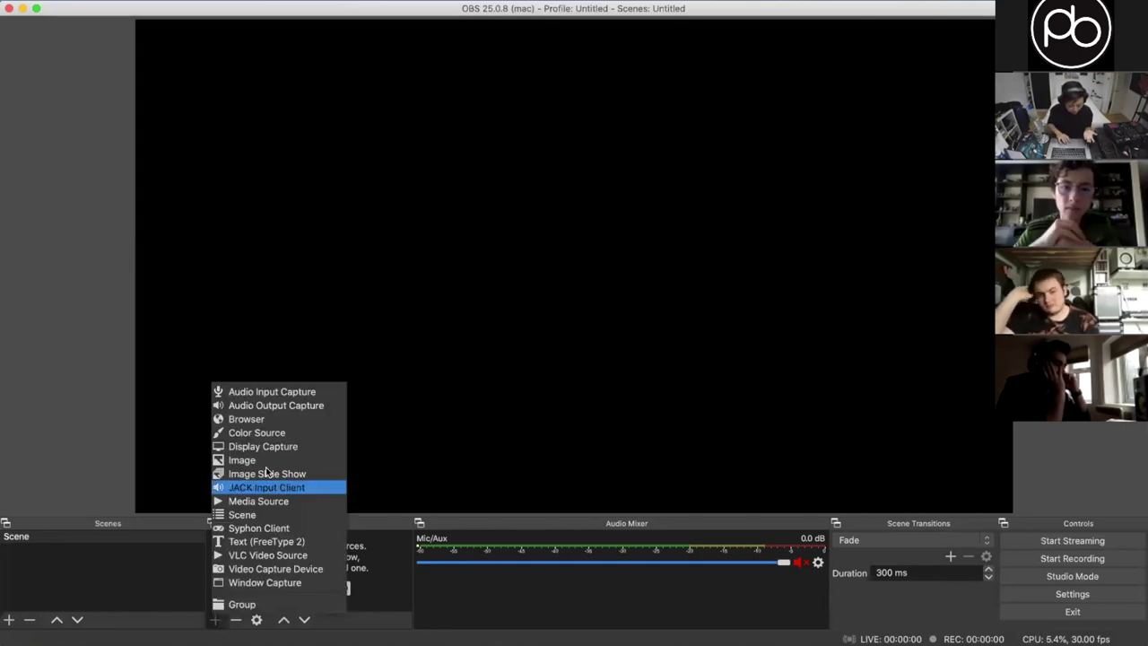
left_click(286, 569)
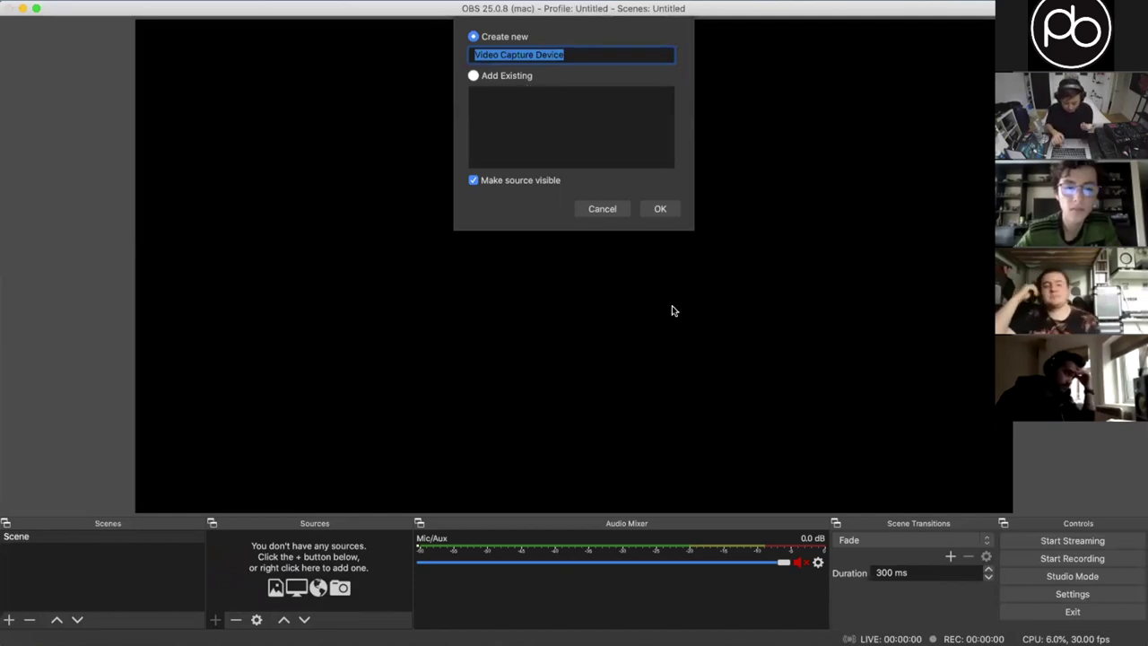
type("Cam")
key("Return")
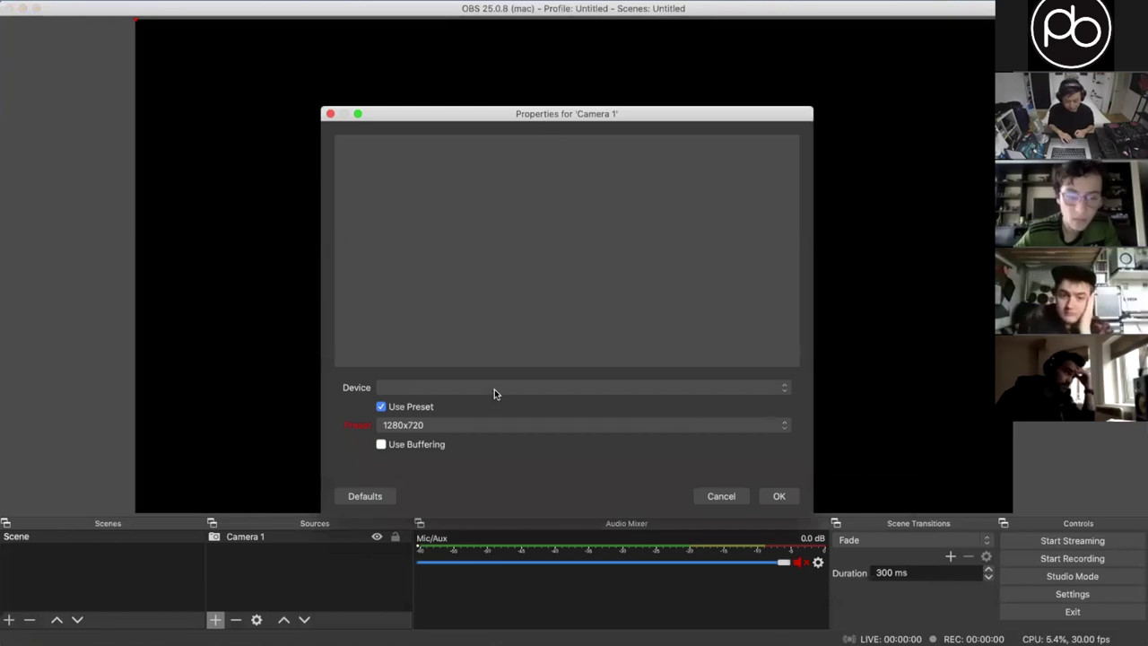
- Preview the FaceTime HD Camera (Built-in) and set BRIO 4K Stream Edition as the device for Camera 1
left_click(495, 387)
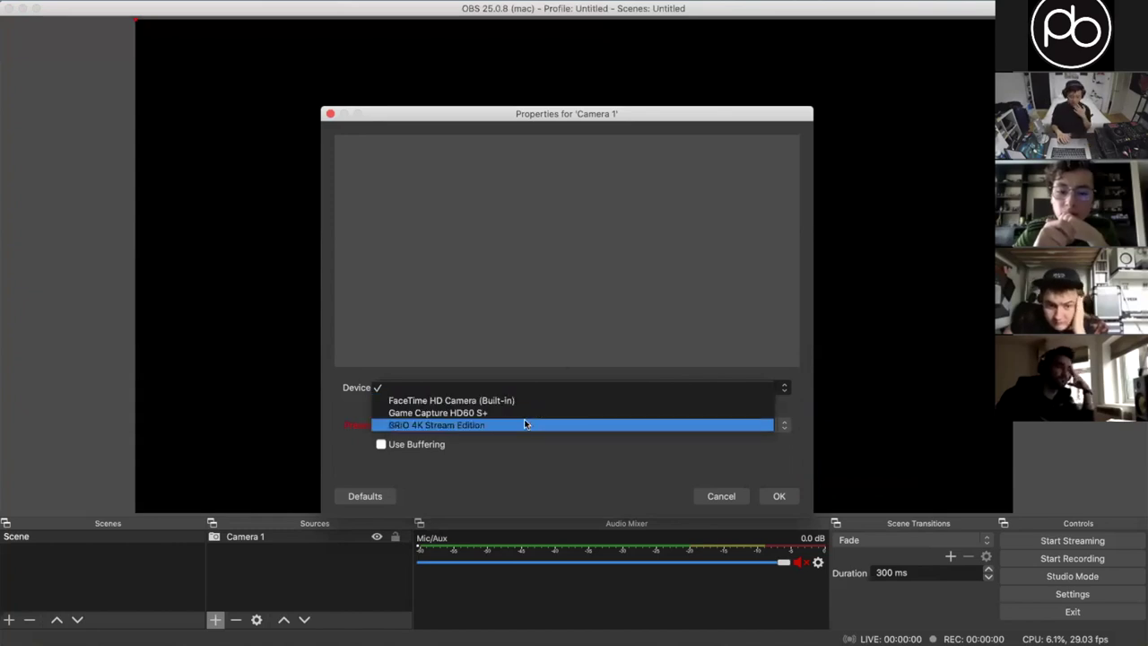
left_click(519, 401)
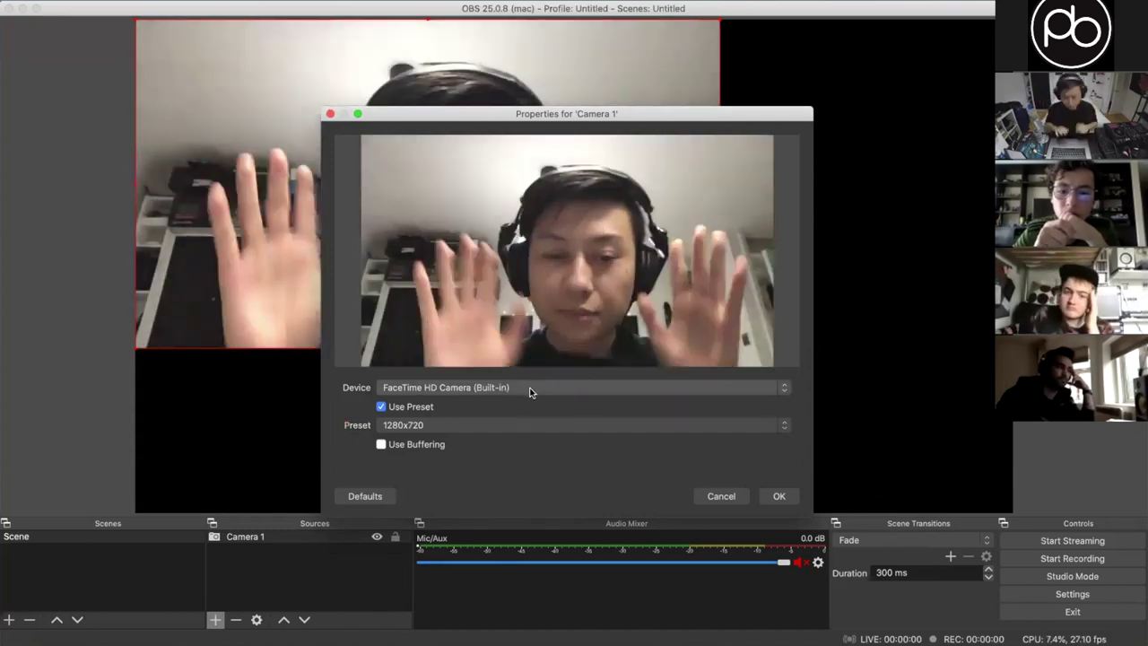
left_click(529, 392)
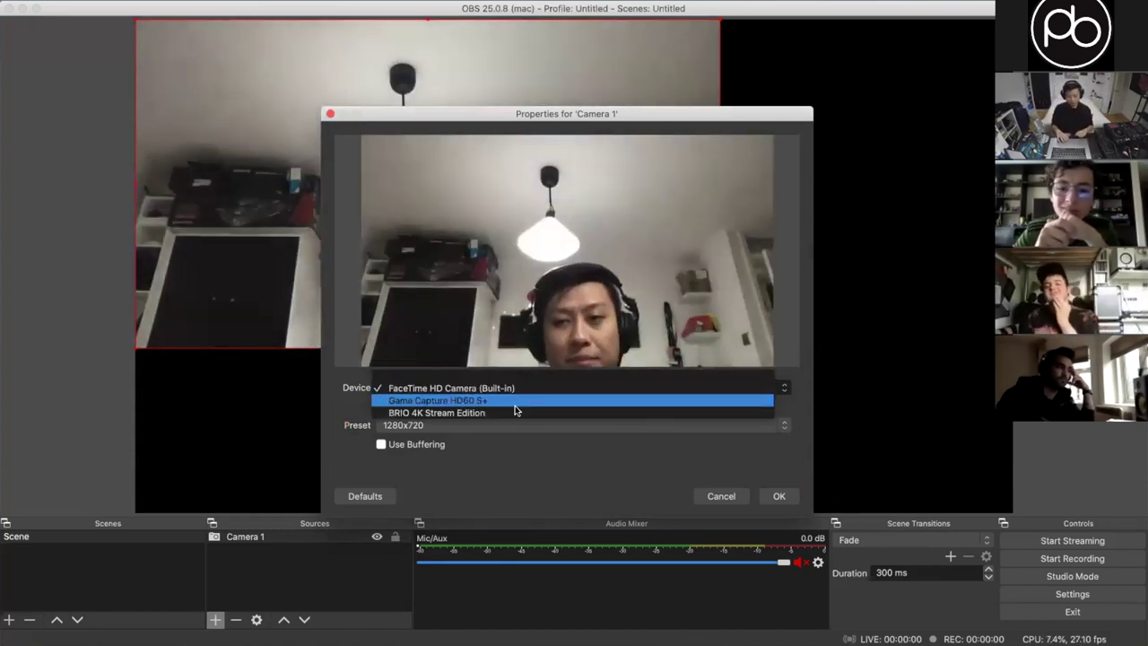
left_click(514, 410)
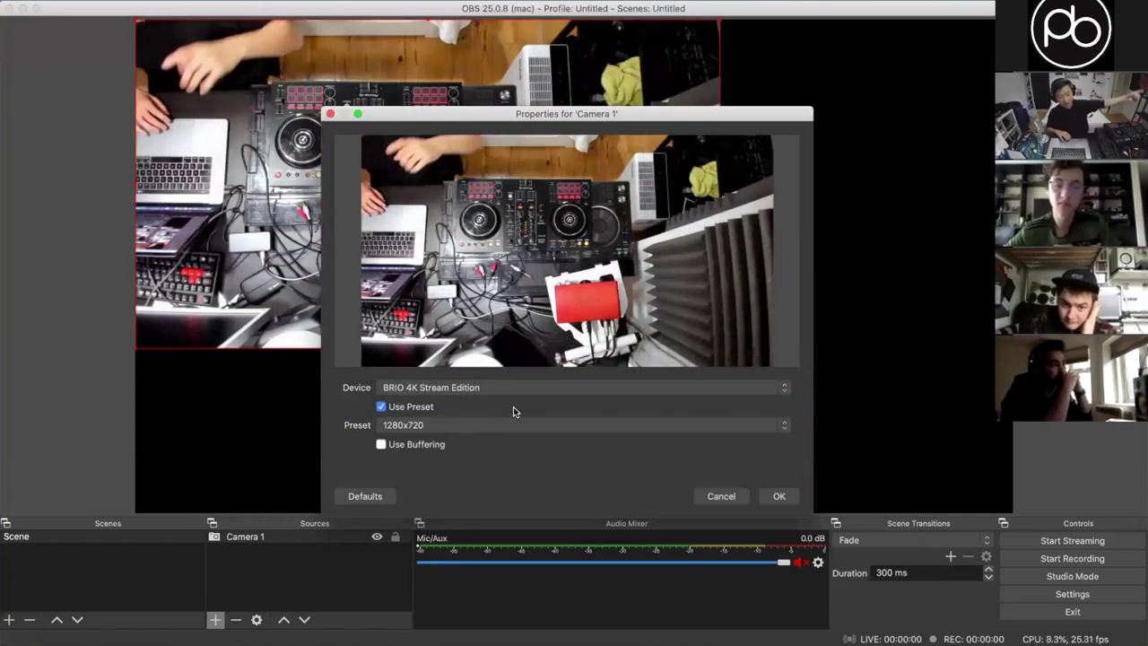
- Turn off Use Preset for Camera 1 and set its resolution to 1920x1080
left_click(433, 425)
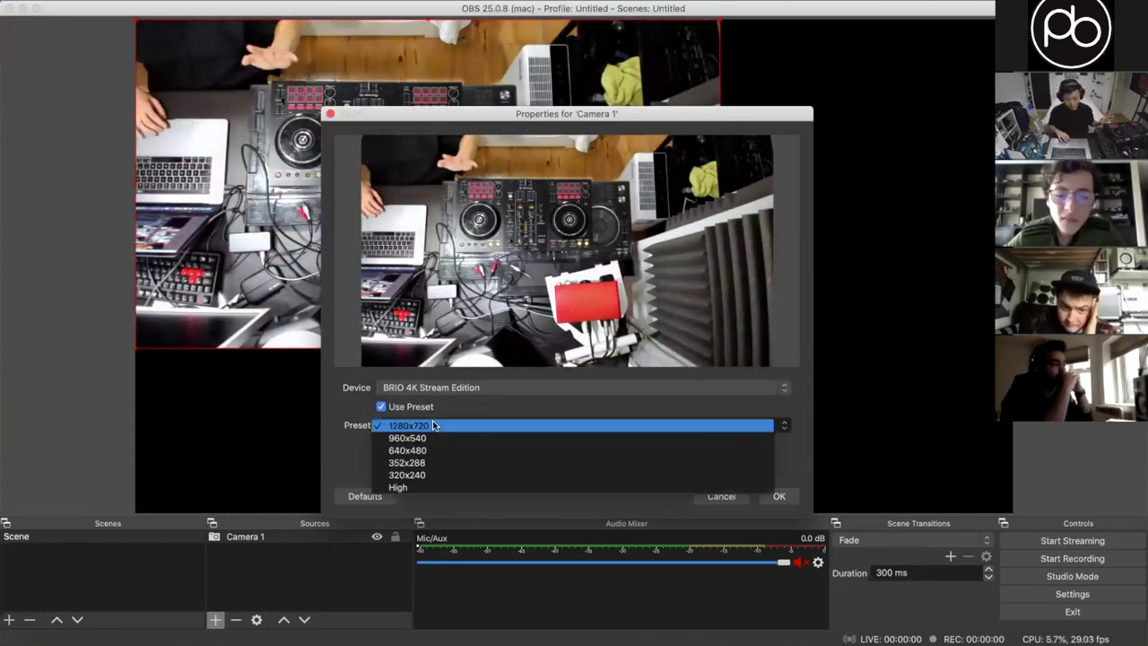
left_click(433, 426)
left_click(414, 407)
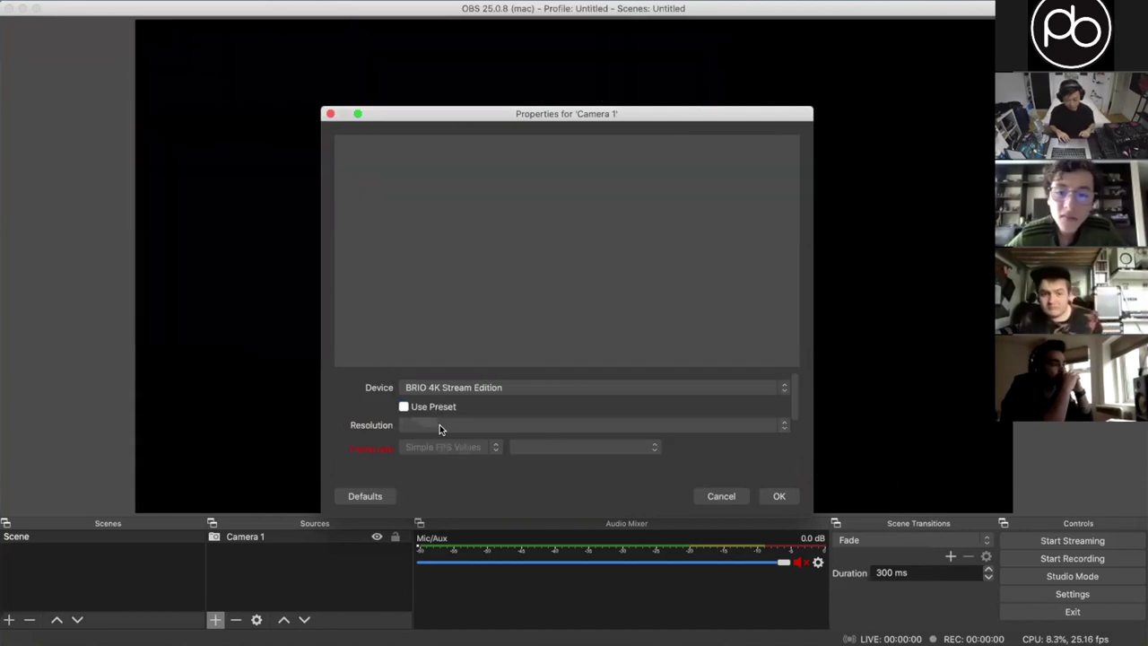
left_click(439, 424)
left_click(472, 422)
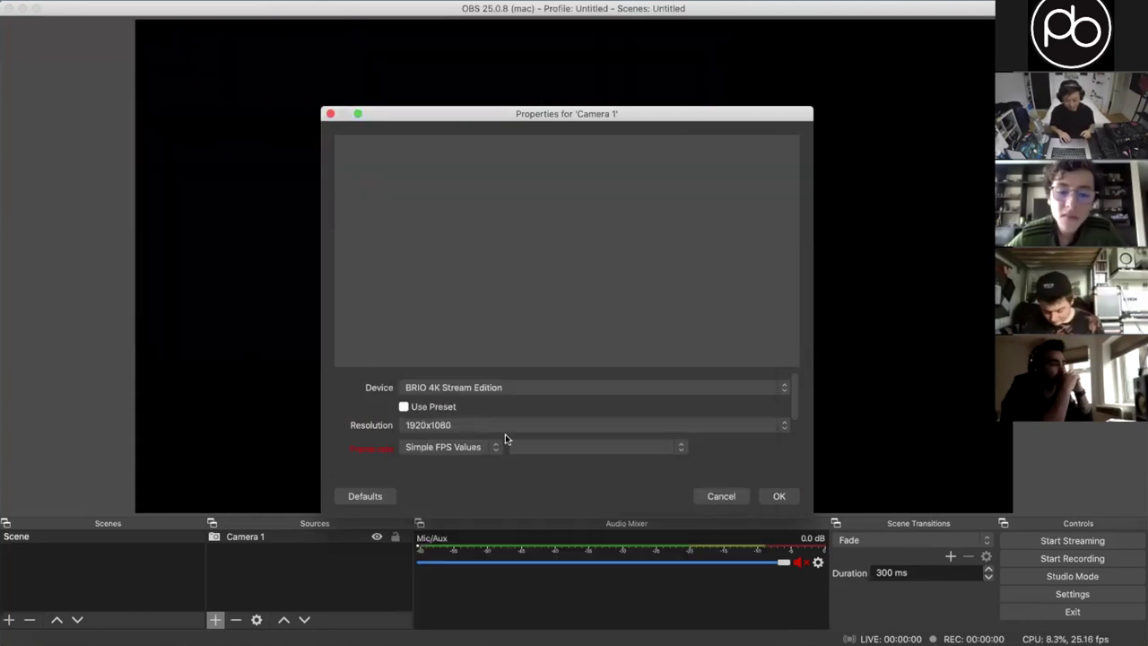
- Set the Camera 1 frame rate to 30 FPS and confirm the source properties
left_click(528, 445)
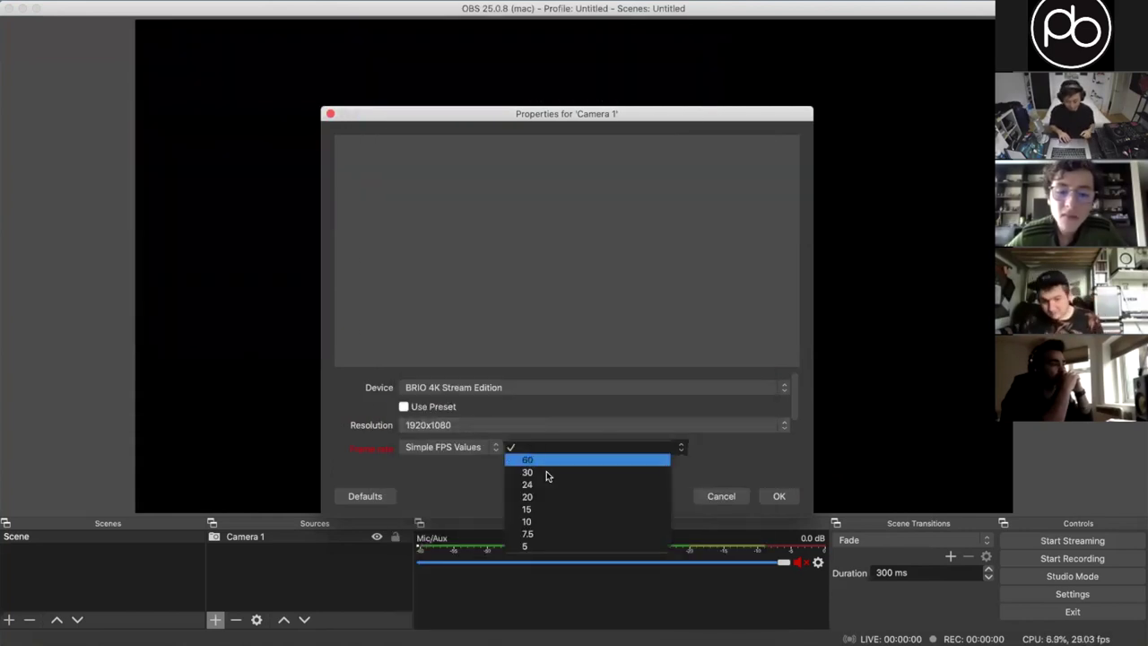
left_click(531, 423)
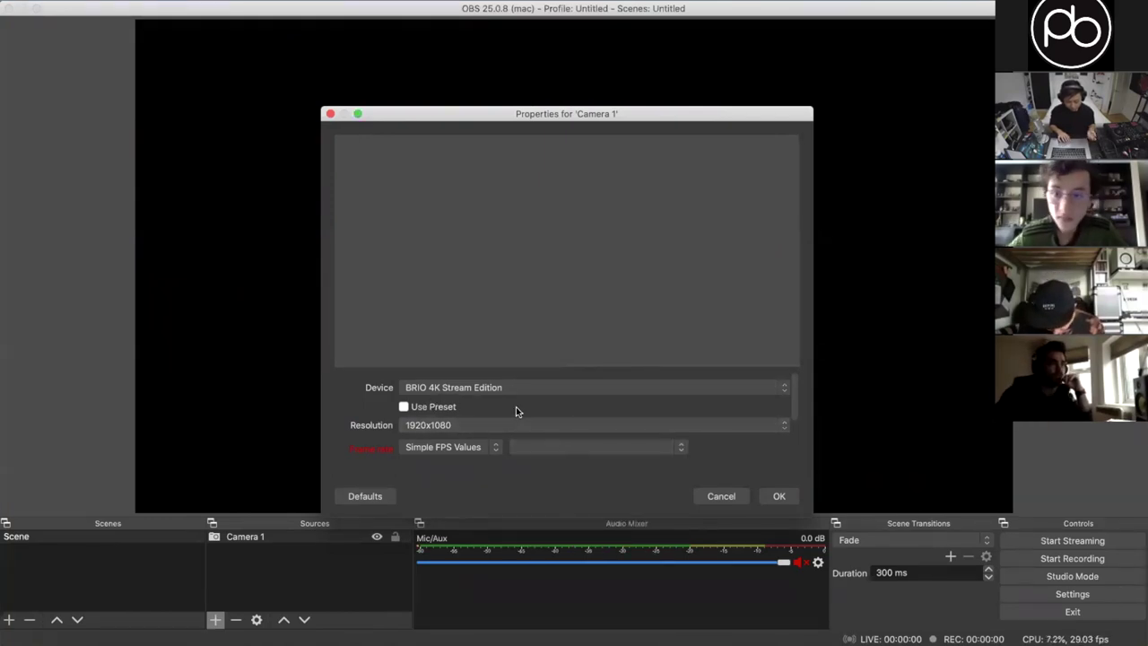
left_click(557, 448)
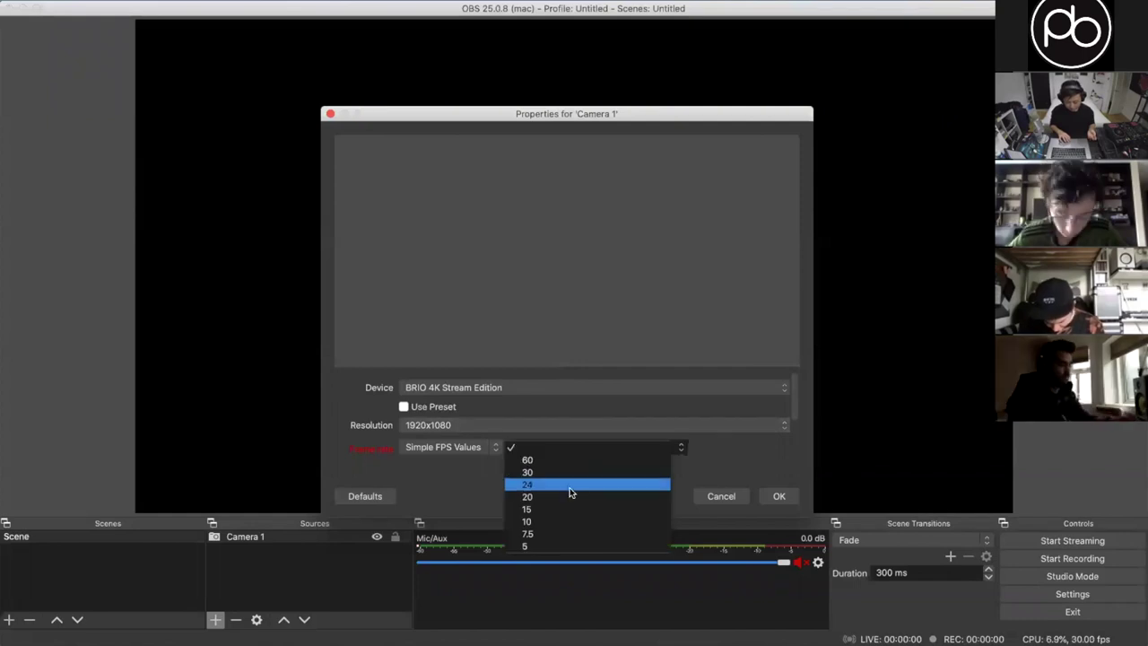
left_click(568, 475)
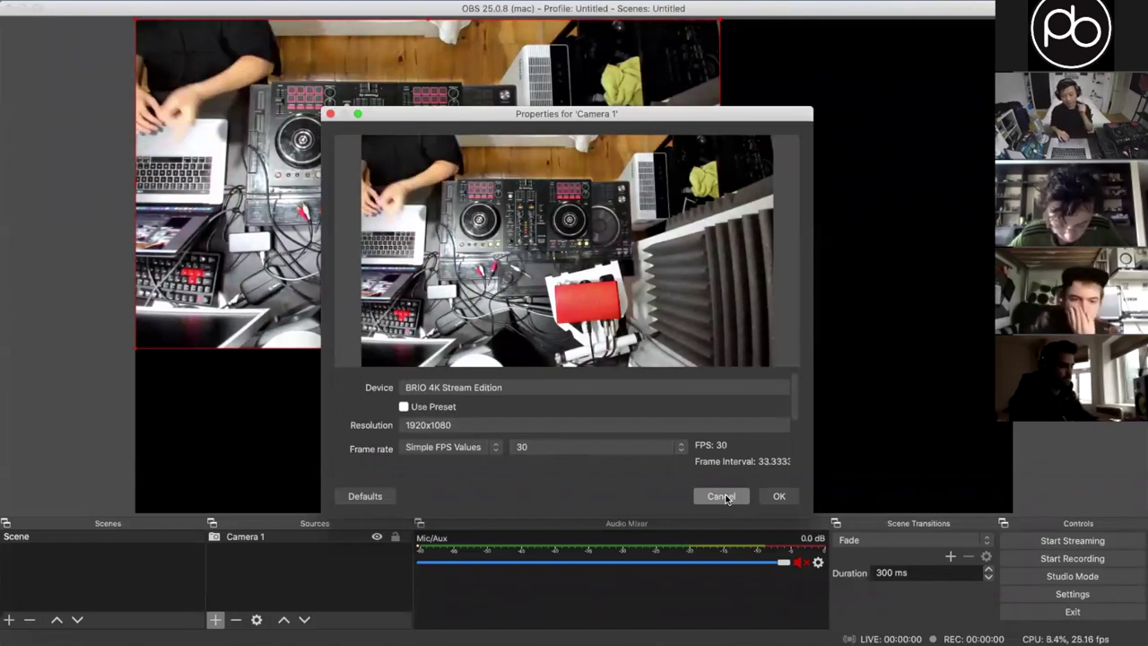
left_click(778, 496)
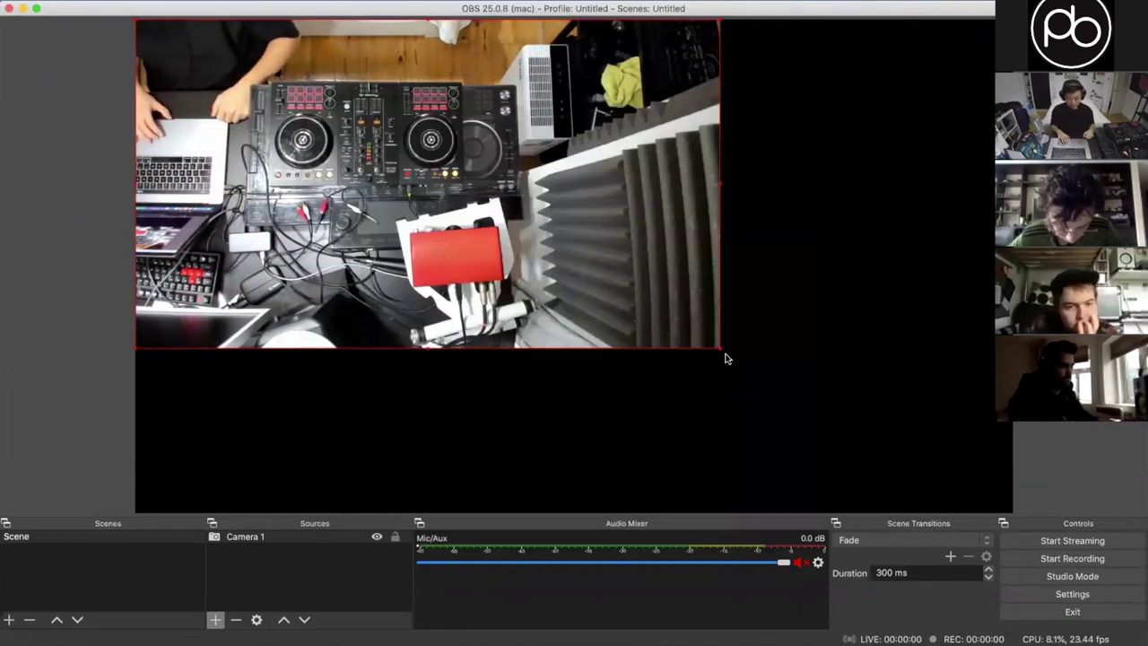
- Move and enlarge the Camera 1 source in the preview so it fills the whole canvas
left_click_drag(776, 401, 953, 480)
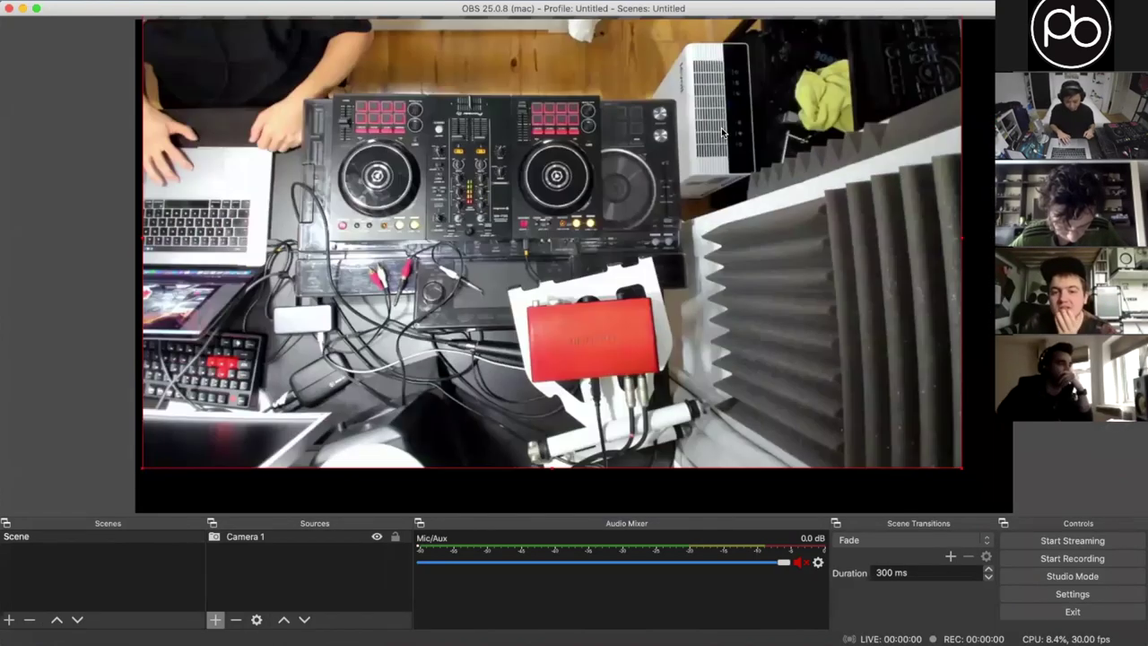
left_click_drag(607, 360, 595, 381)
left_click_drag(789, 228, 800, 208)
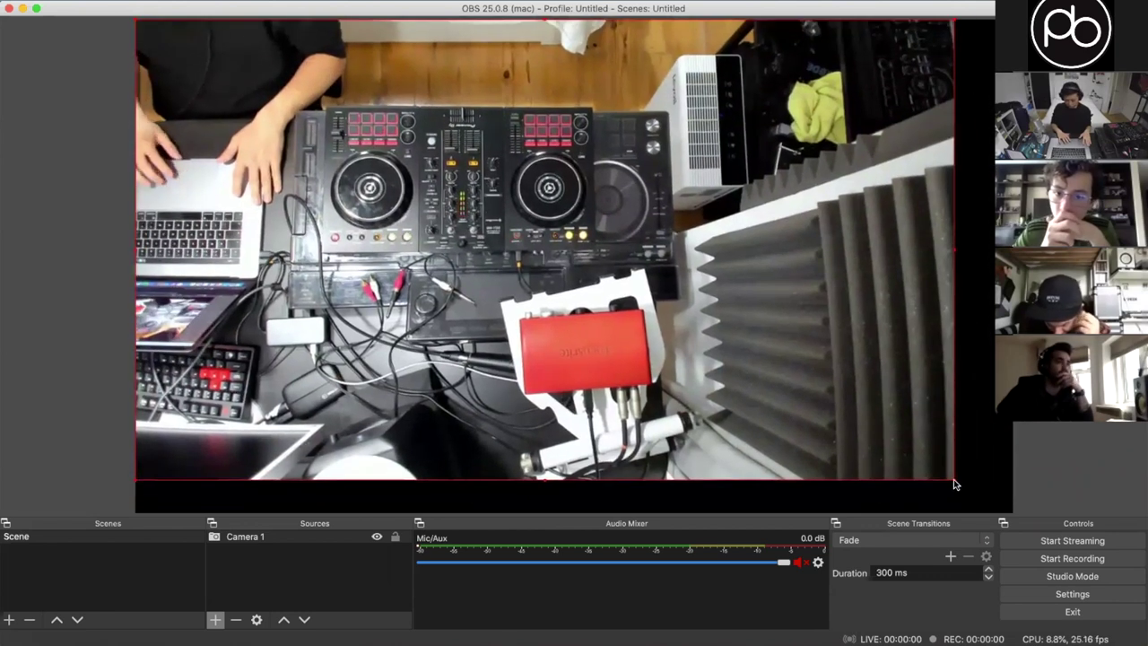
left_click_drag(953, 480, 1006, 511)
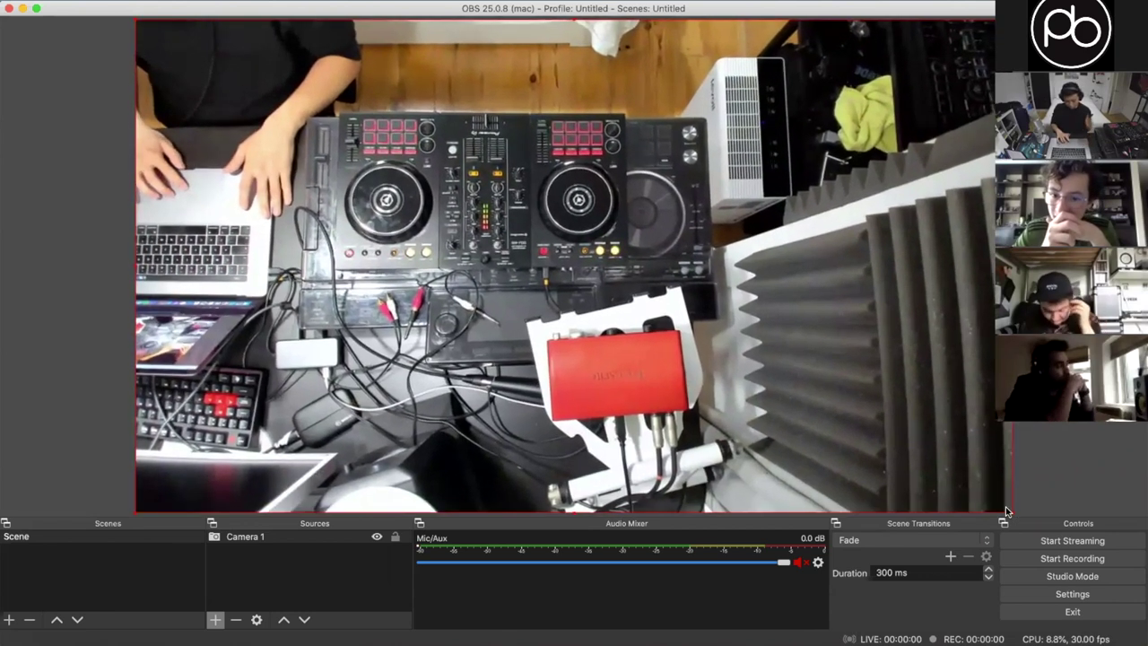
- Rotate the Camera 1 source 180 degrees
right_click(666, 343)
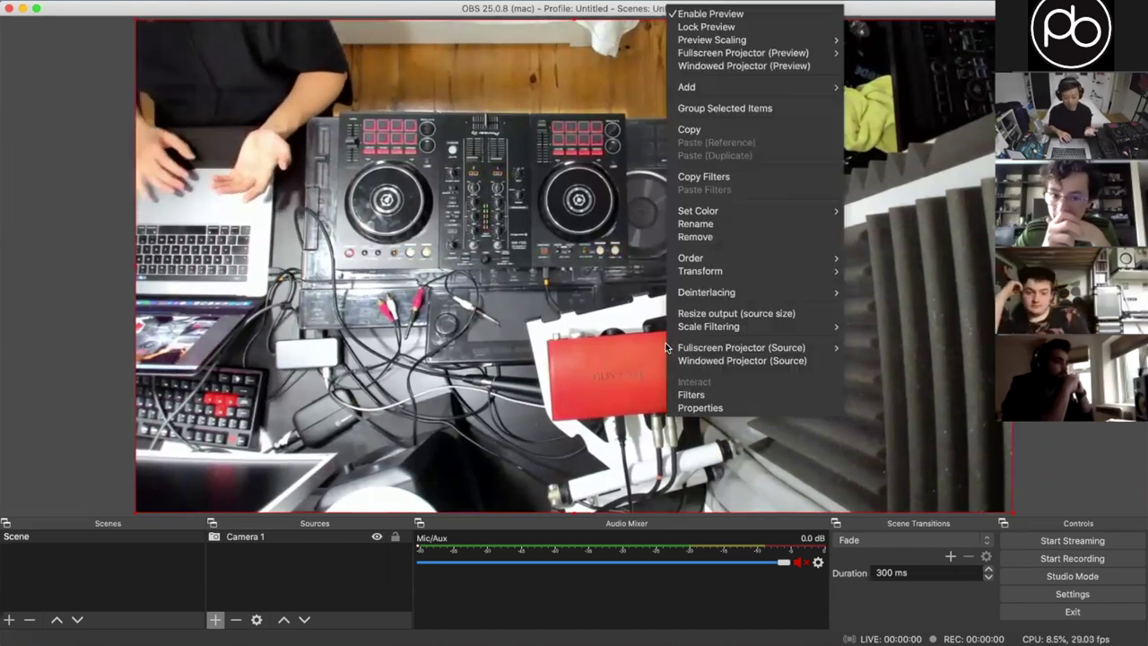
left_click(625, 256)
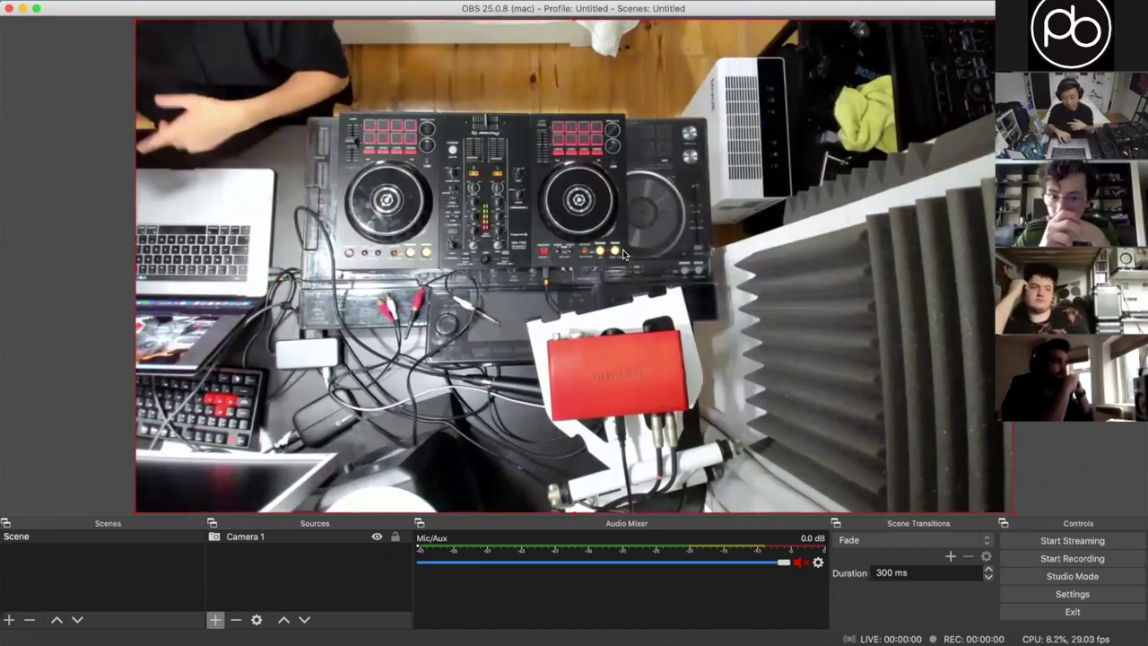
right_click(626, 256)
mouse_move(717, 213)
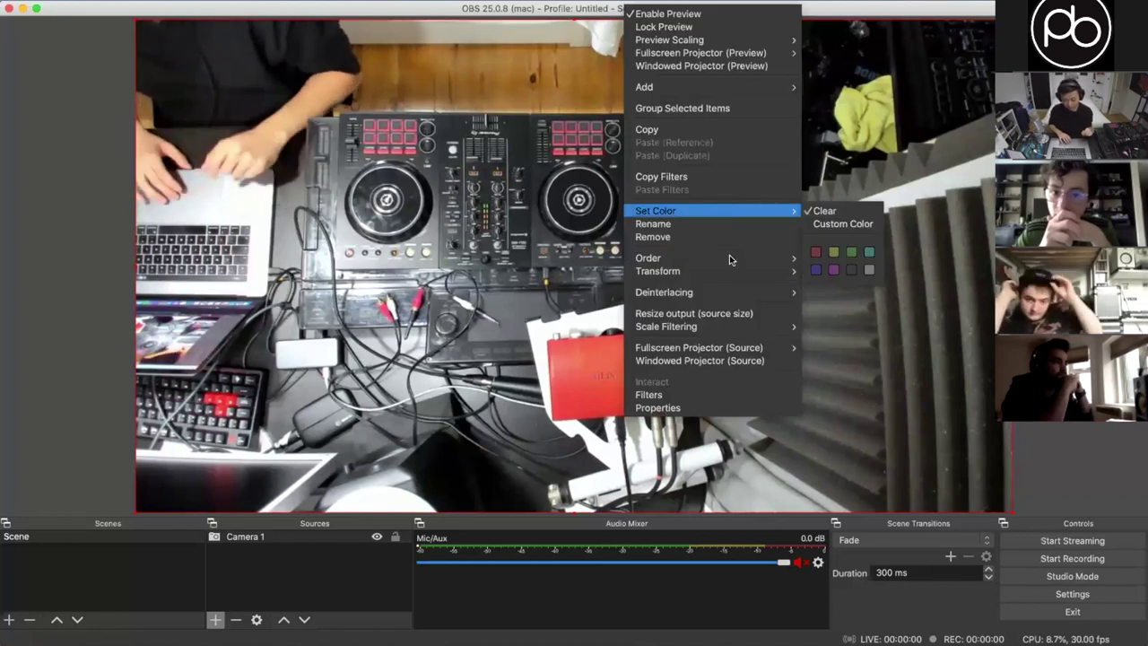
mouse_move(772, 269)
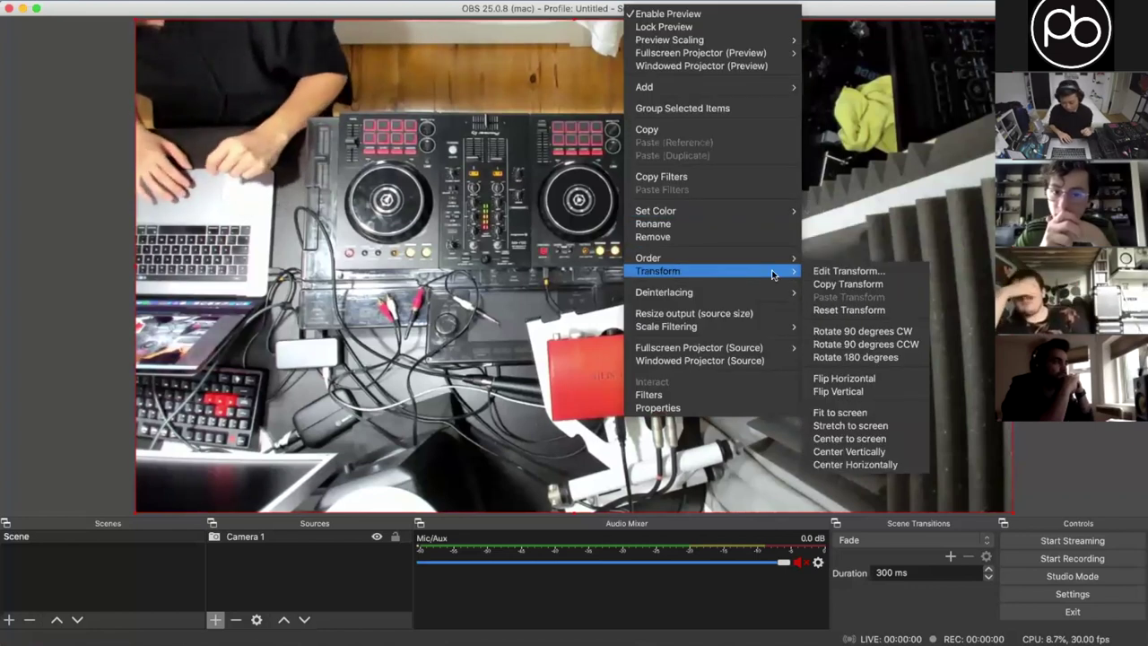
left_click(857, 357)
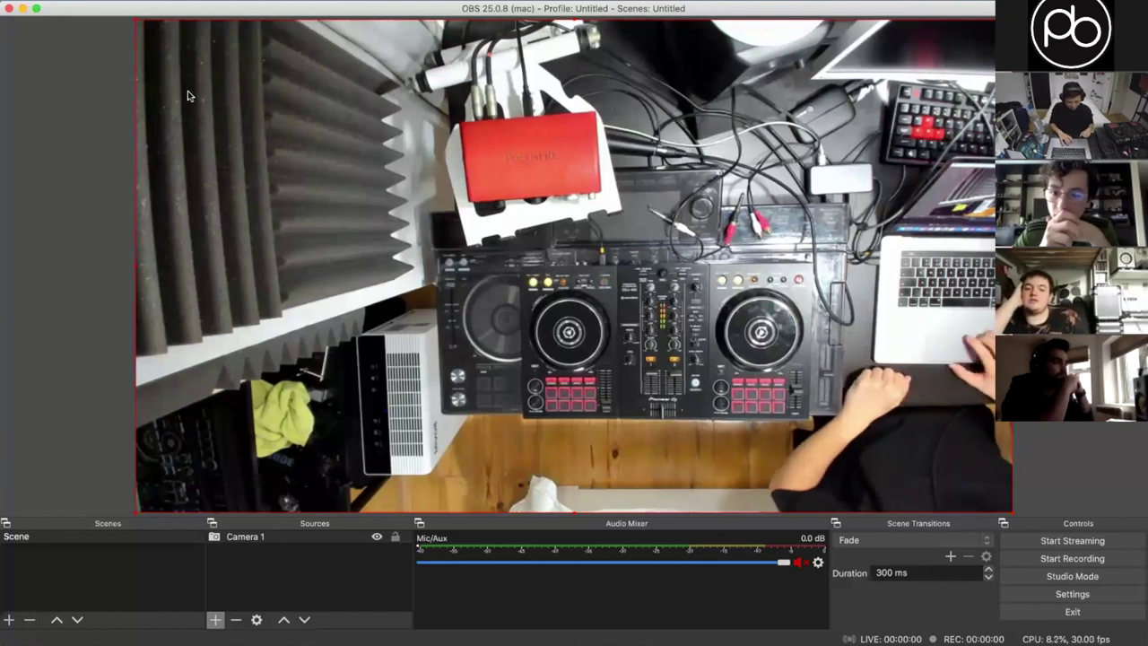
- Enlarge and reposition the Camera 1 source in the preview so the DJ controller is framed larger near the centre of the canvas
left_click_drag(187, 93, 242, 165)
left_click_drag(198, 101, 339, 244)
left_click_drag(897, 412, 854, 377)
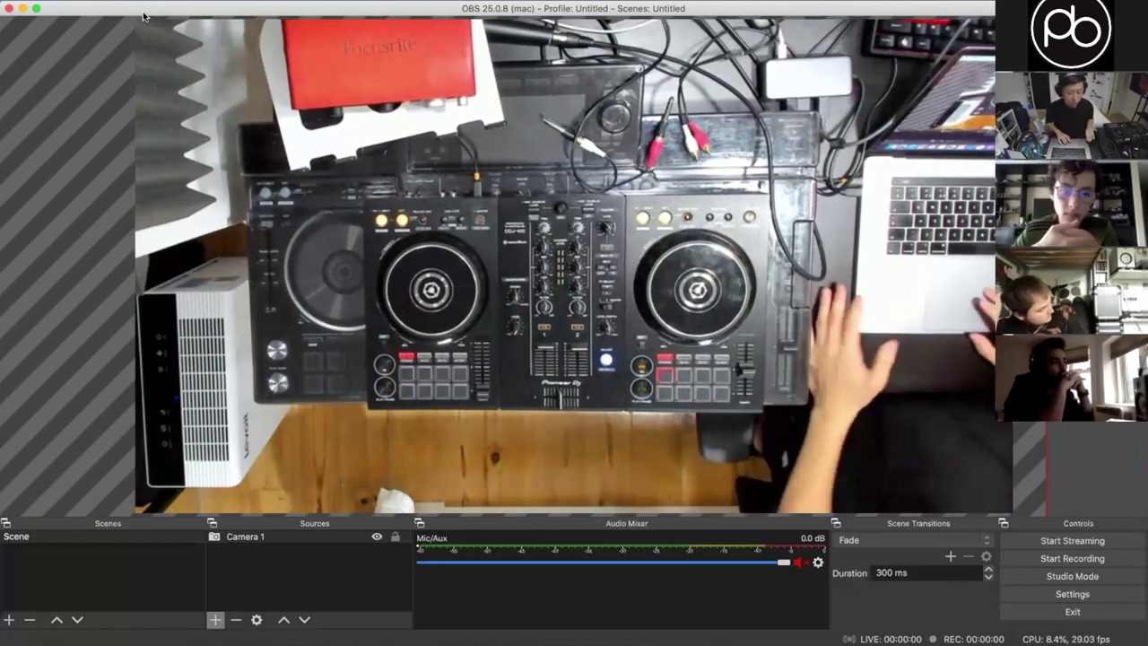
- Toggle the visibility of the Camera 1 source off and back on
left_click(383, 542)
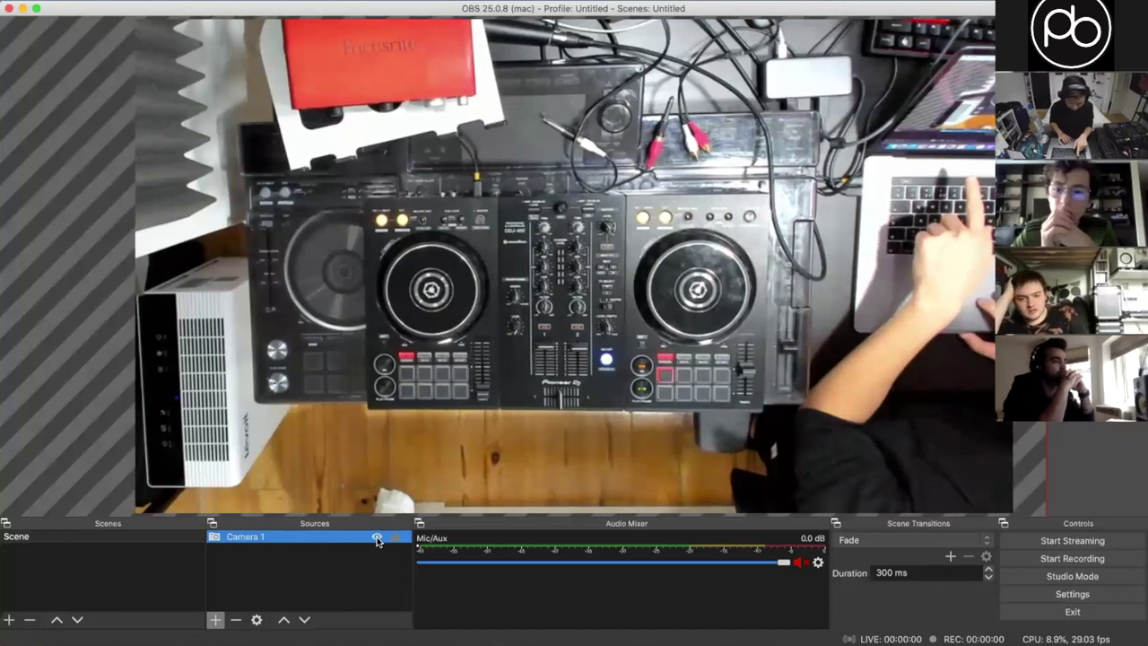
left_click(376, 539)
left_click(376, 538)
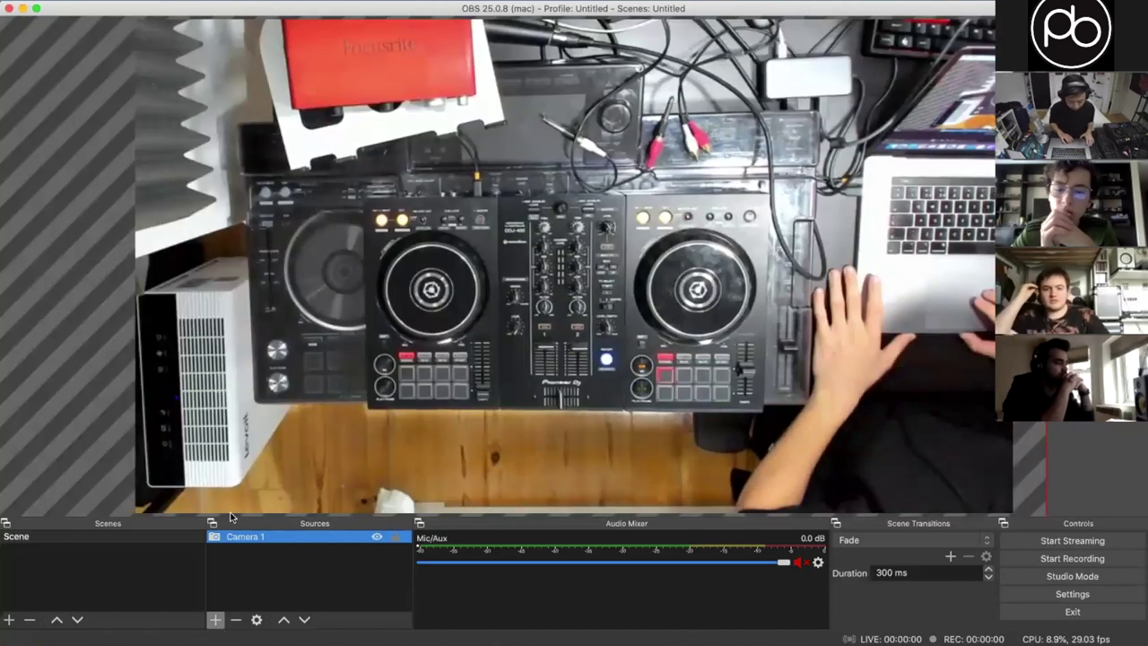
- Add a Video Capture Device source named Facetime using the FaceTime HD Camera (Built-in), and hide it in the scene
left_click(216, 624)
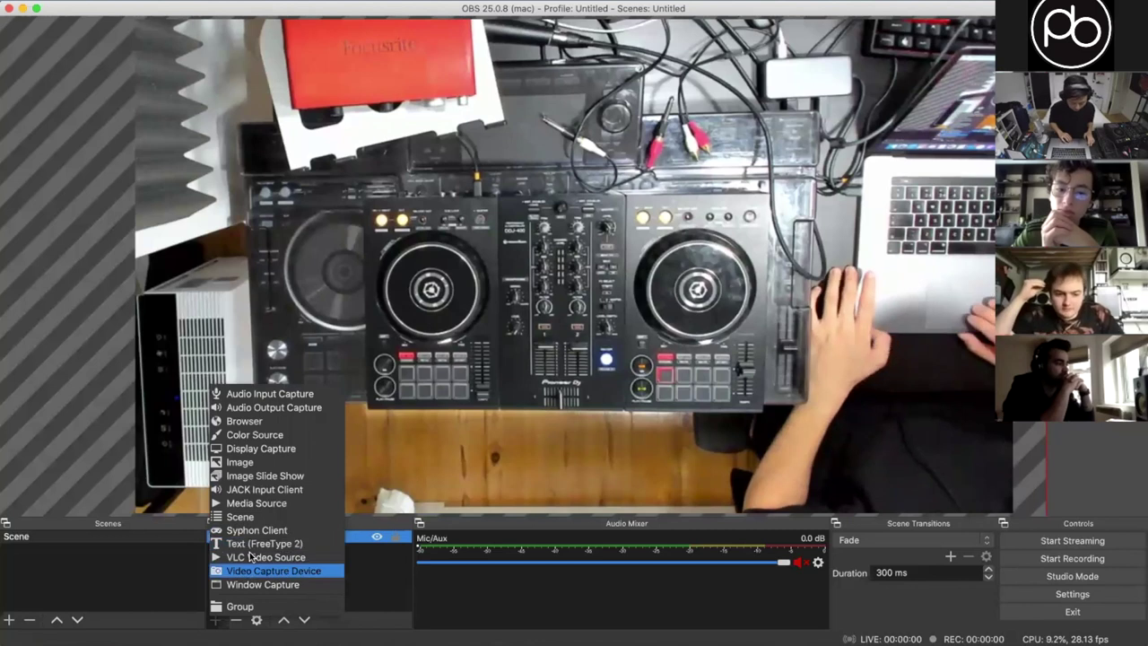
key("Return")
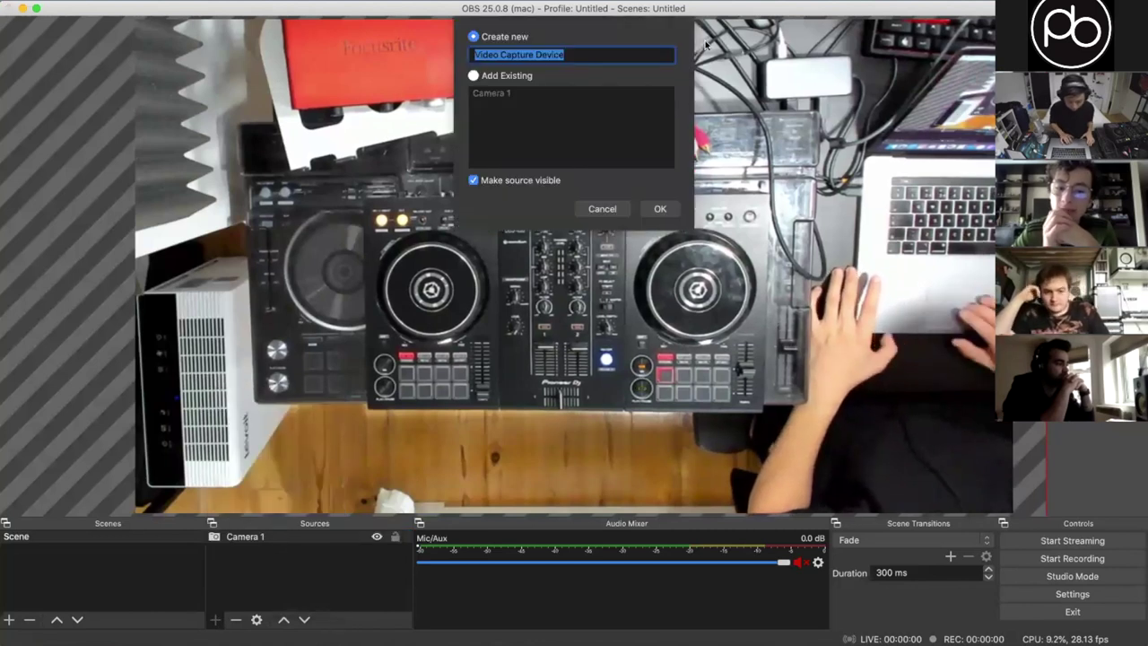
type("Facetime")
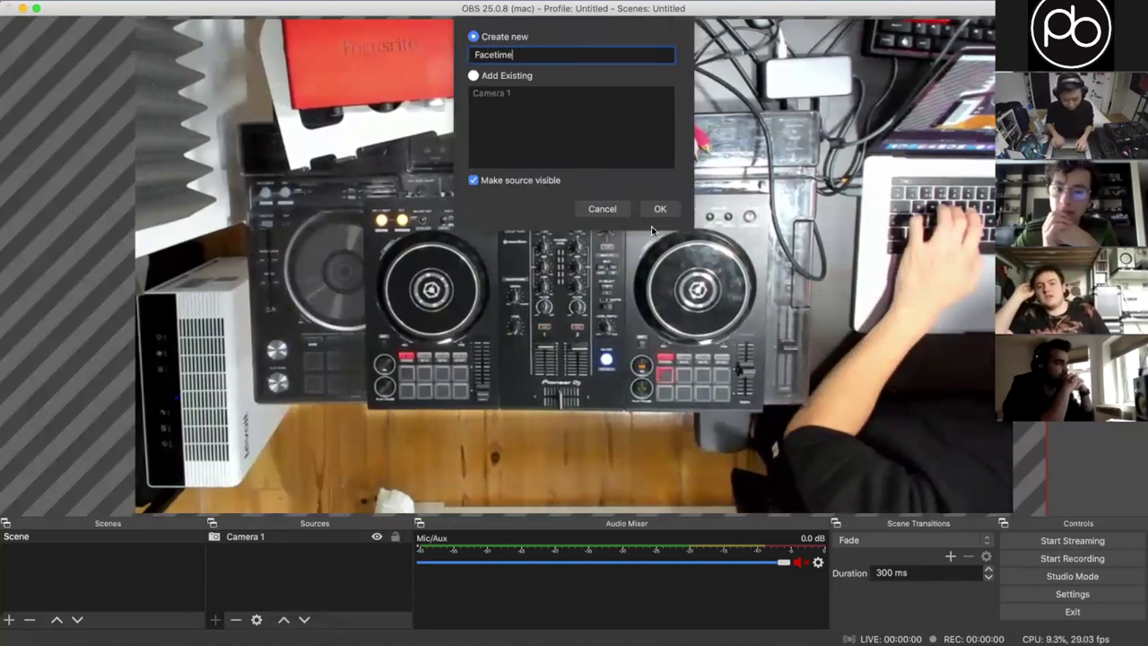
key("Return")
left_click(424, 388)
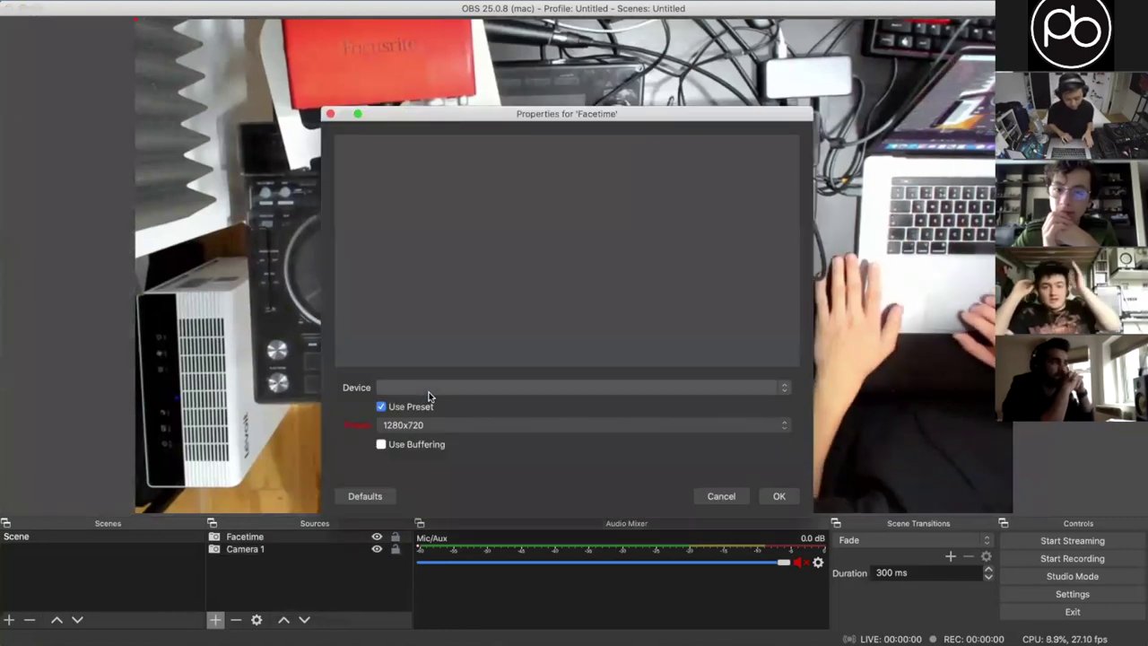
left_click(436, 401)
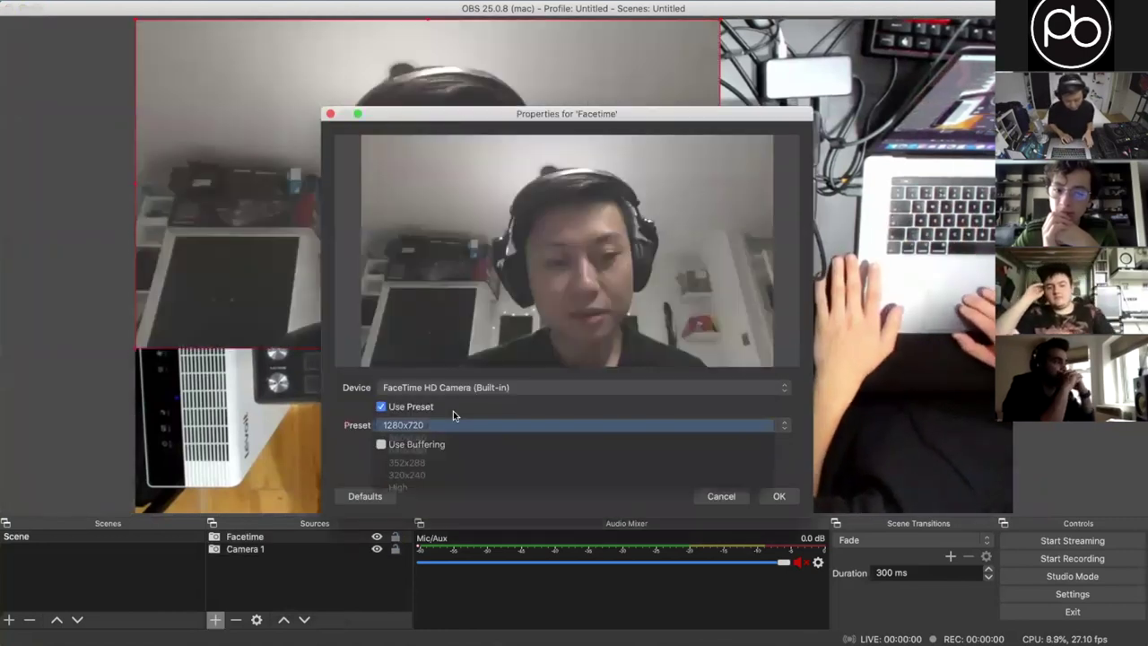
left_click(778, 496)
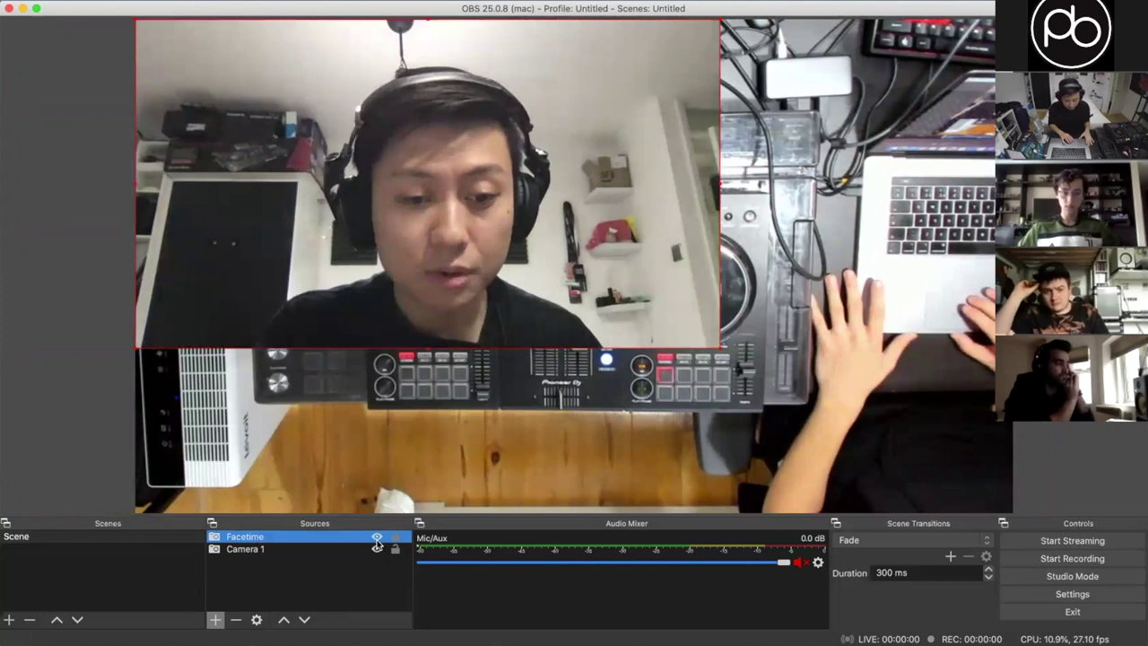
left_click(376, 538)
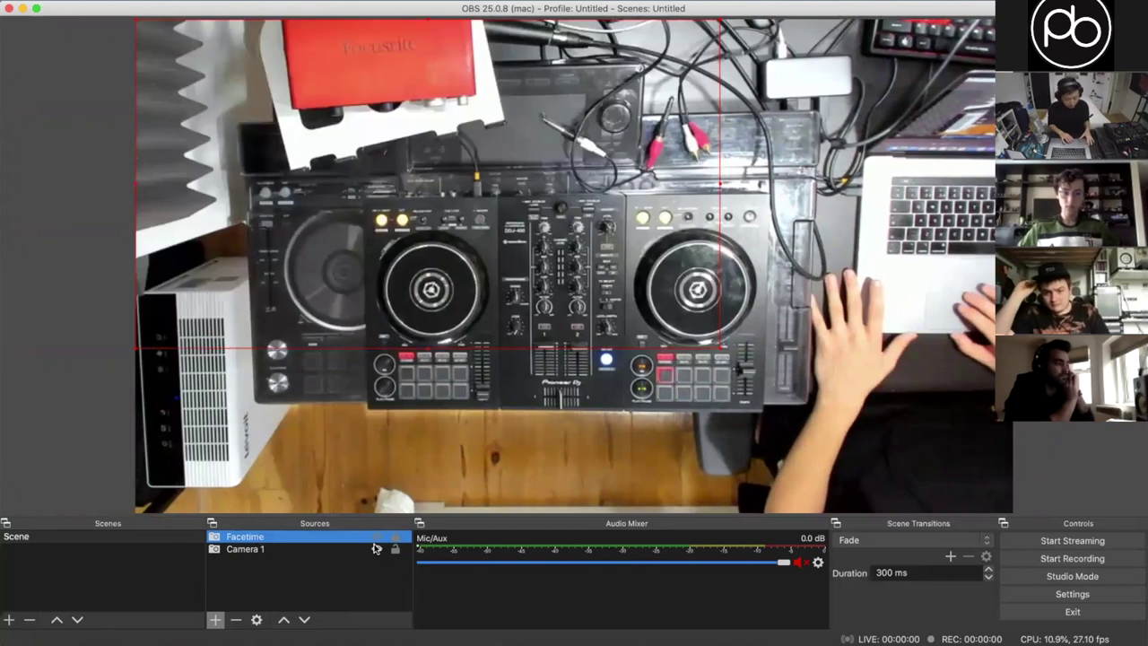
left_click(299, 487)
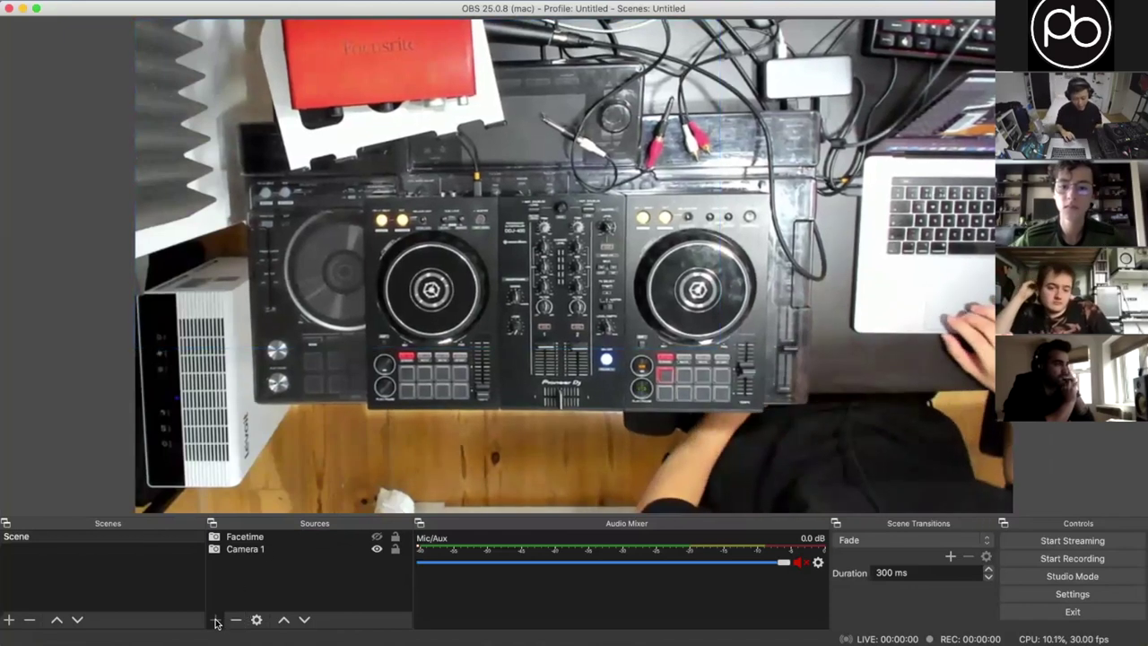
- Add an Audio Input Capture source named Scarlett with Scarlett 2i2 USB as its device
left_click(215, 619)
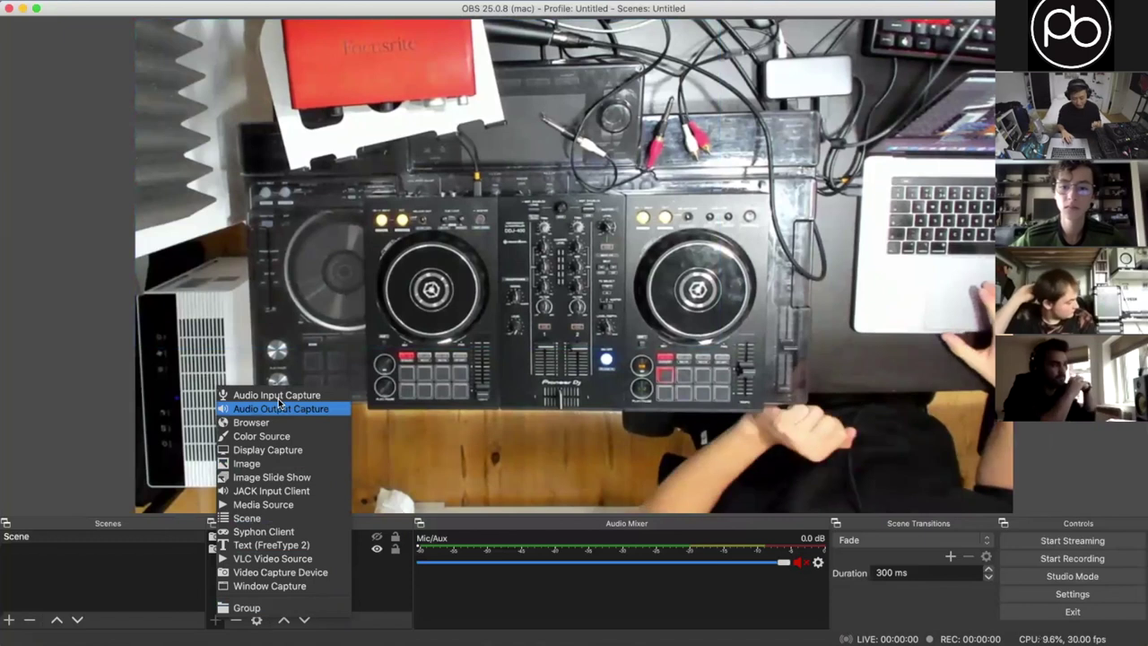
left_click(279, 396)
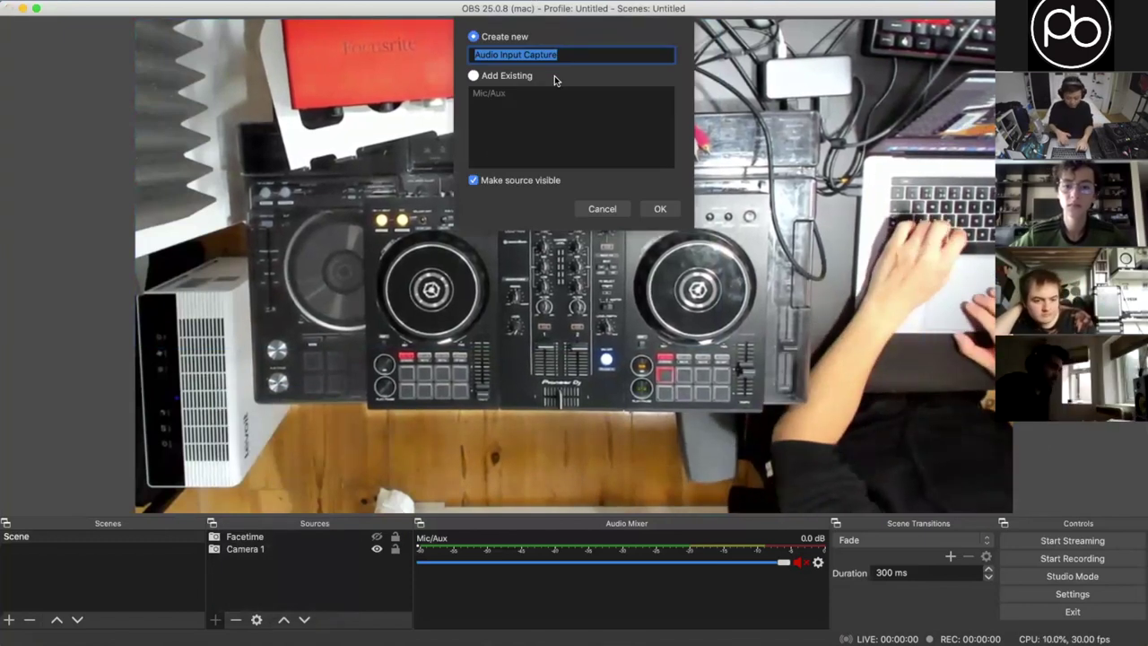
type("Scarlett")
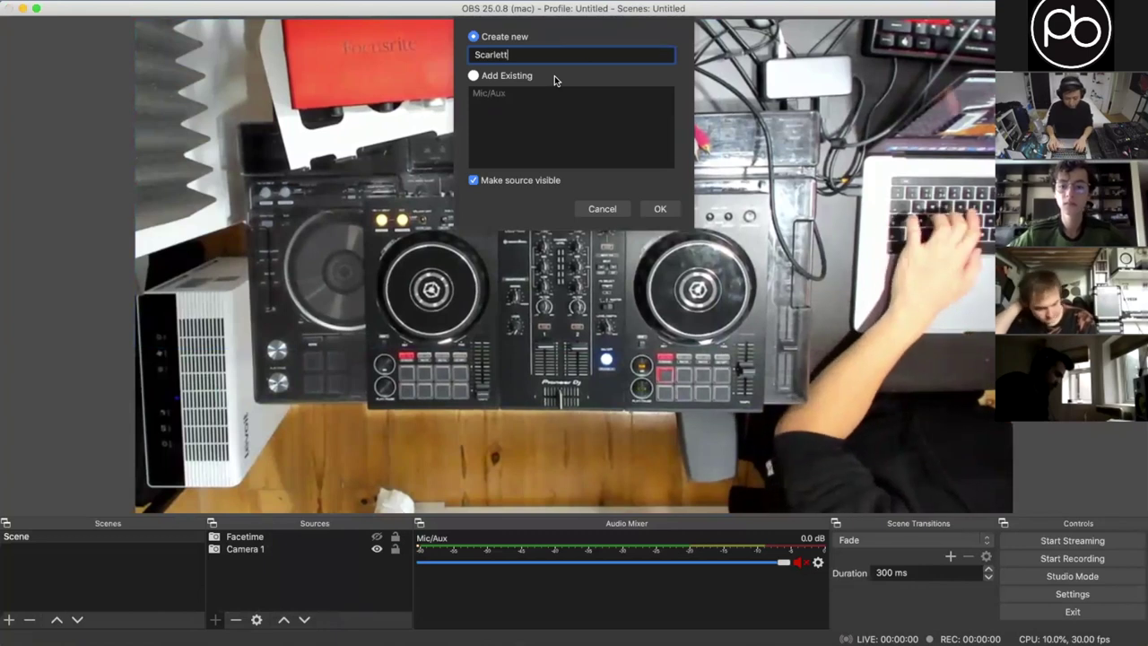
key("Return")
left_click(497, 151)
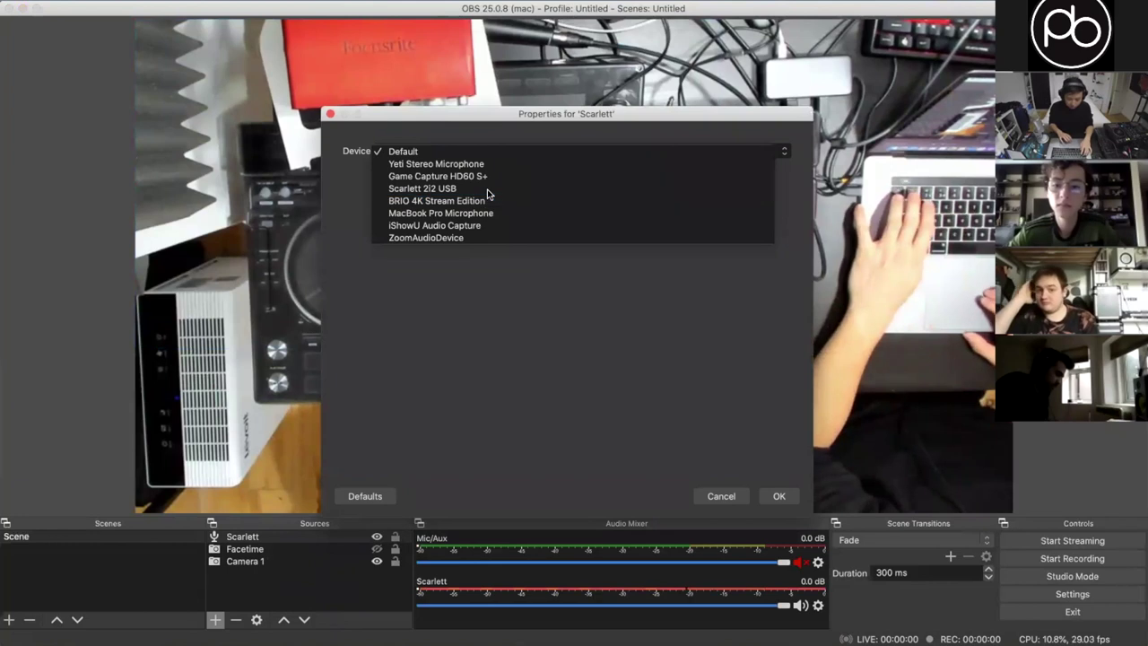
left_click(485, 188)
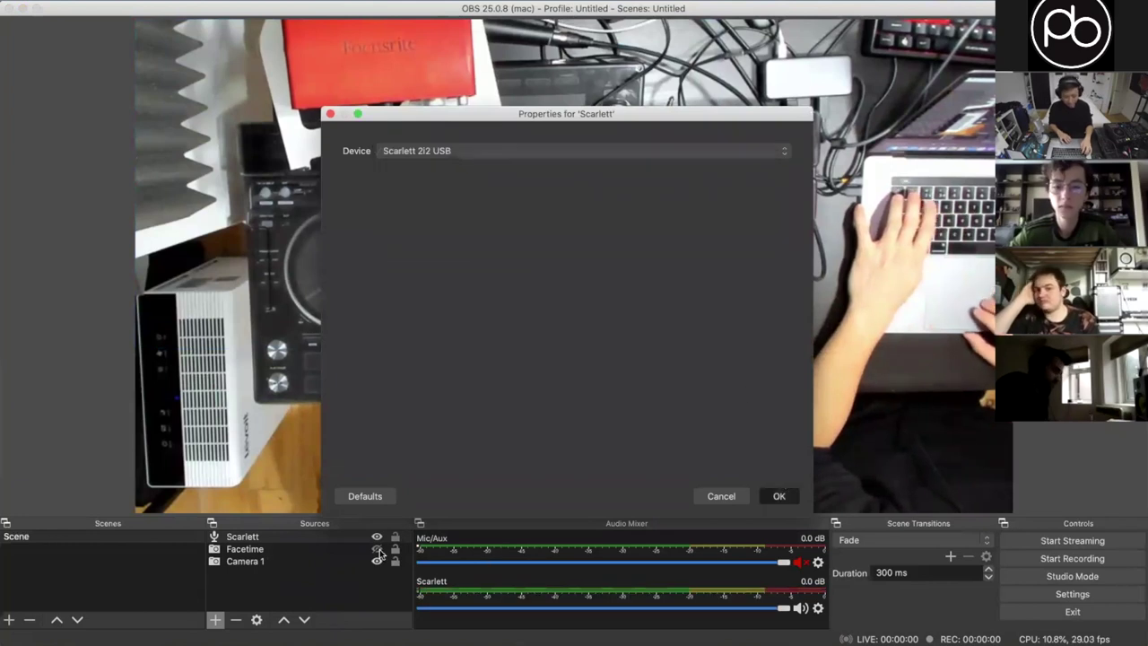
key("Return")
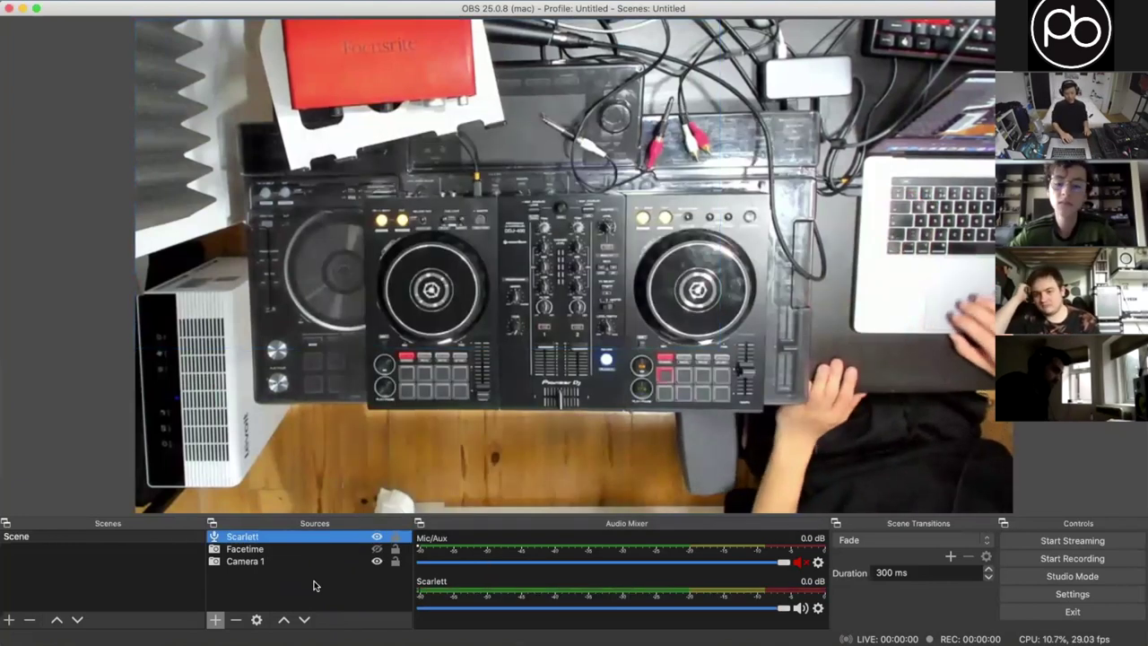
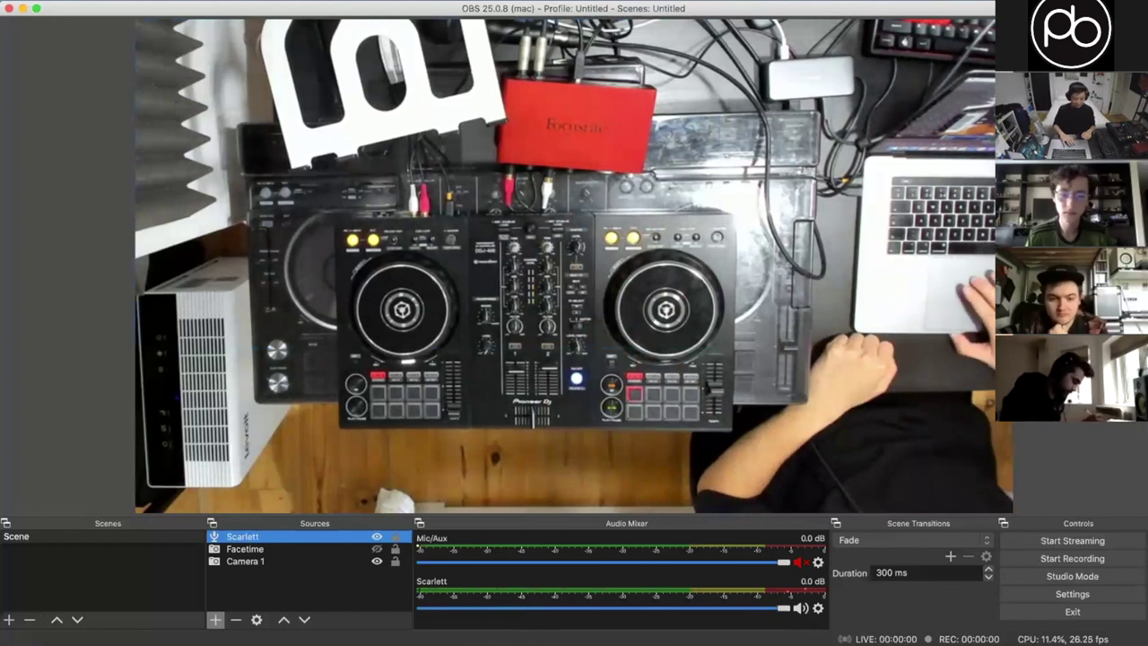
- Set the streaming service to Facebook Live in the stream settings and open Facebook's page for getting a stream key
left_click(41, 2)
key("Escape")
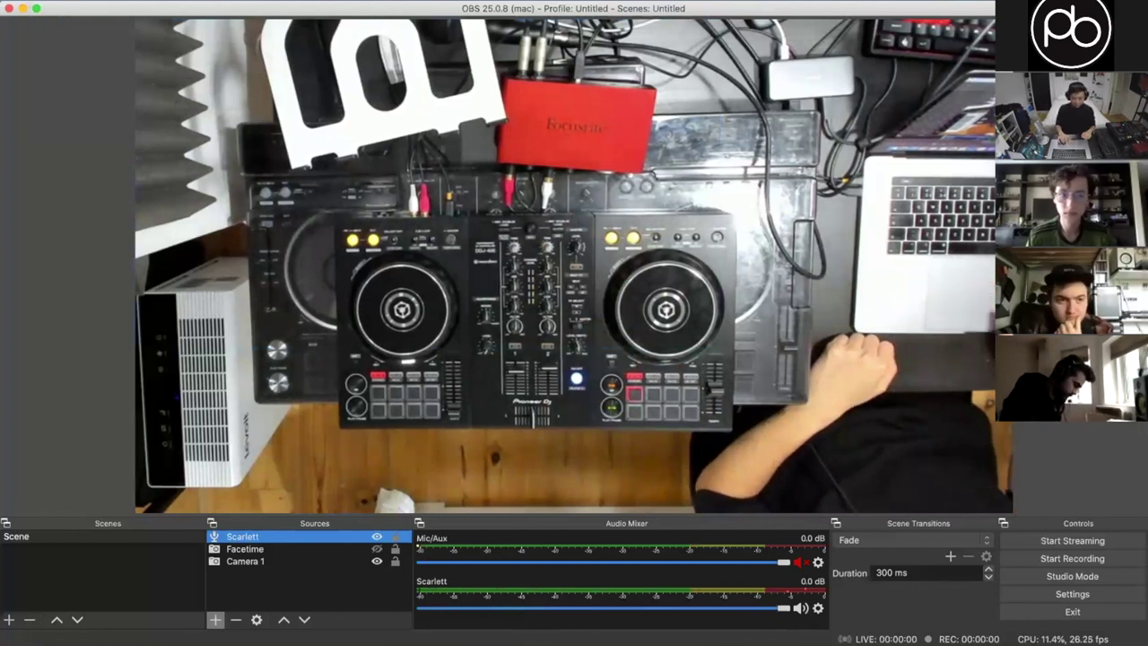
key("super+comma")
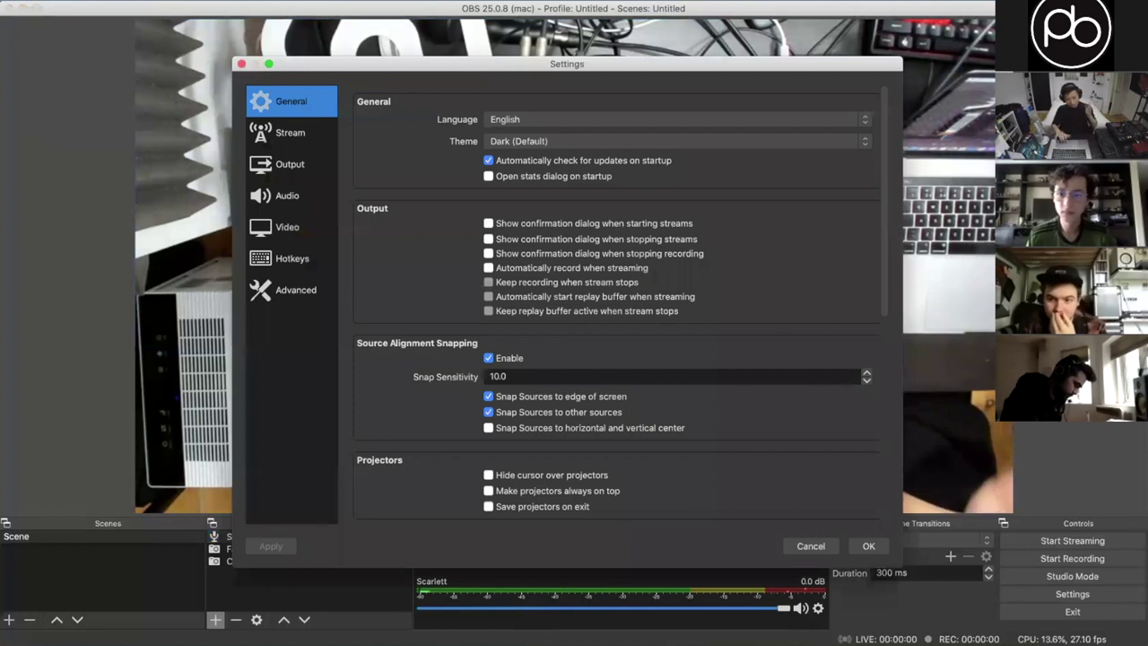
left_click(305, 134)
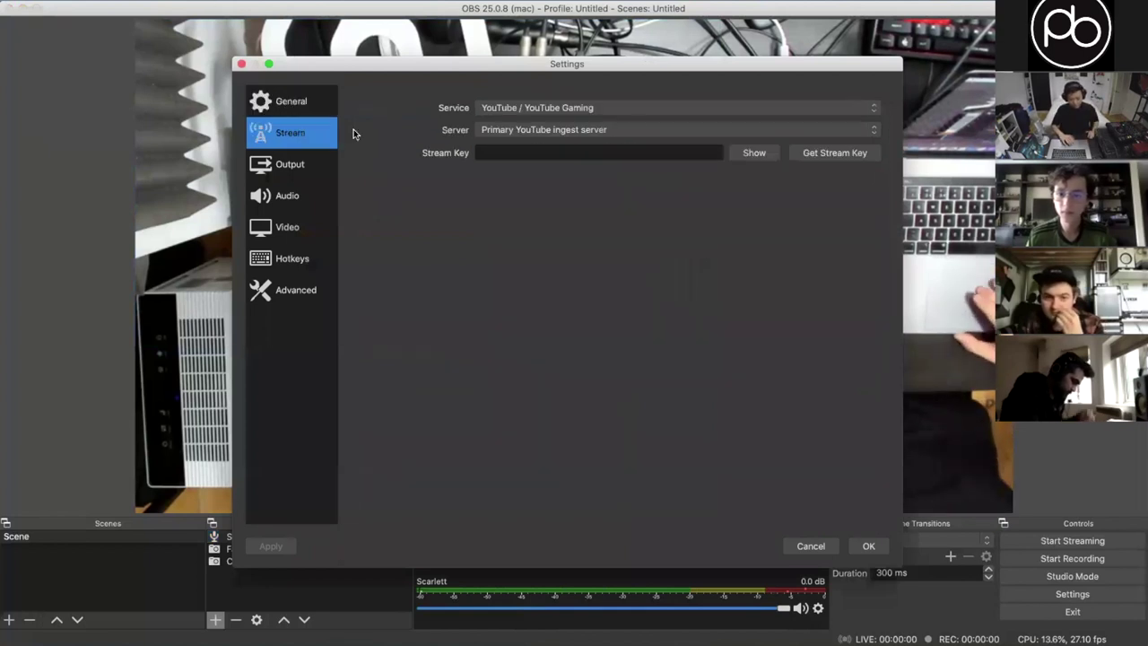
left_click(604, 108)
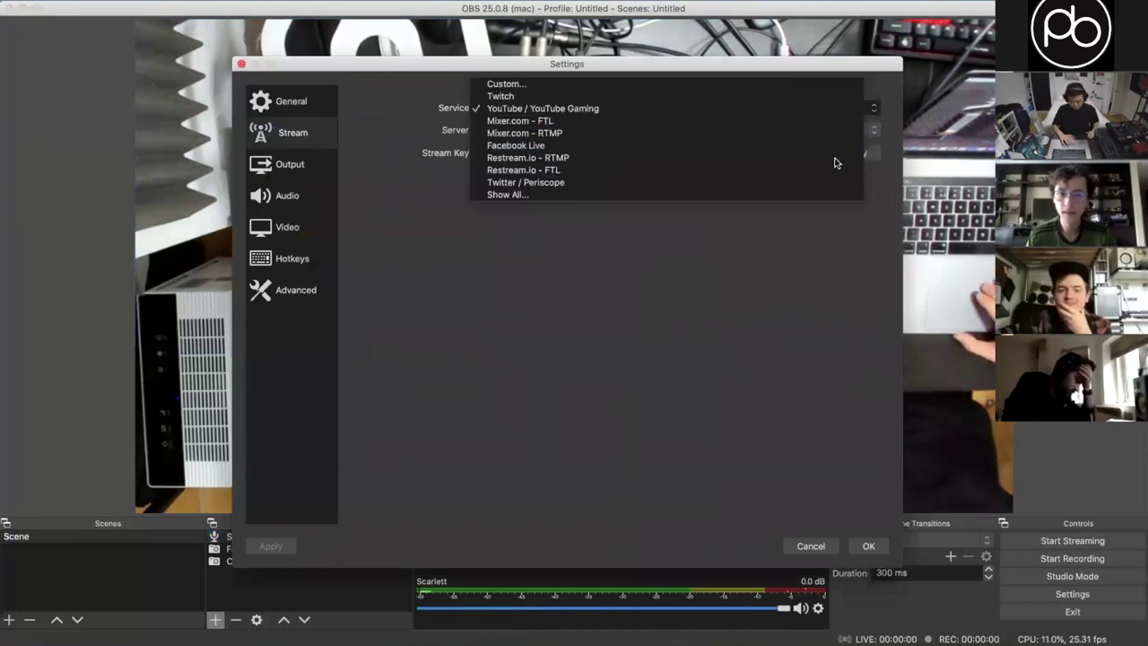
left_click(586, 144)
left_click(835, 154)
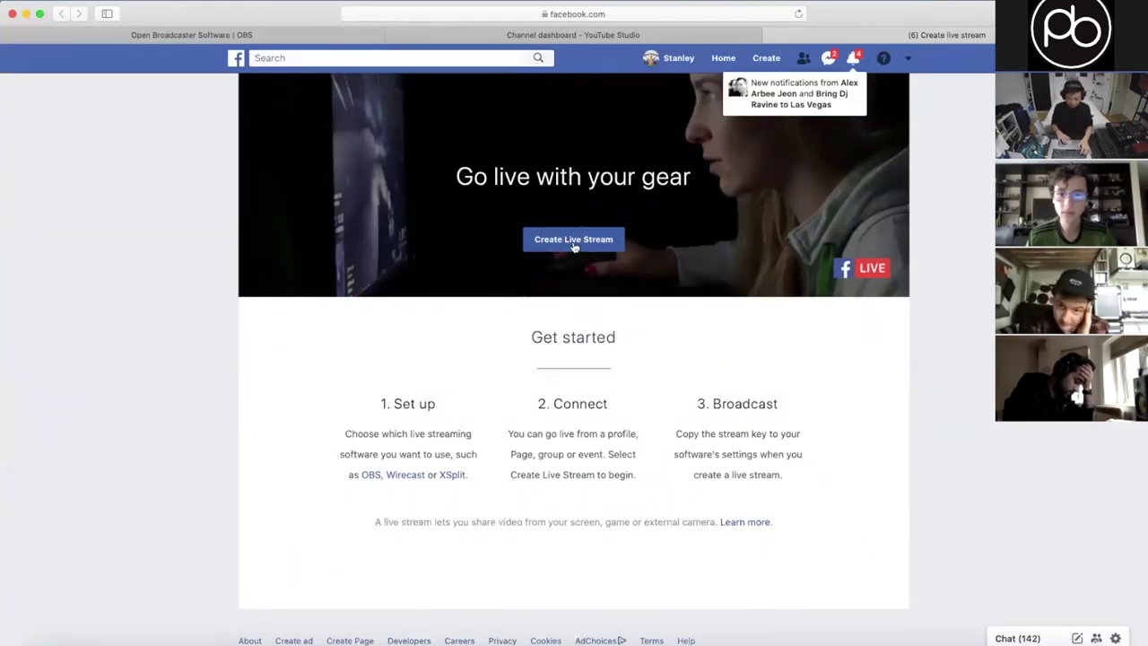
- Create a Facebook live stream shared to the timeline and title it "Test video stream"
left_click(574, 239)
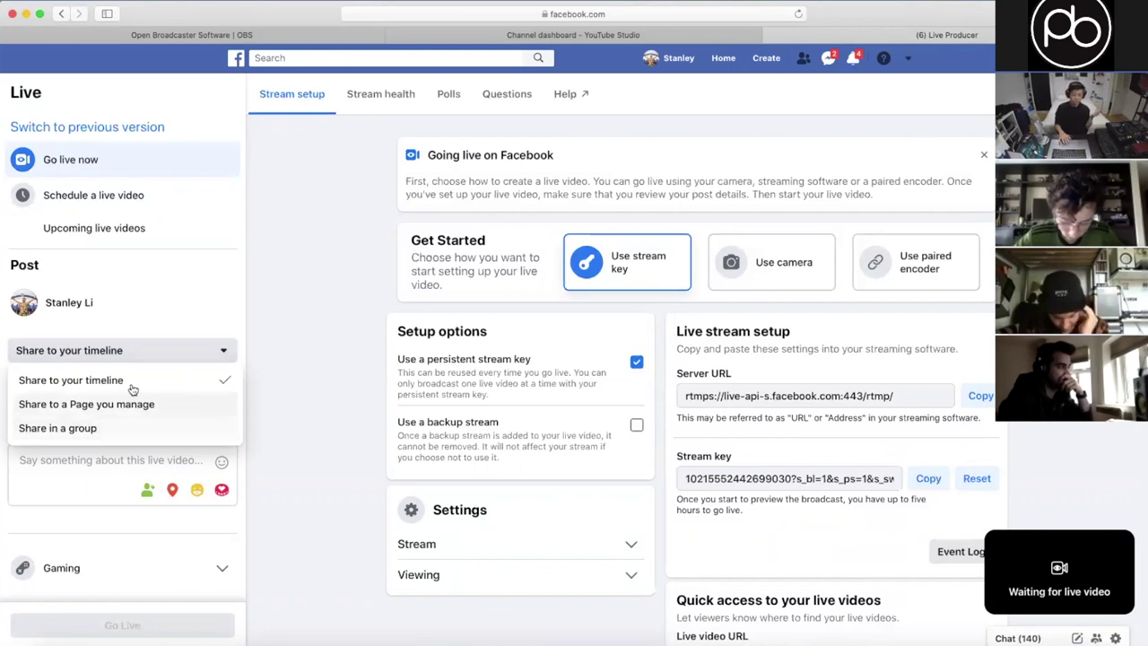
left_click(192, 384)
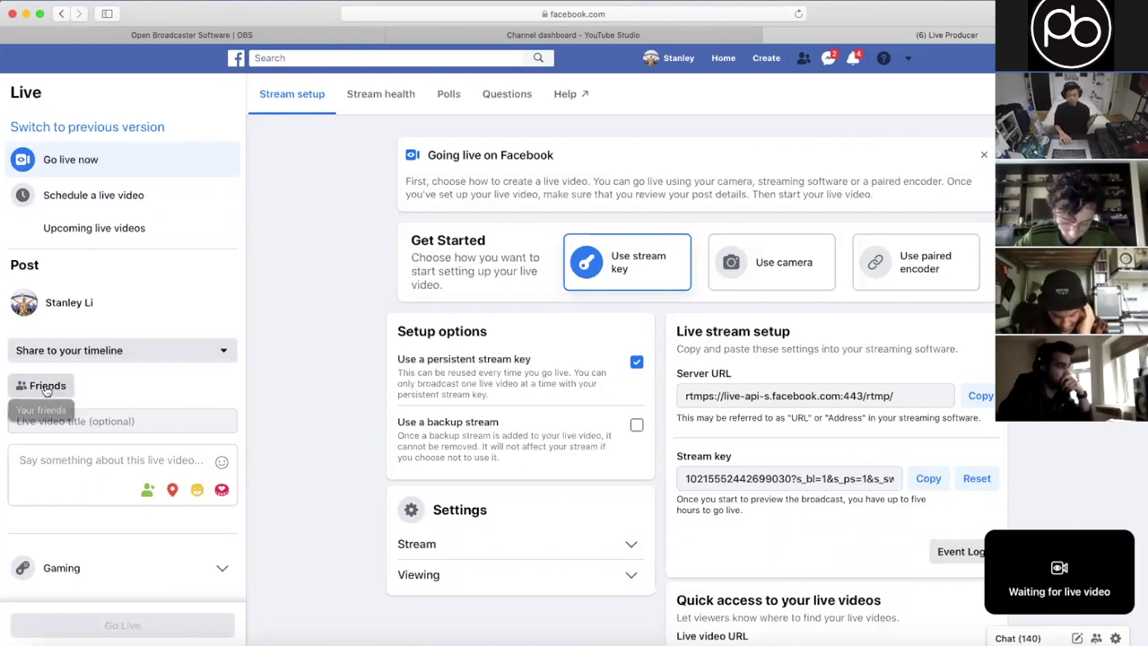
left_click(149, 419)
type("Test vide")
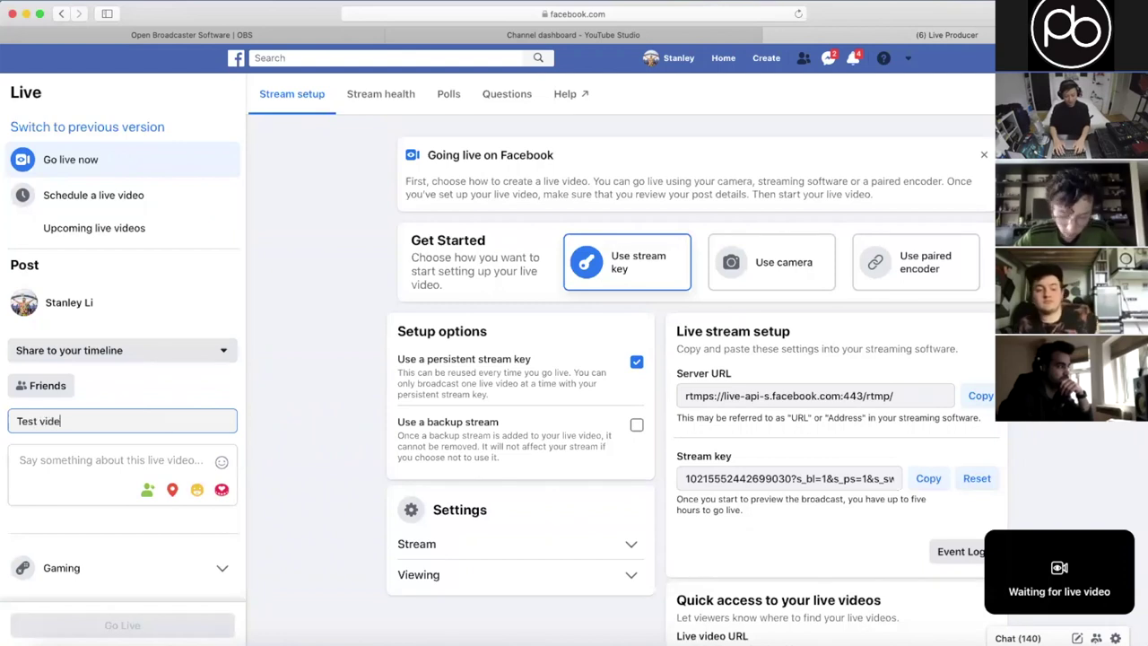
type("o stream")
- Enter "Hello this is a test" as the live video's description
left_click(122, 456)
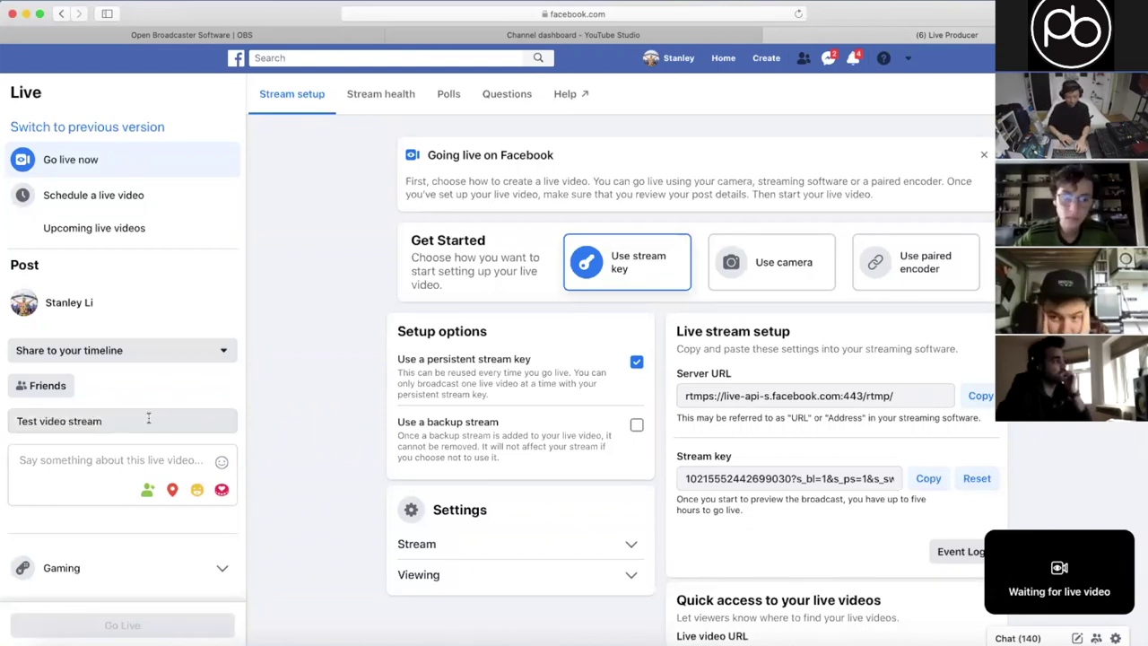
type("Hello this is")
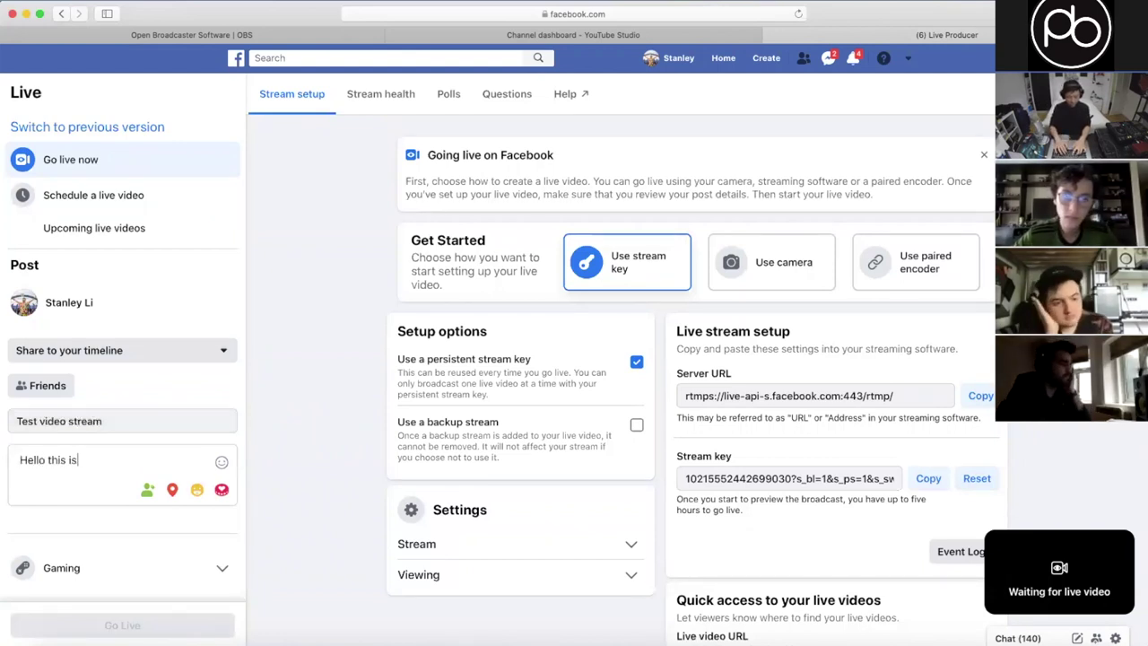
type(" a test")
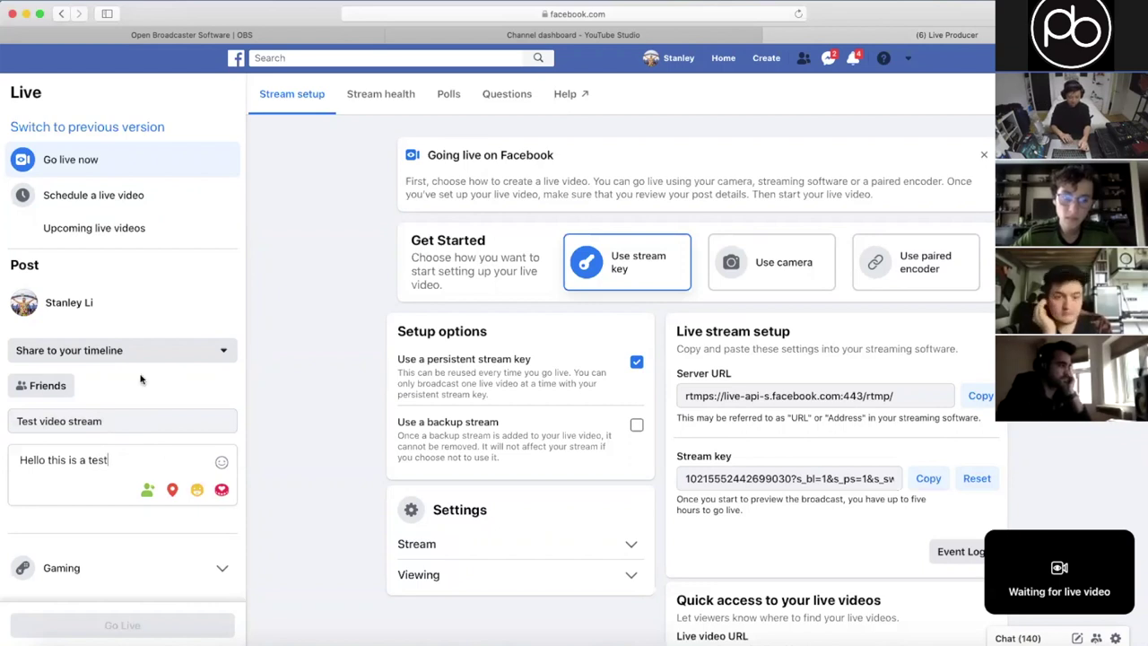
scroll(538, 385, "down", 2)
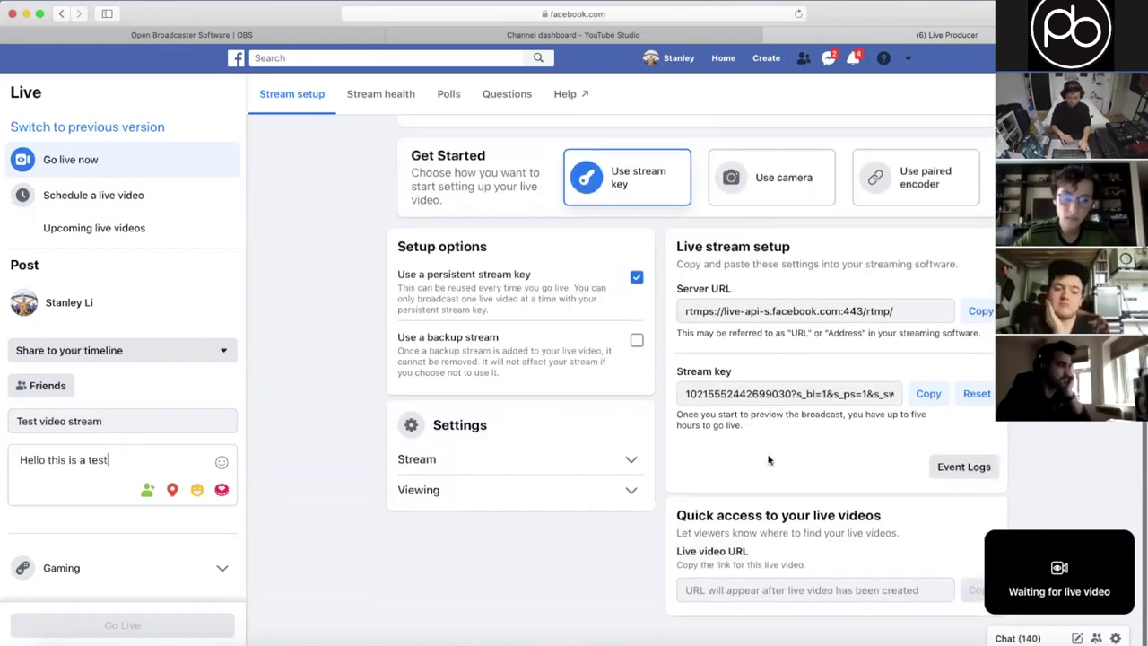
- Copy the stream key from Facebook into the OBS stream settings, save them and start streaming
left_click(917, 400)
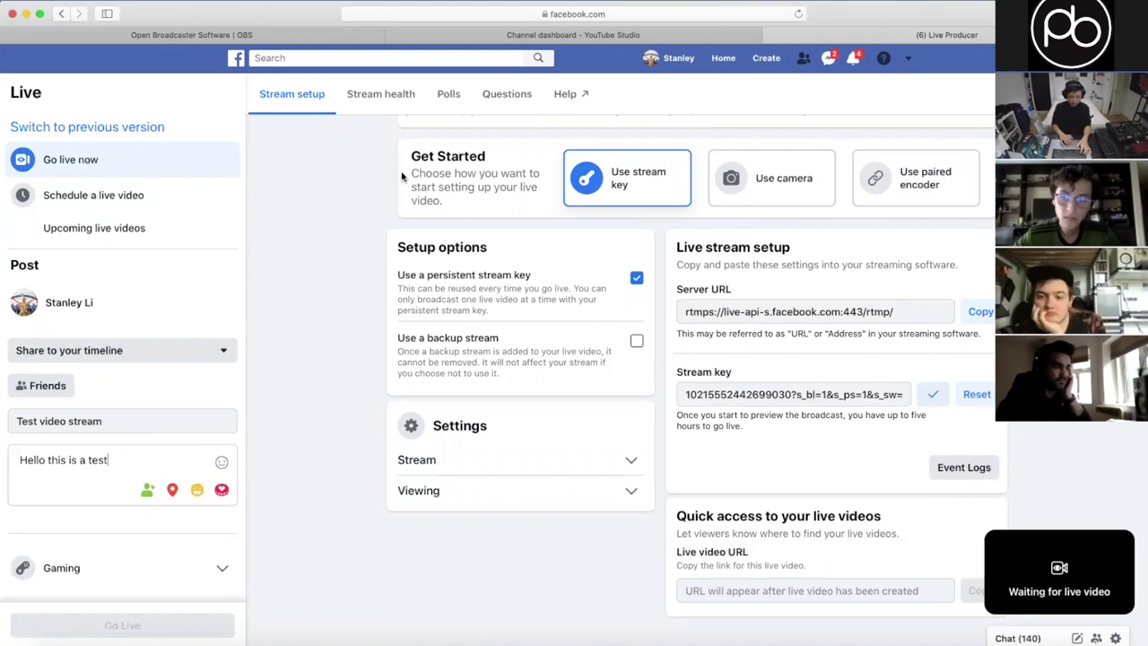
key("super+Tab")
left_click(481, 153)
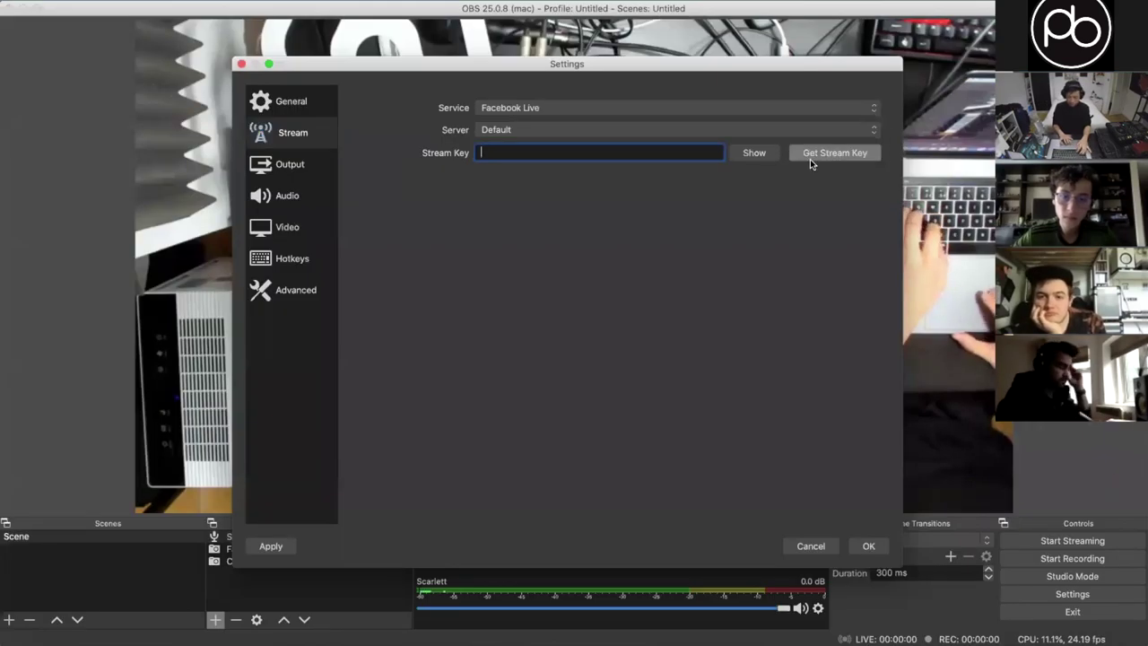
key("super+v")
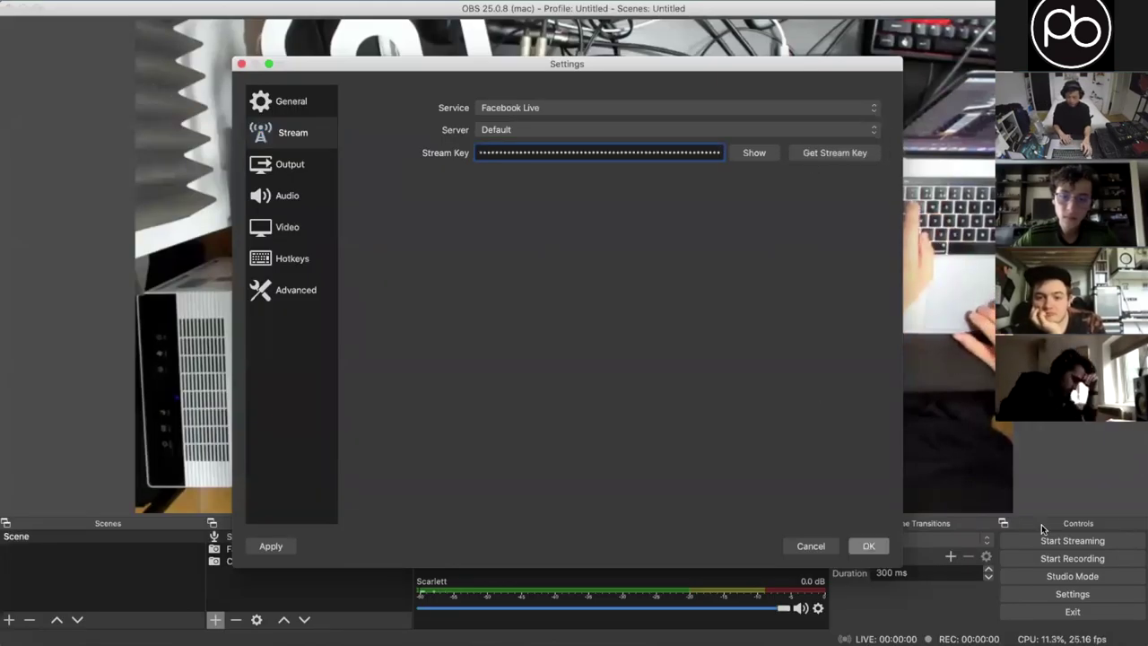
key("Return")
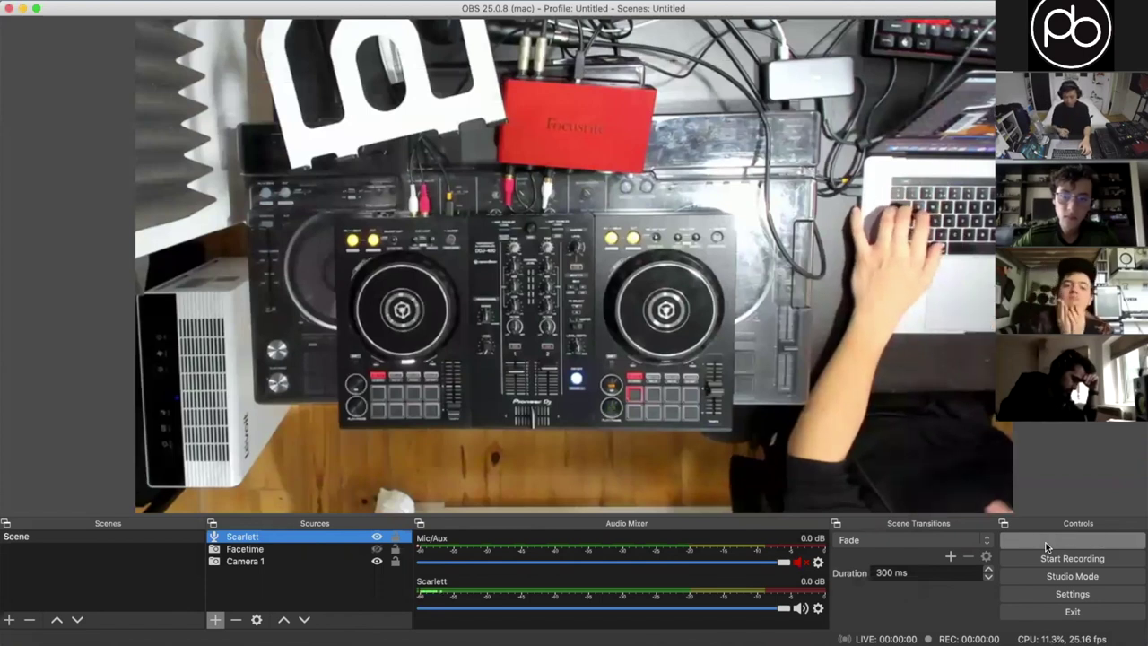
left_click(1047, 543)
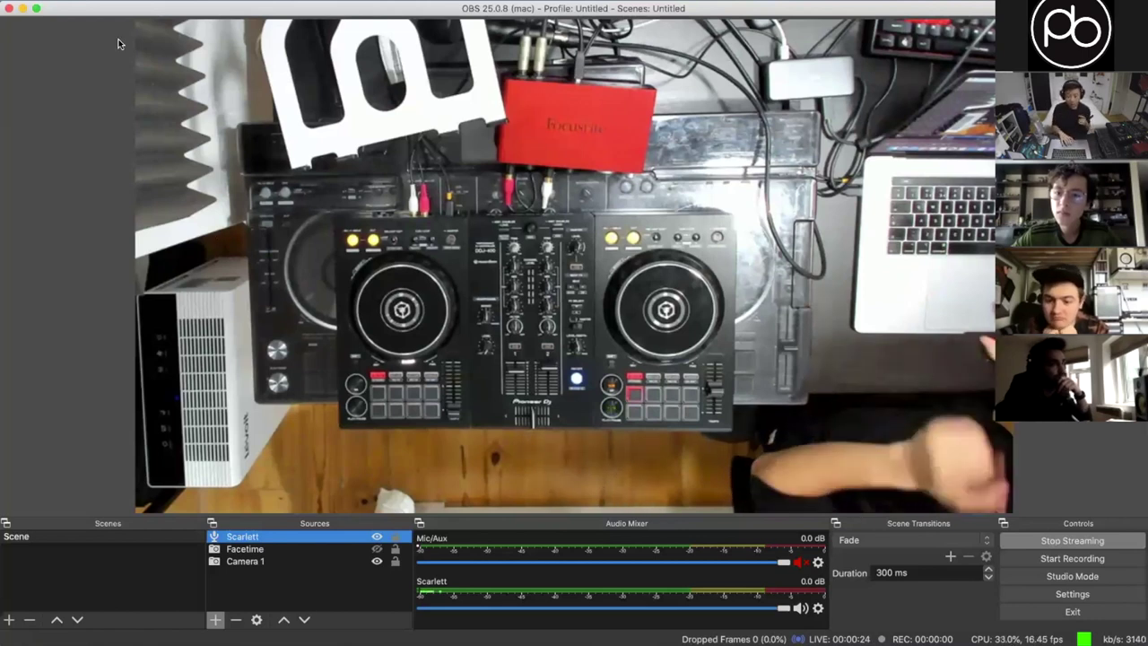
- Review the streaming output settings, including the CPU usage preset choices, and leave the settings without changing anything
left_click(54, 0)
left_click(492, 146)
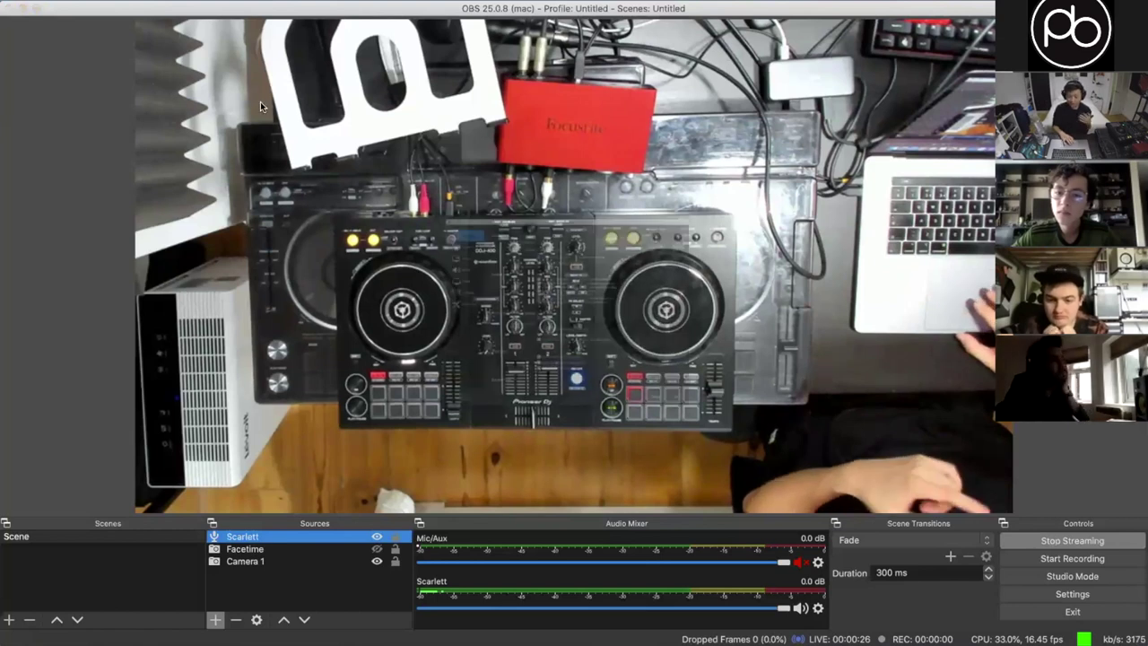
key("super+comma")
left_click(286, 167)
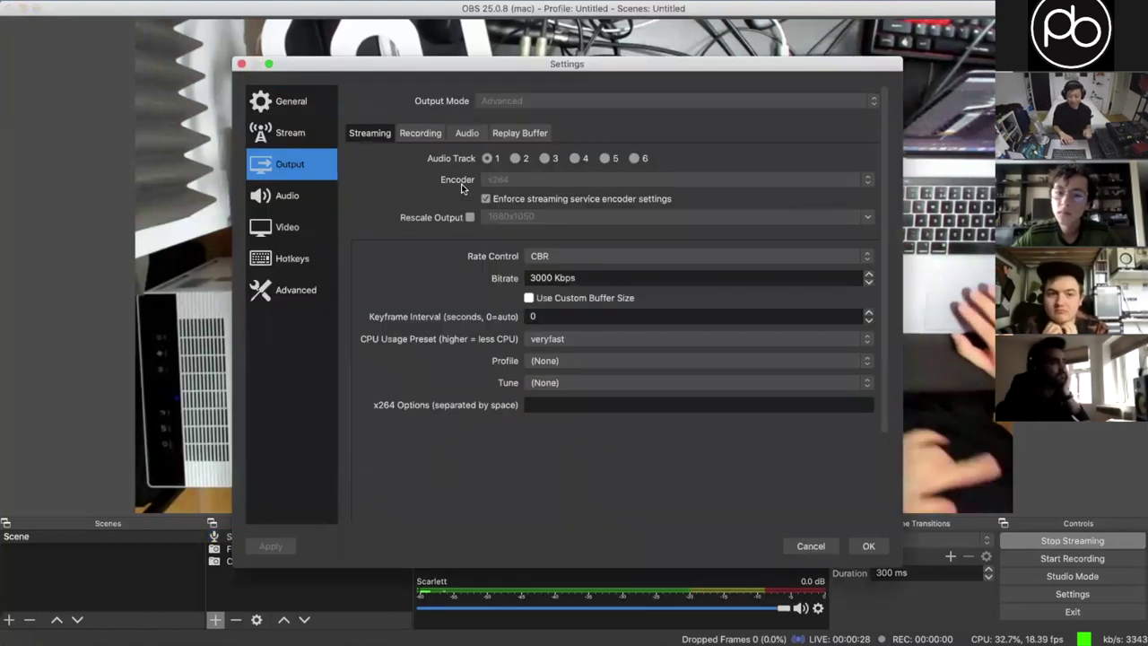
left_click(287, 196)
left_click(305, 231)
left_click(291, 144)
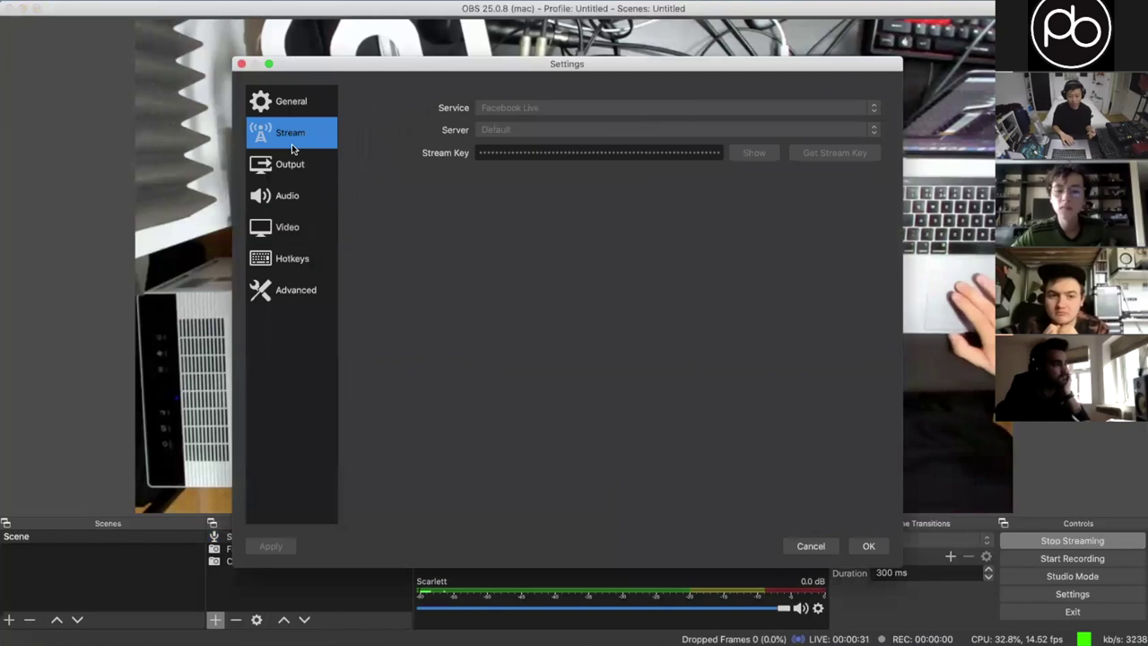
key("Down")
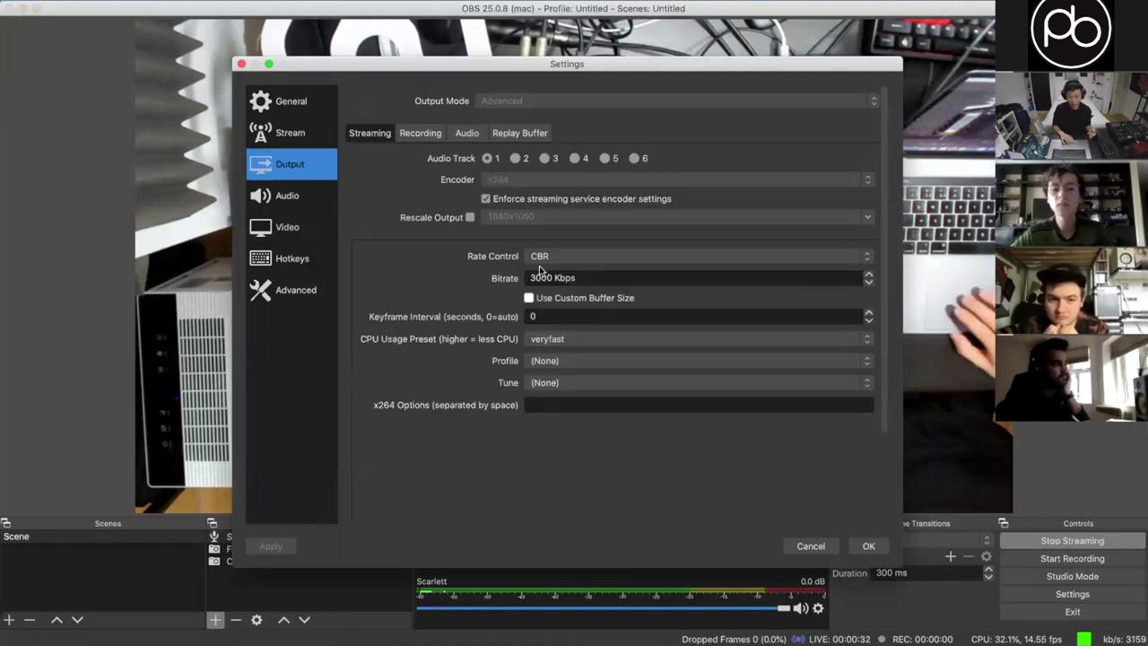
left_click(571, 341)
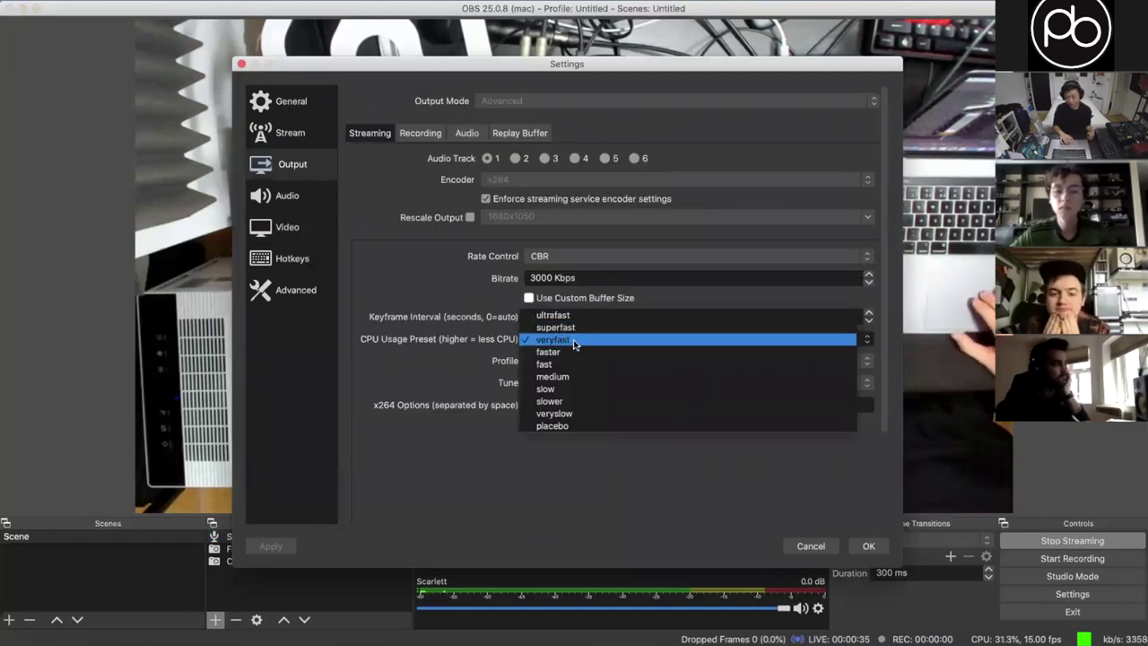
left_click(810, 545)
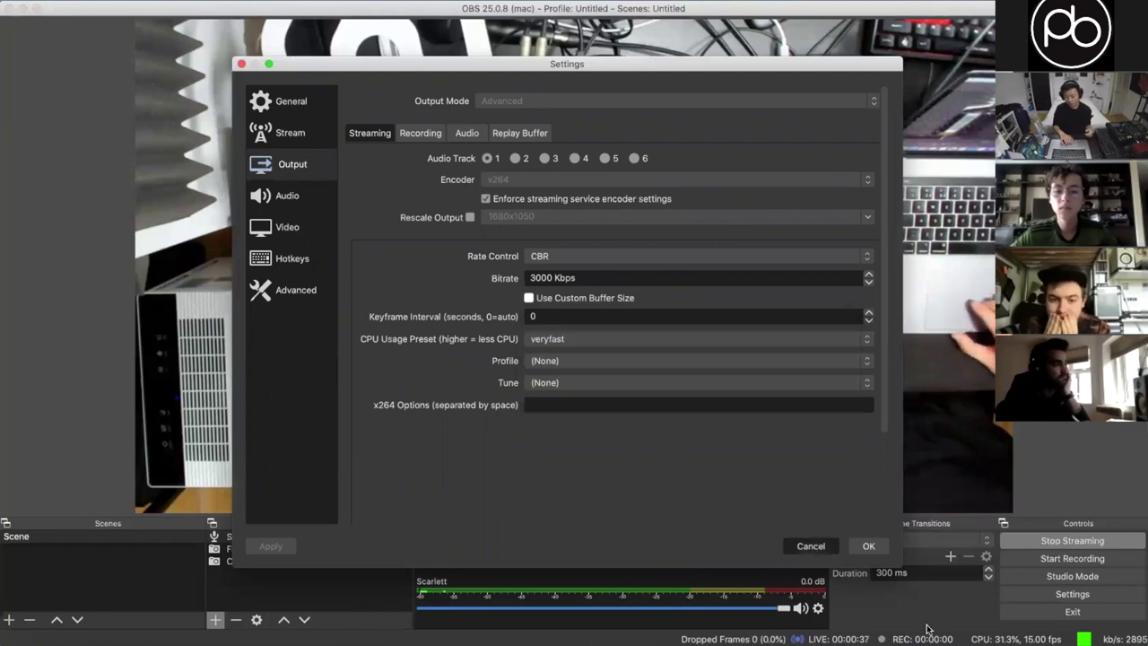
left_click(810, 545)
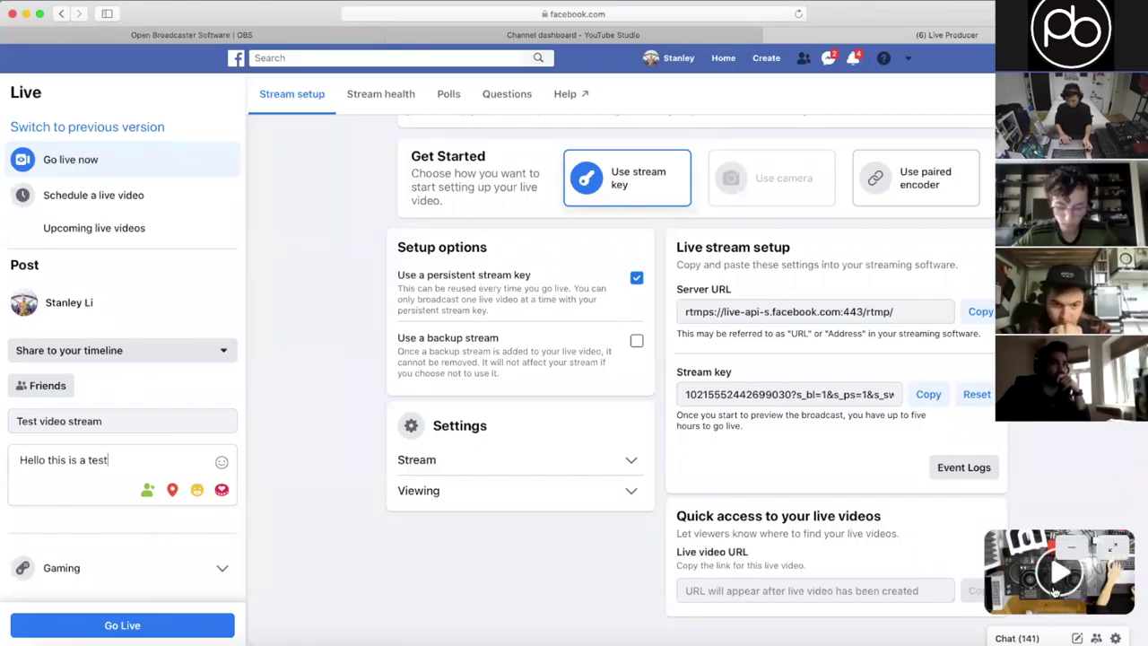
- Check the incoming camera feed in Facebook's enlarged live video preview and return to the stream setup
left_click(1054, 587)
left_click(1081, 567)
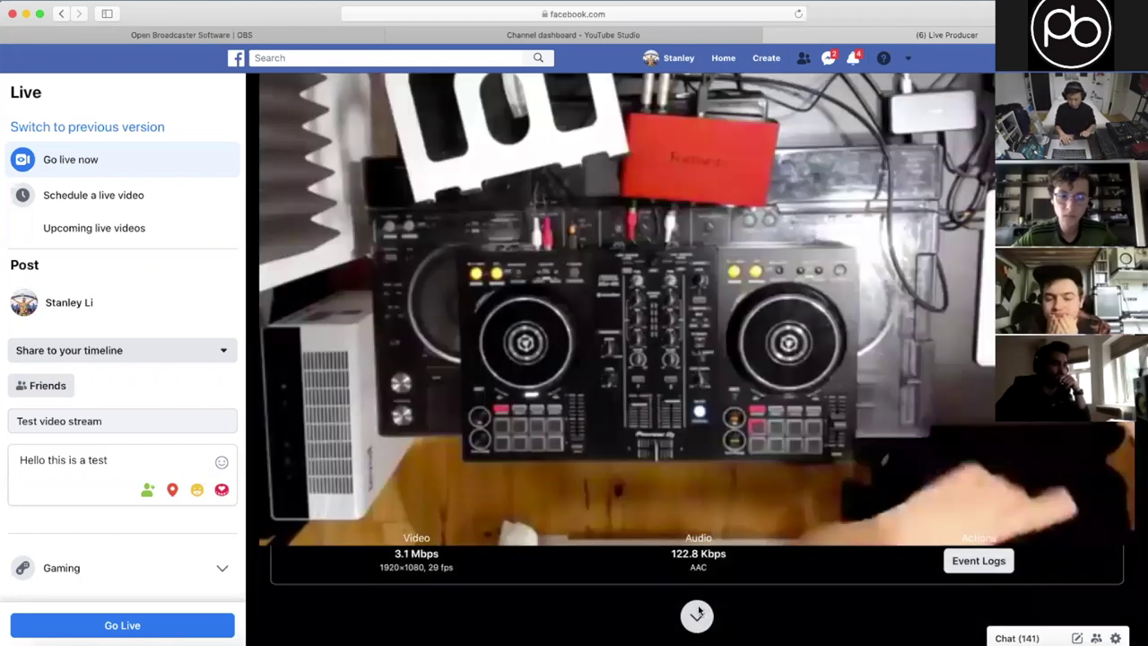
left_click(697, 617)
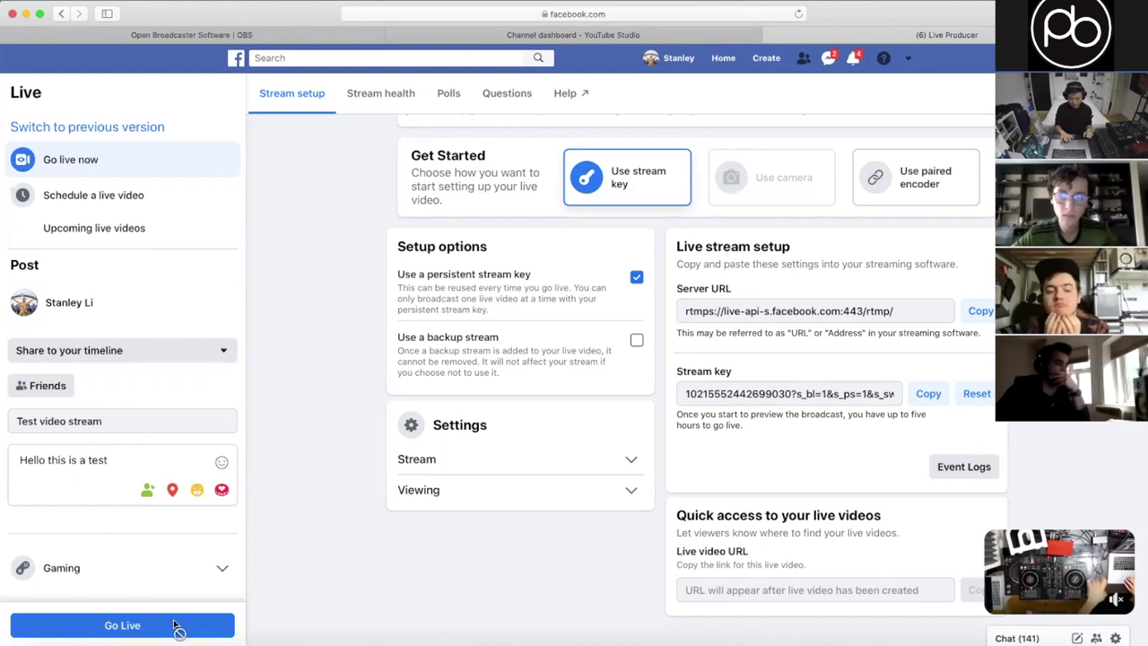
- Go live with the test video on Facebook and end the live broadcast after a short while
left_click(176, 625)
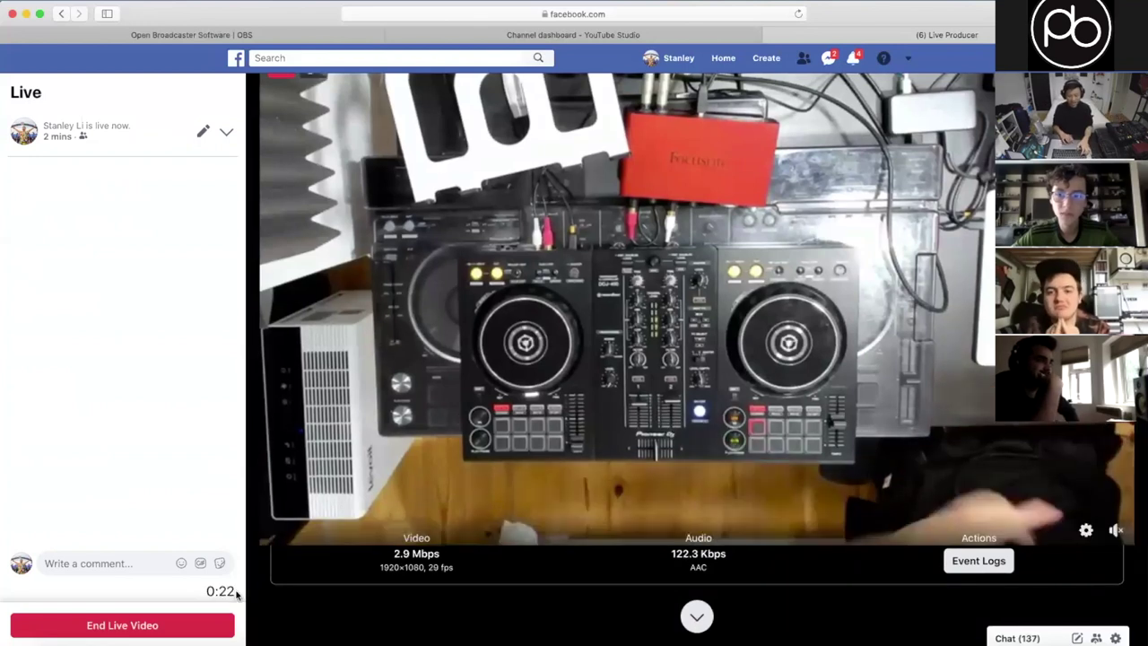
left_click(118, 632)
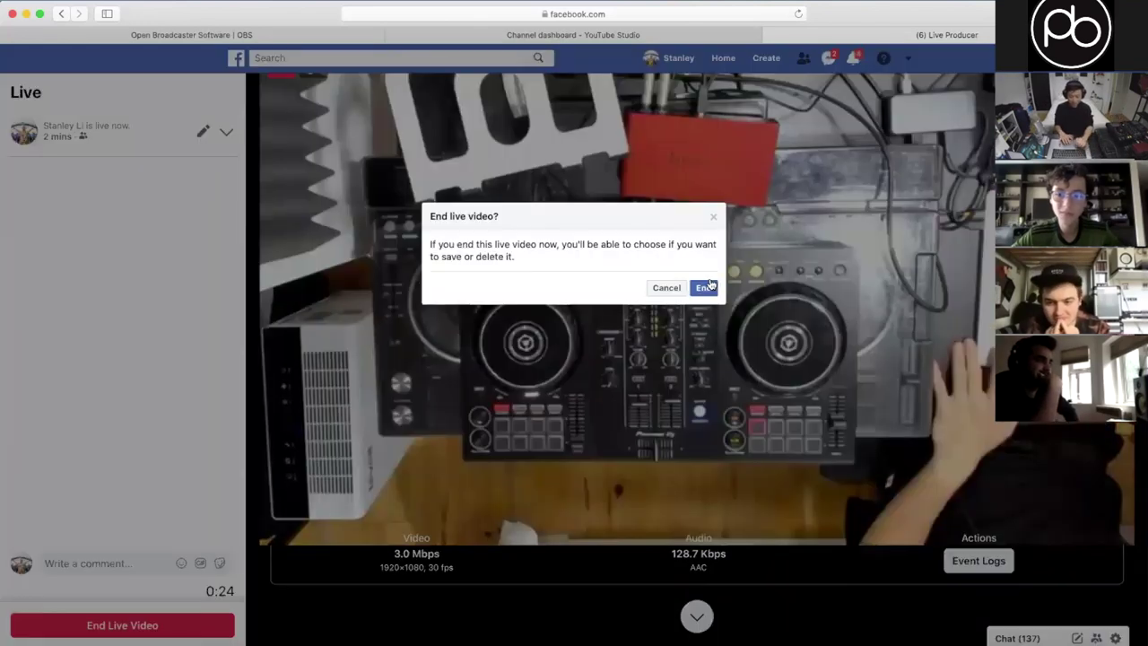
left_click(706, 287)
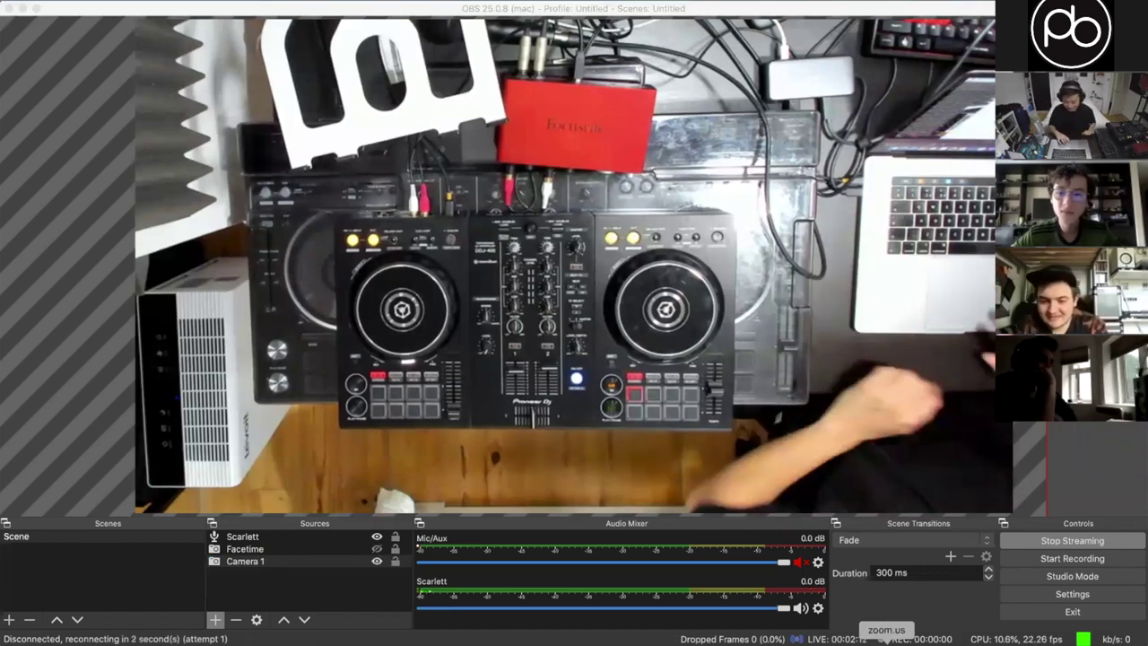
- Stop the stream in OBS and record a local test clip of about 25 seconds
left_click(304, 559)
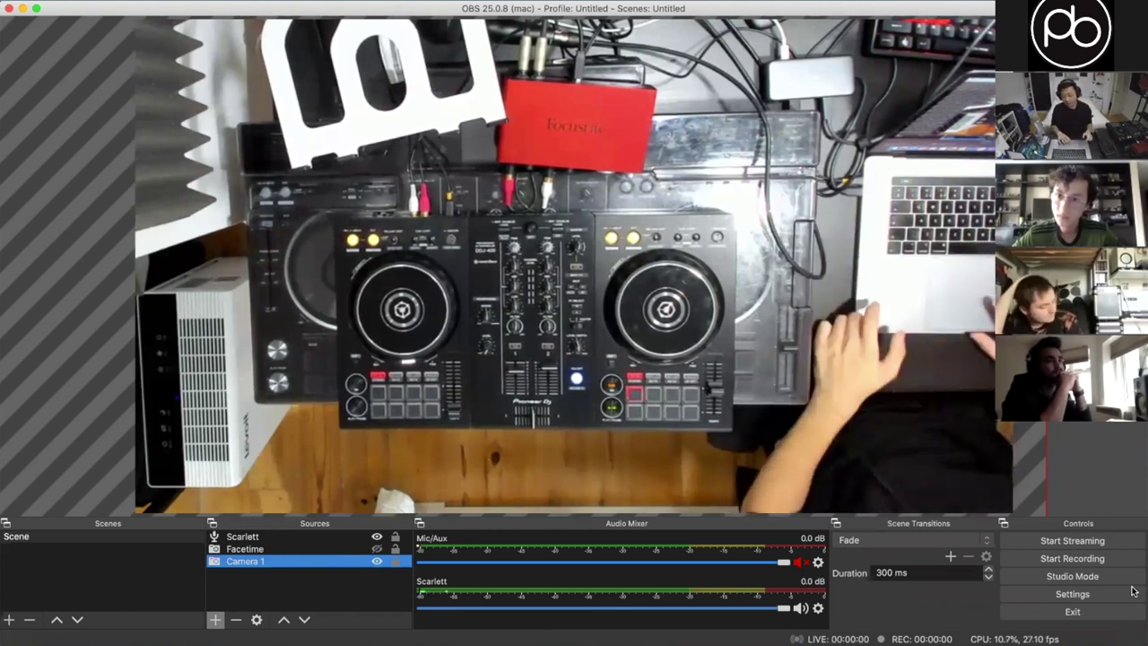
left_click(1064, 559)
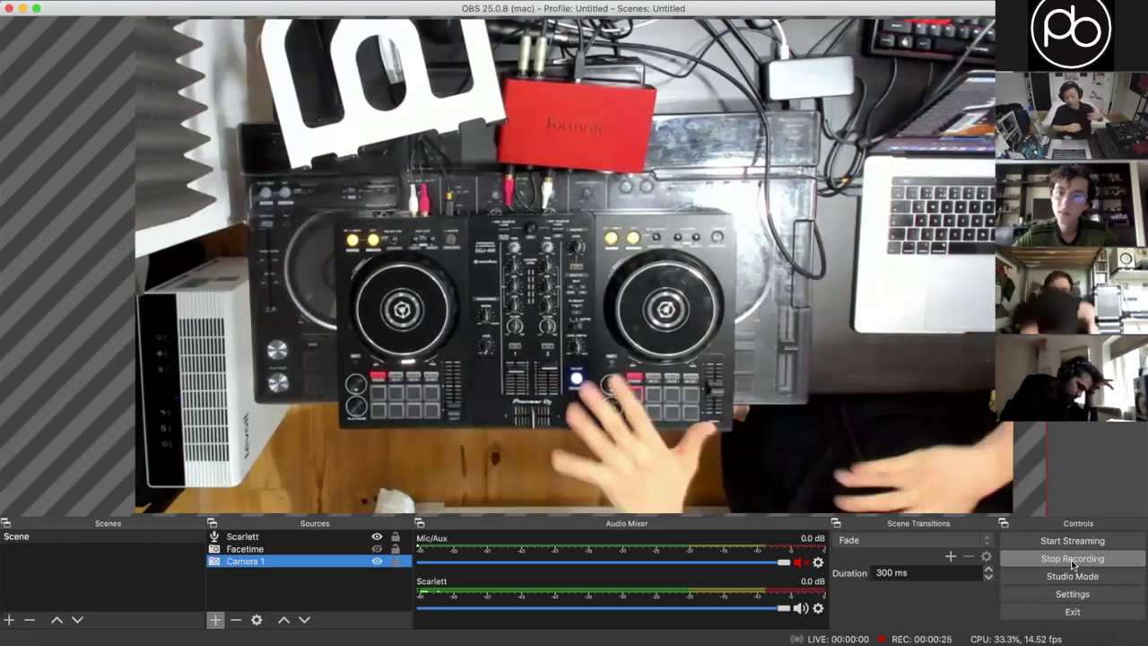
left_click(1072, 560)
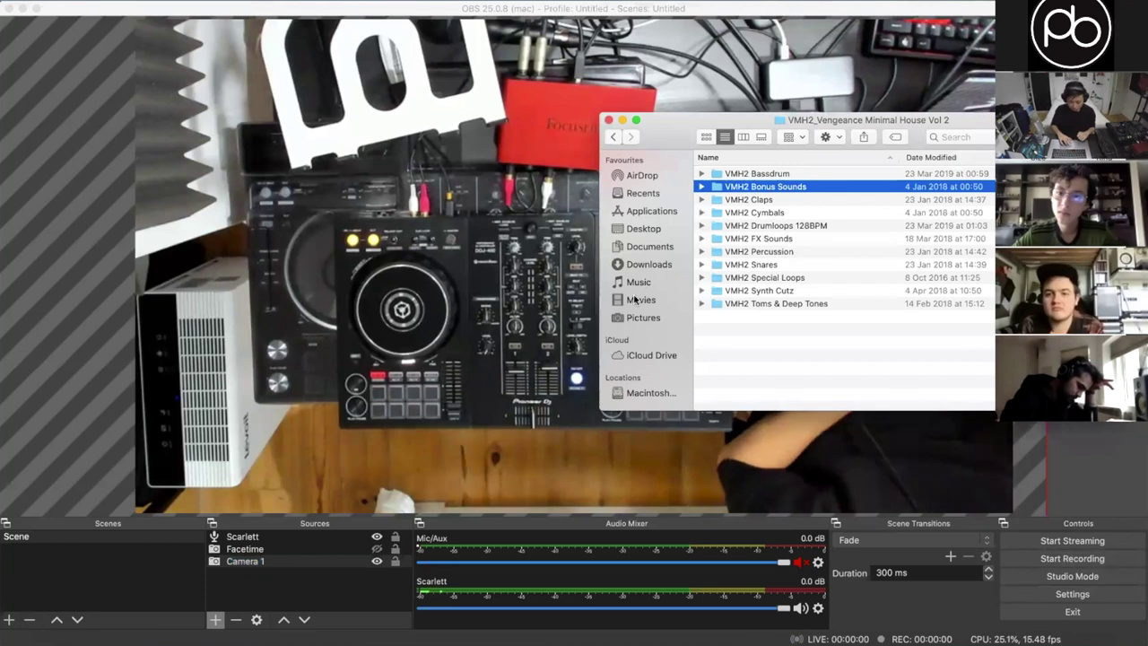
scroll(807, 323, "down", 10)
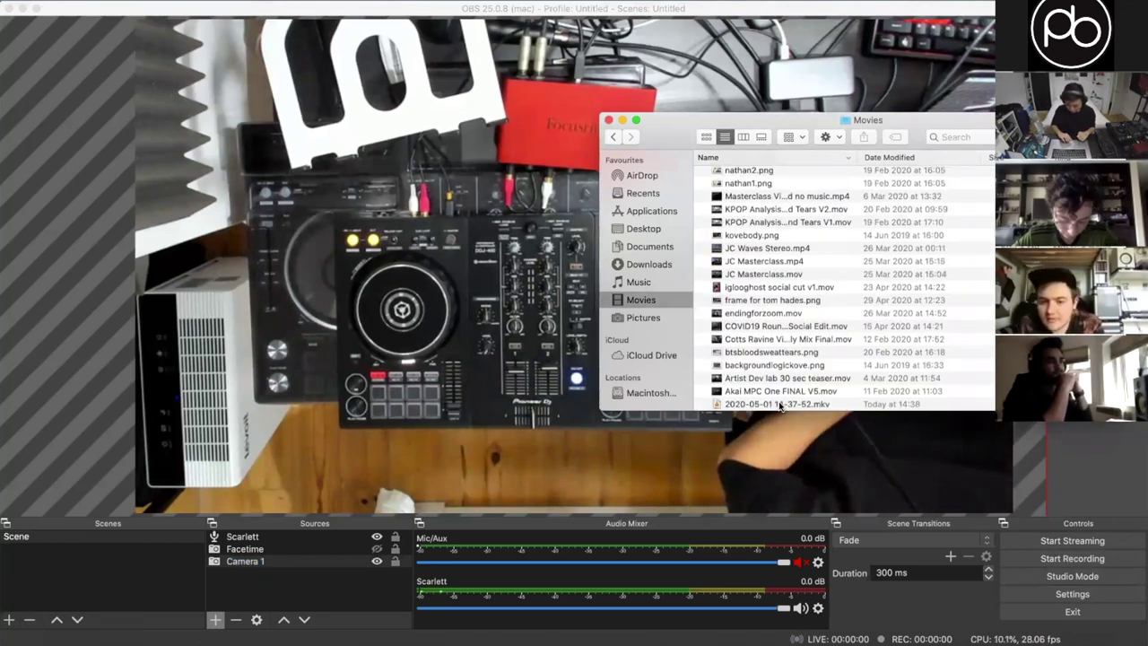
double_click(779, 405)
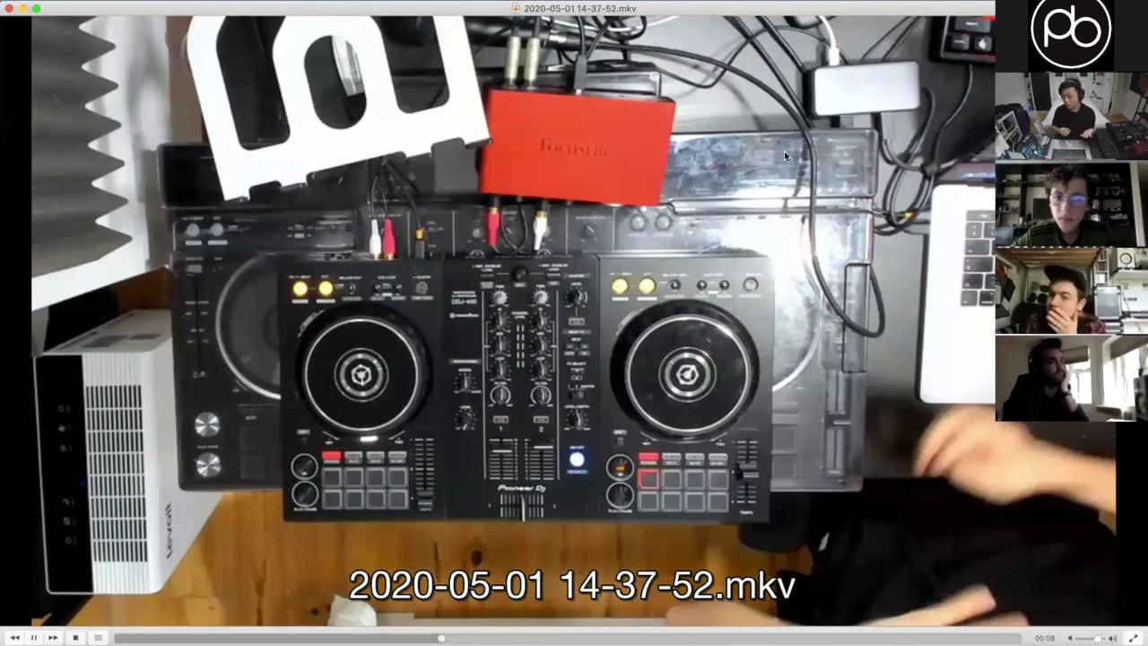
key("super+w")
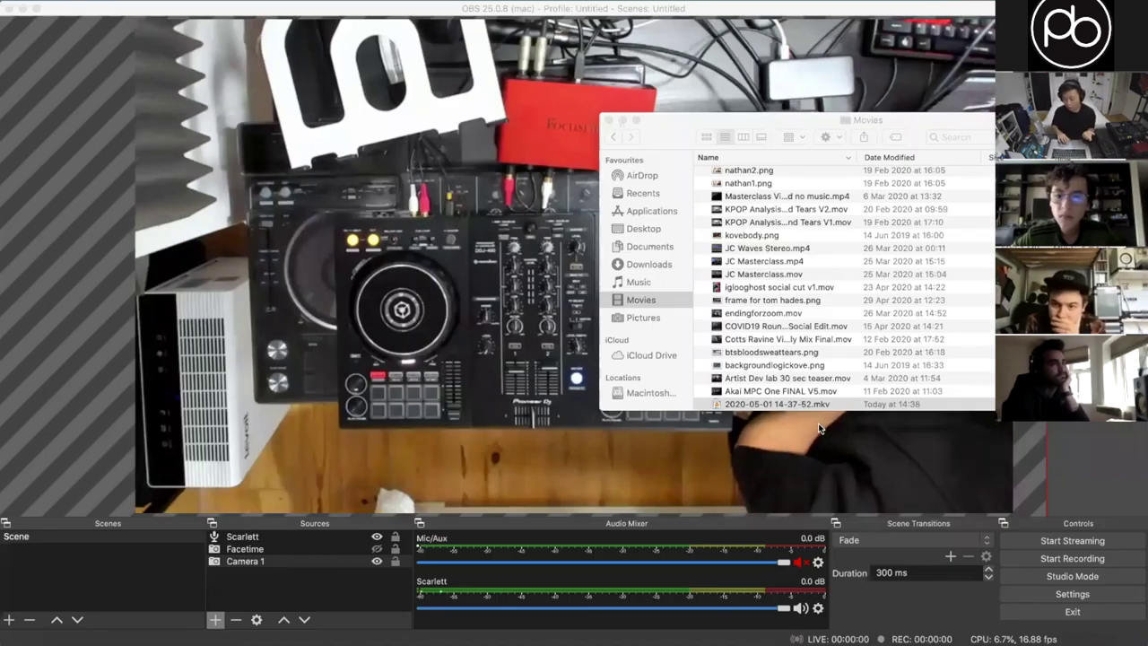
key("super+w")
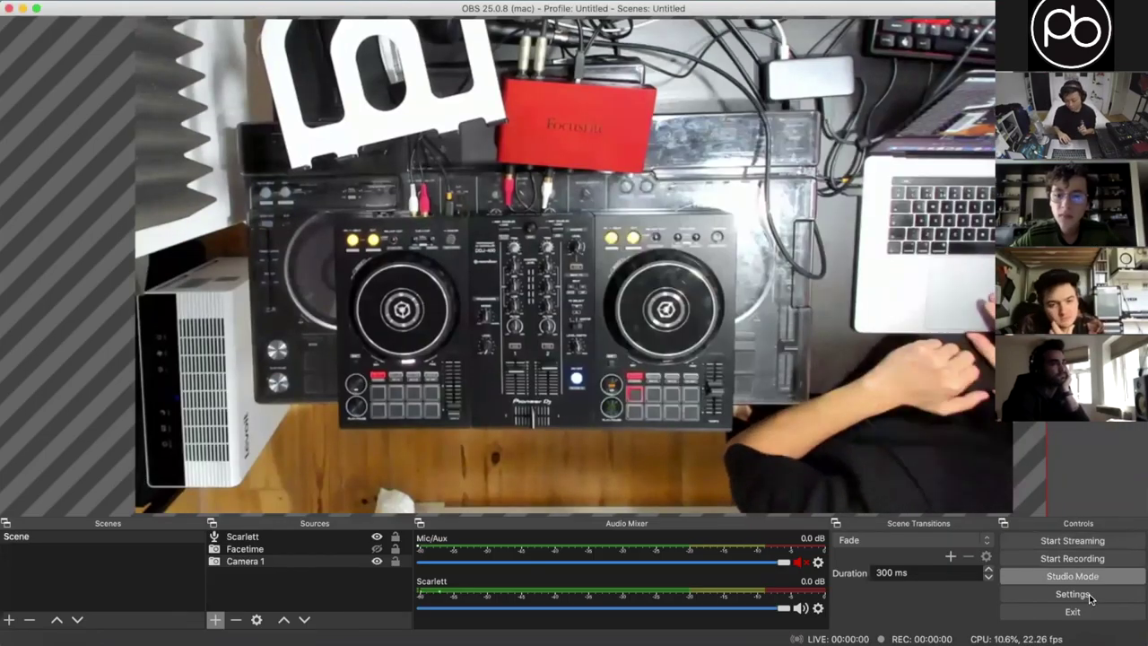
- Set the Scarlett source's sync offset to 100 ms in the advanced audio properties
left_click(305, 536)
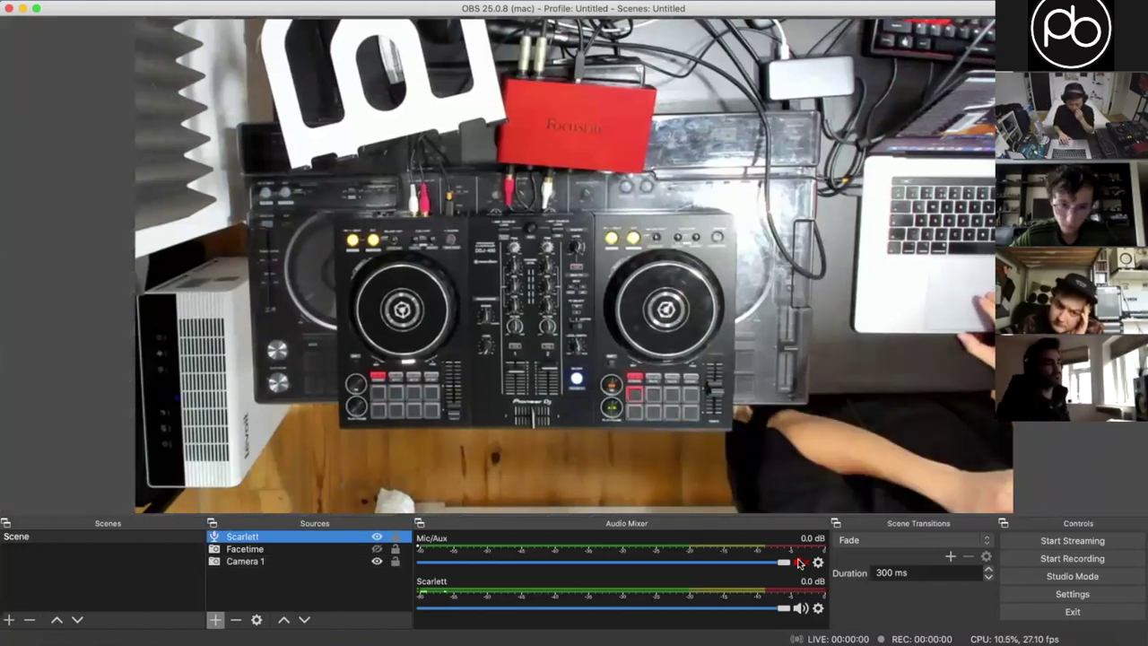
right_click(819, 548)
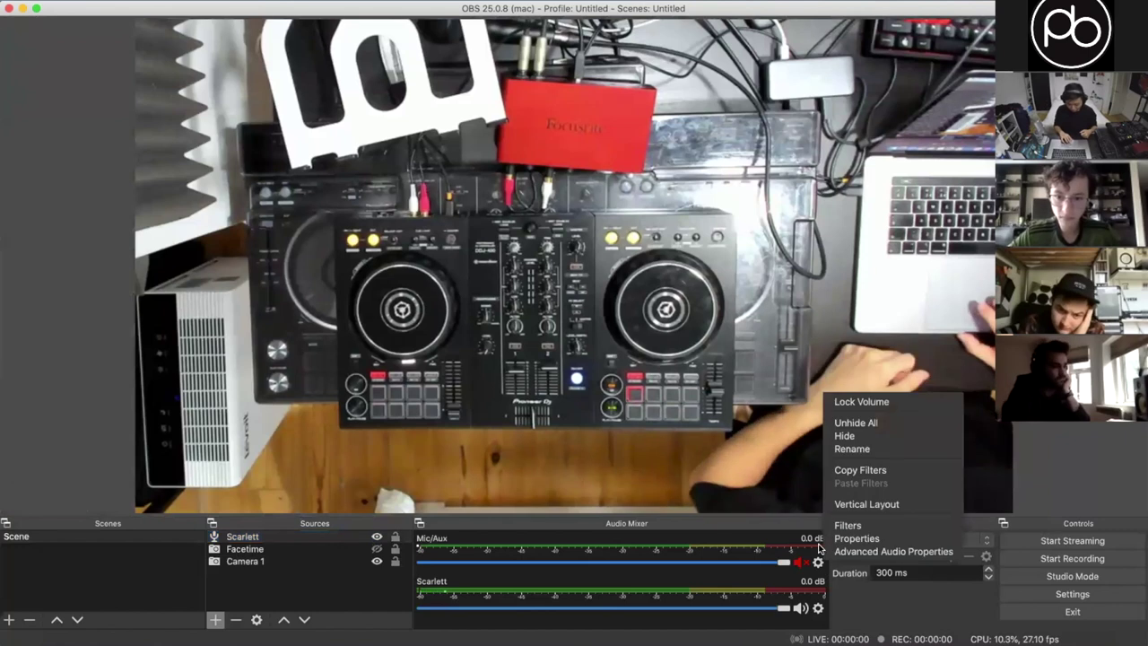
right_click(718, 561)
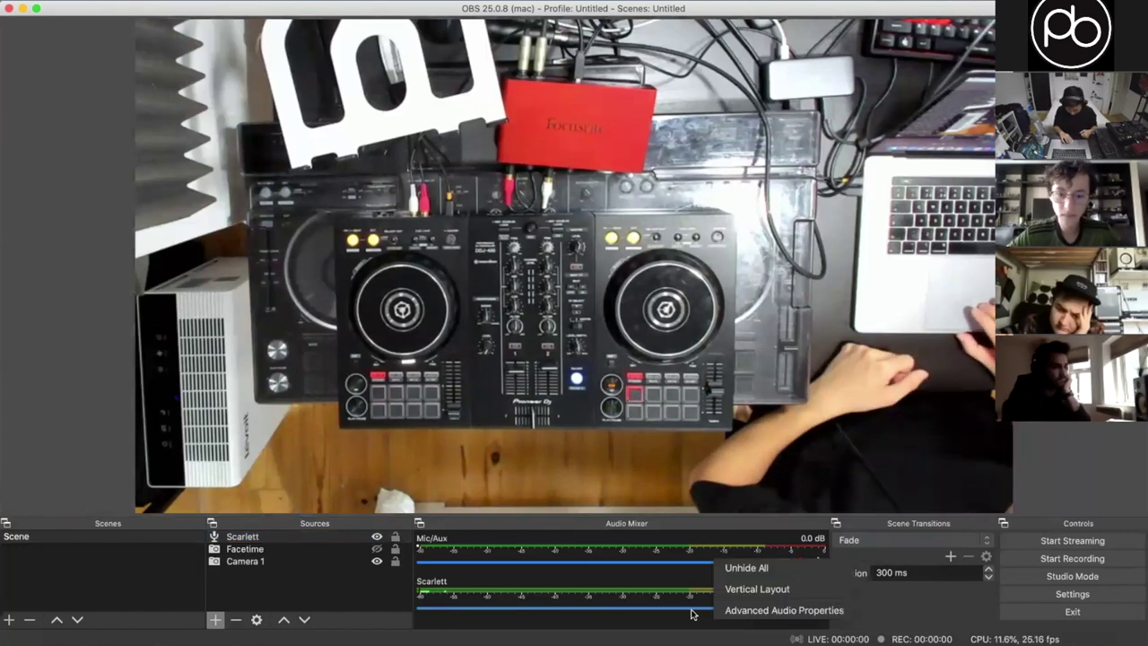
left_click(749, 610)
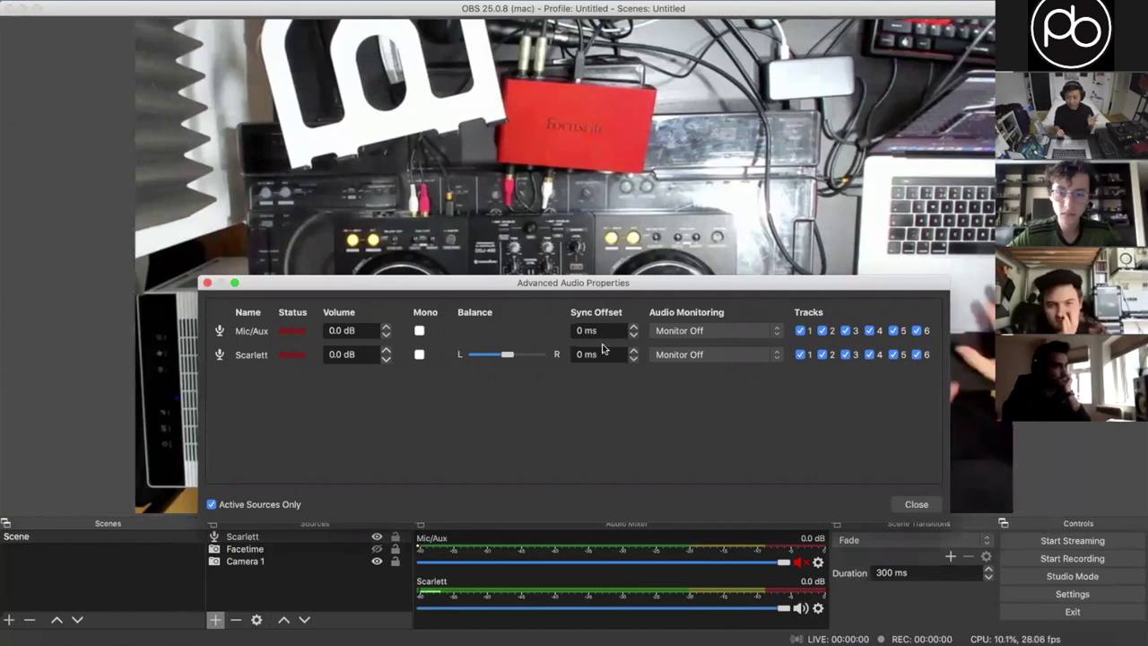
double_click(588, 354)
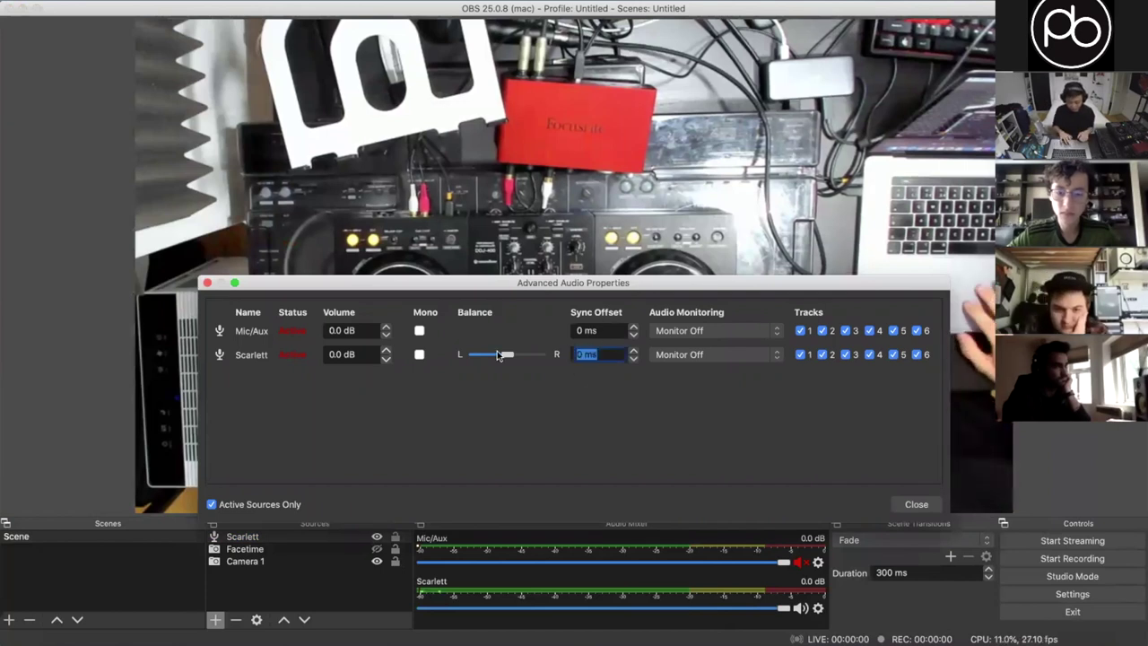
type("1090")
key("BackSpace")
key("BackSpace")
type("0")
key("Return")
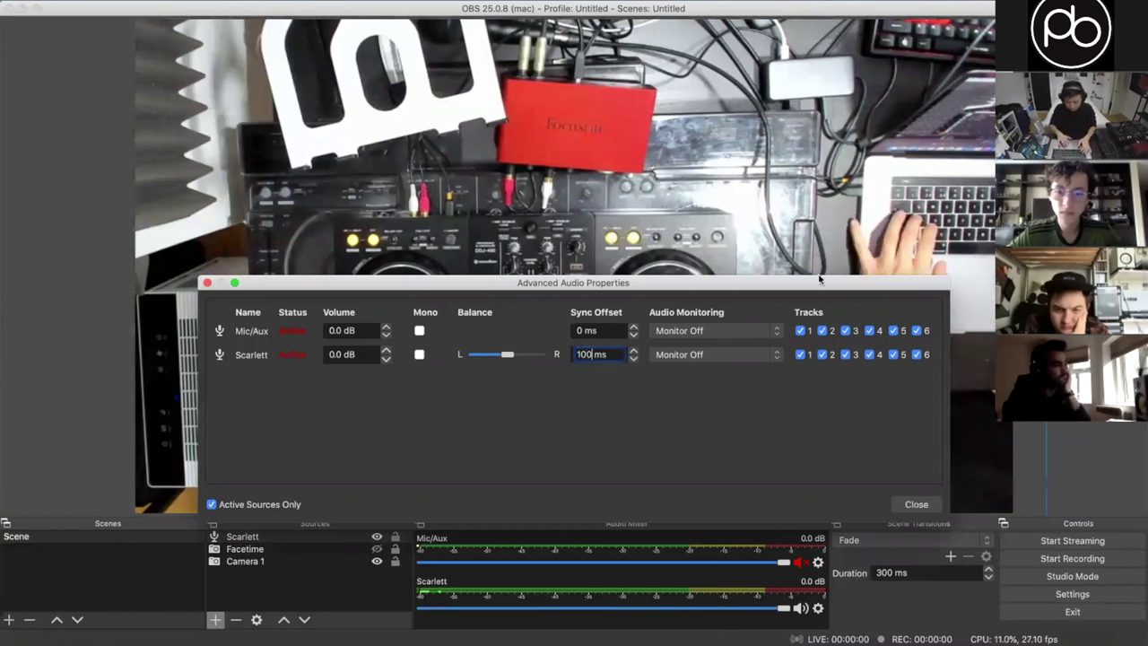
left_click(916, 504)
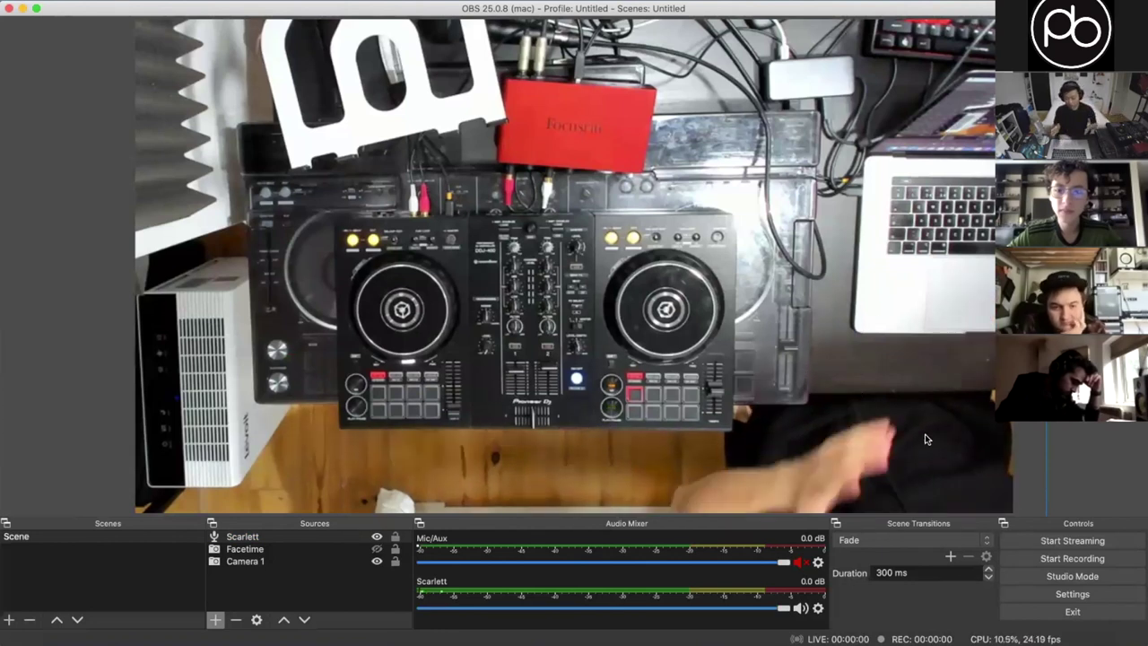
left_click(1038, 558)
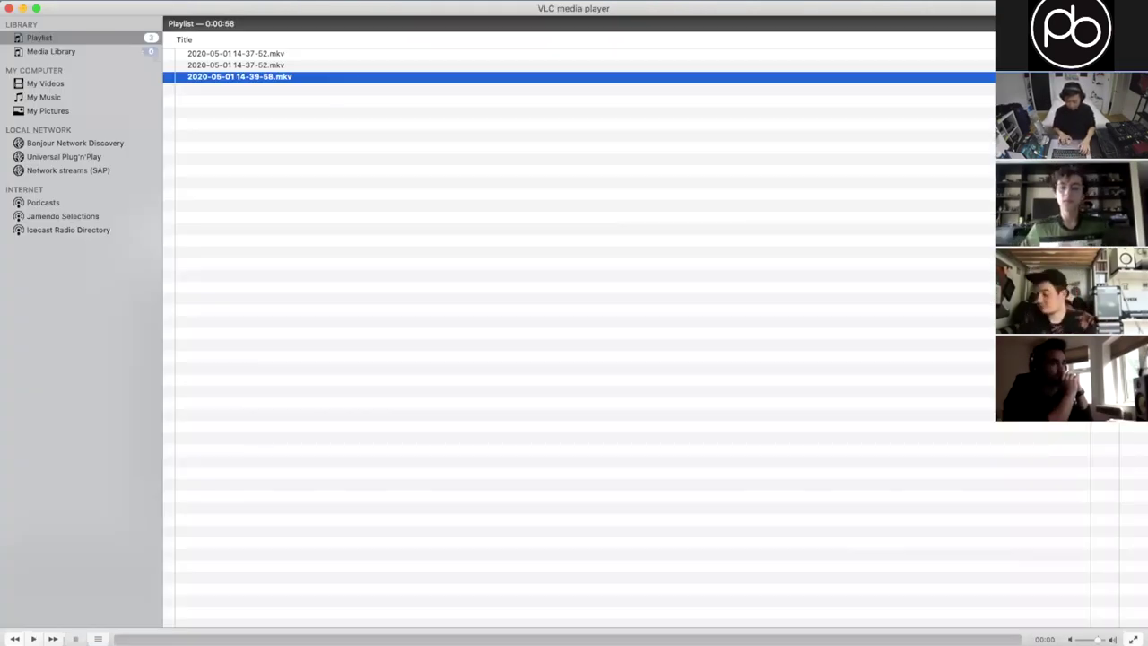
key("super+q")
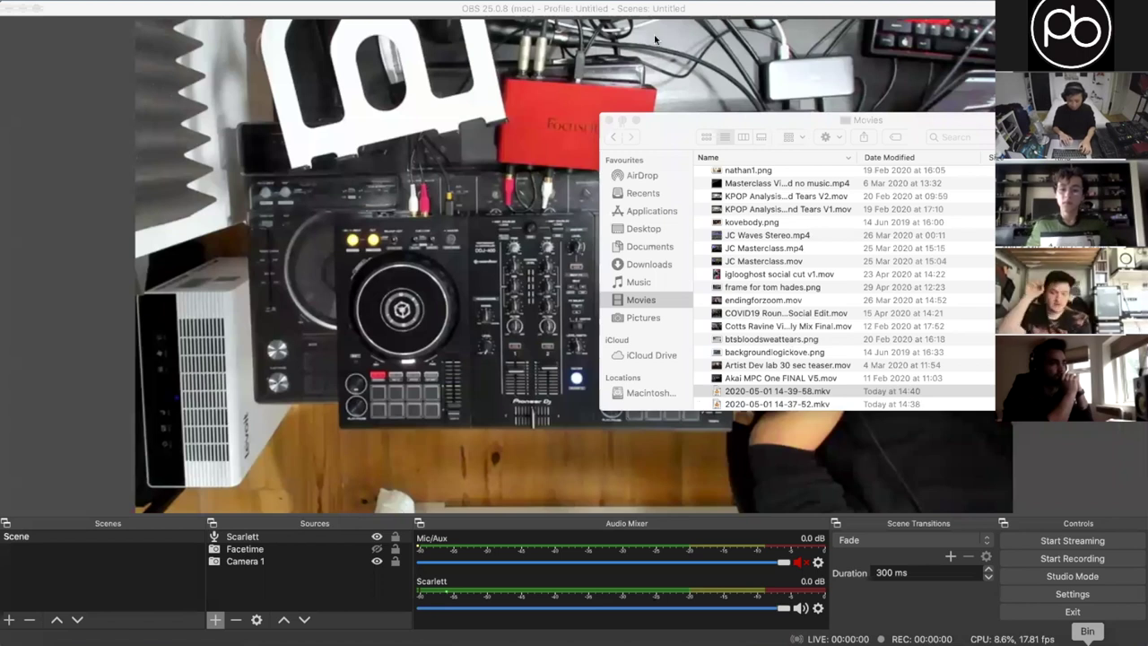